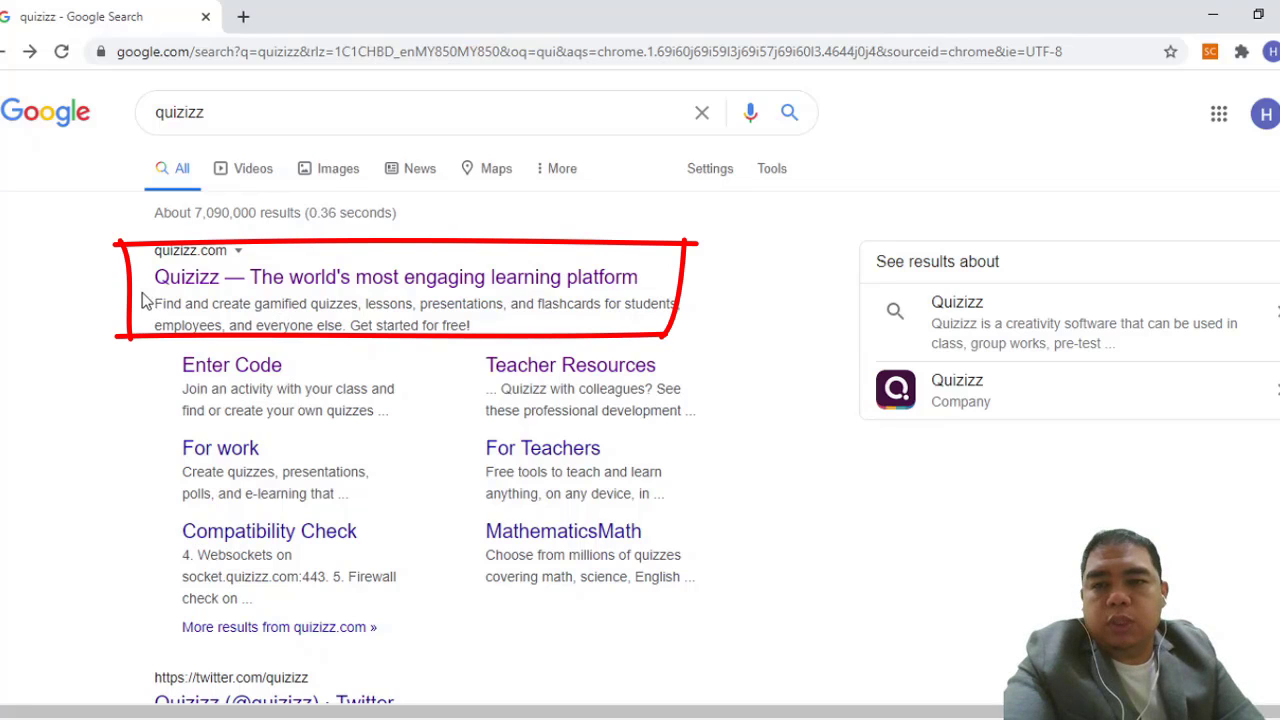
Step: Open the Quizizz website from the search results and view the Google account choices for signing up, then return to the sign-up page
click(388, 284)
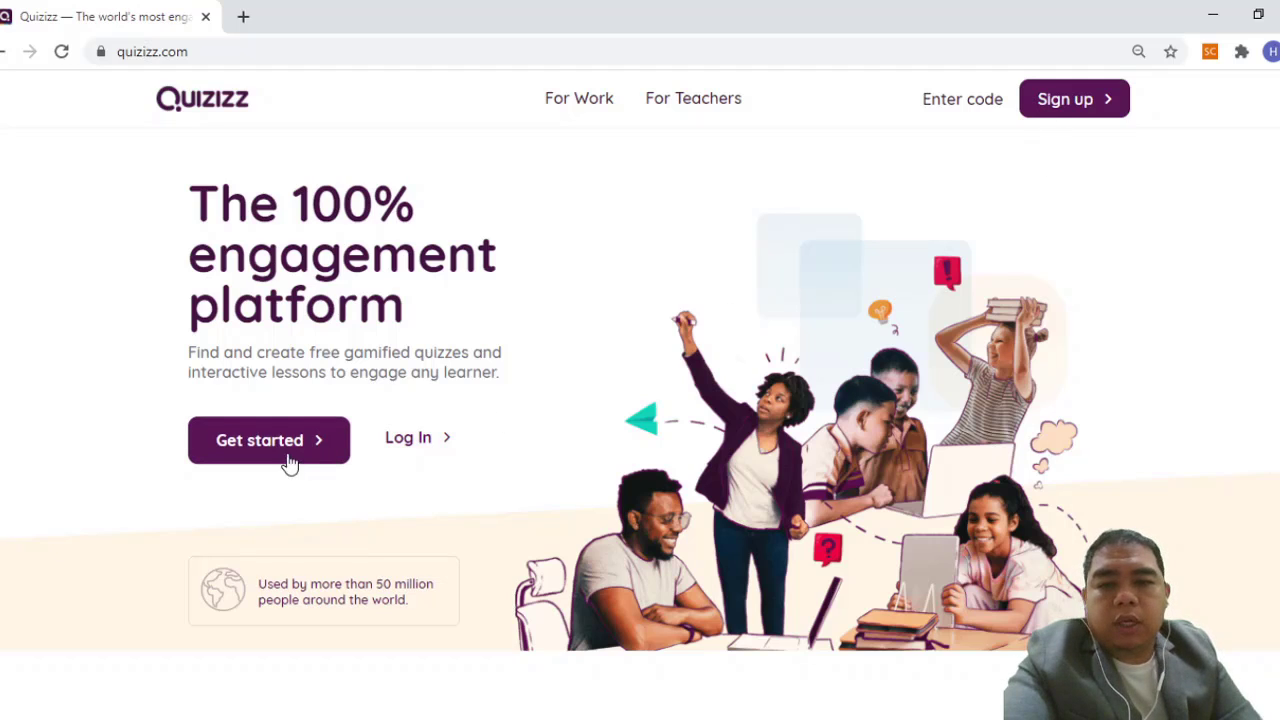
click(1055, 105)
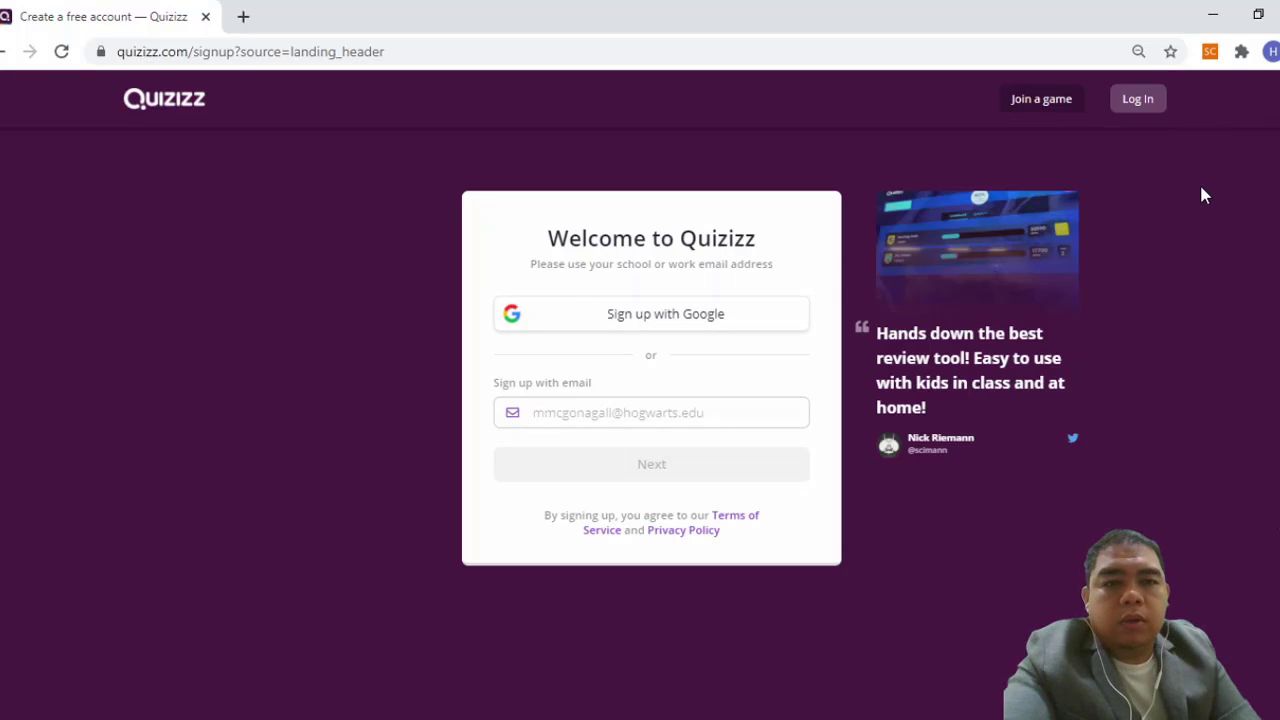
click(686, 318)
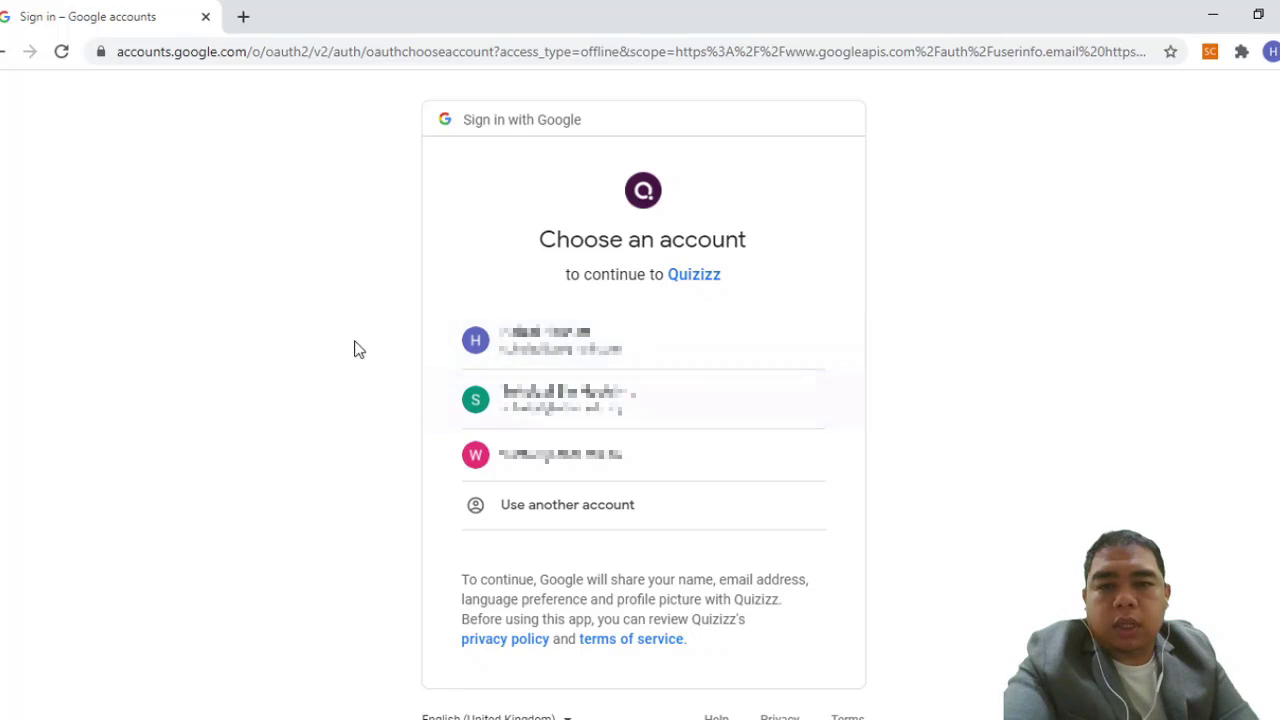
click(3, 52)
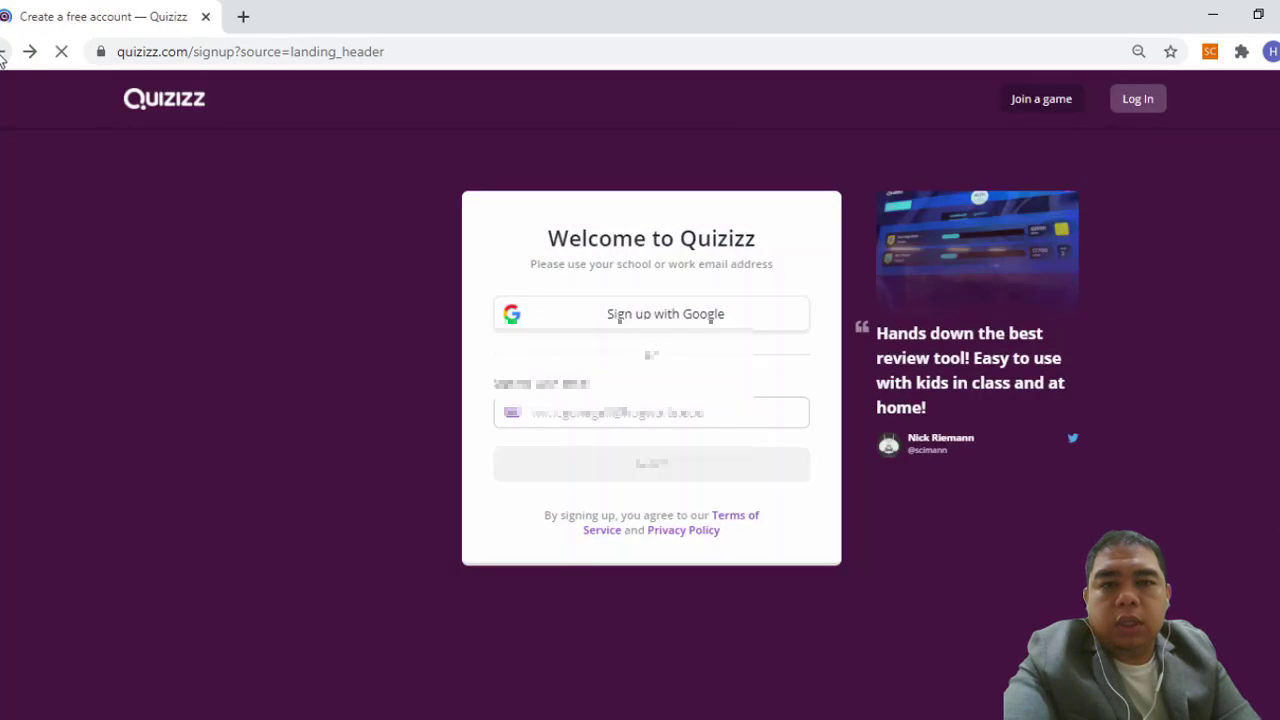
Step: Log in to Quizizz with the first listed Google account
click(1138, 98)
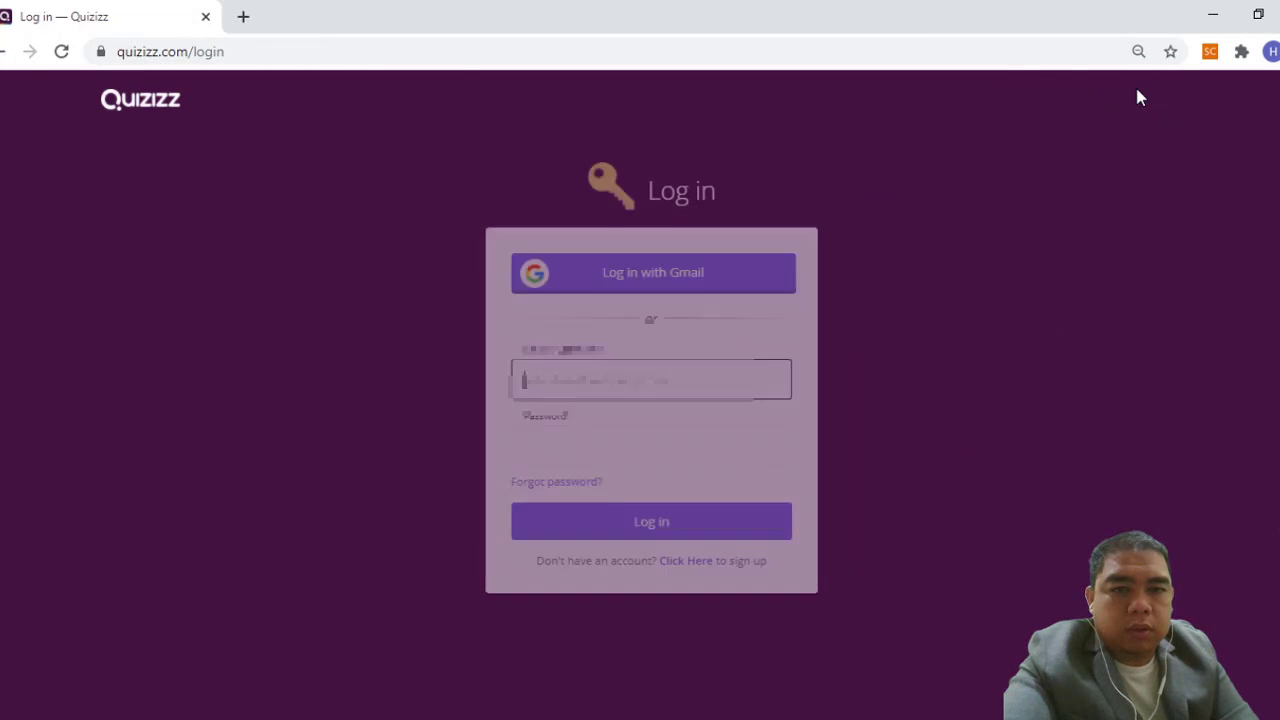
click(711, 263)
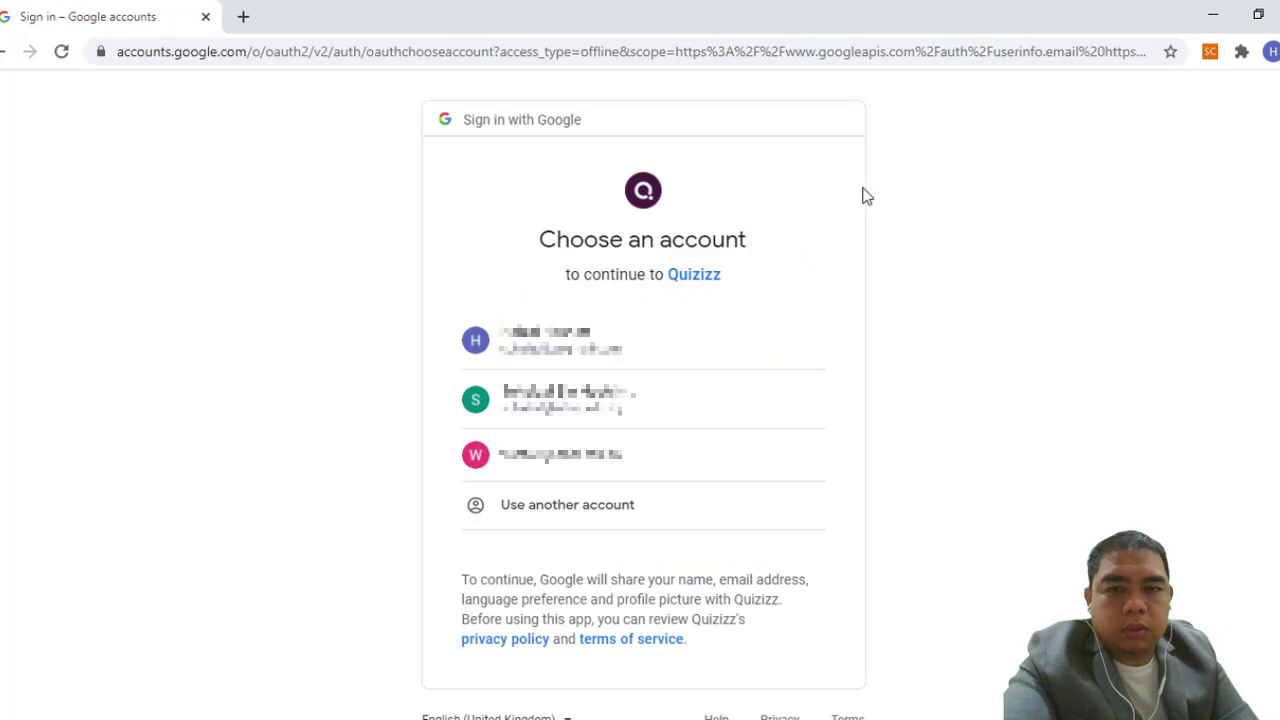
click(570, 345)
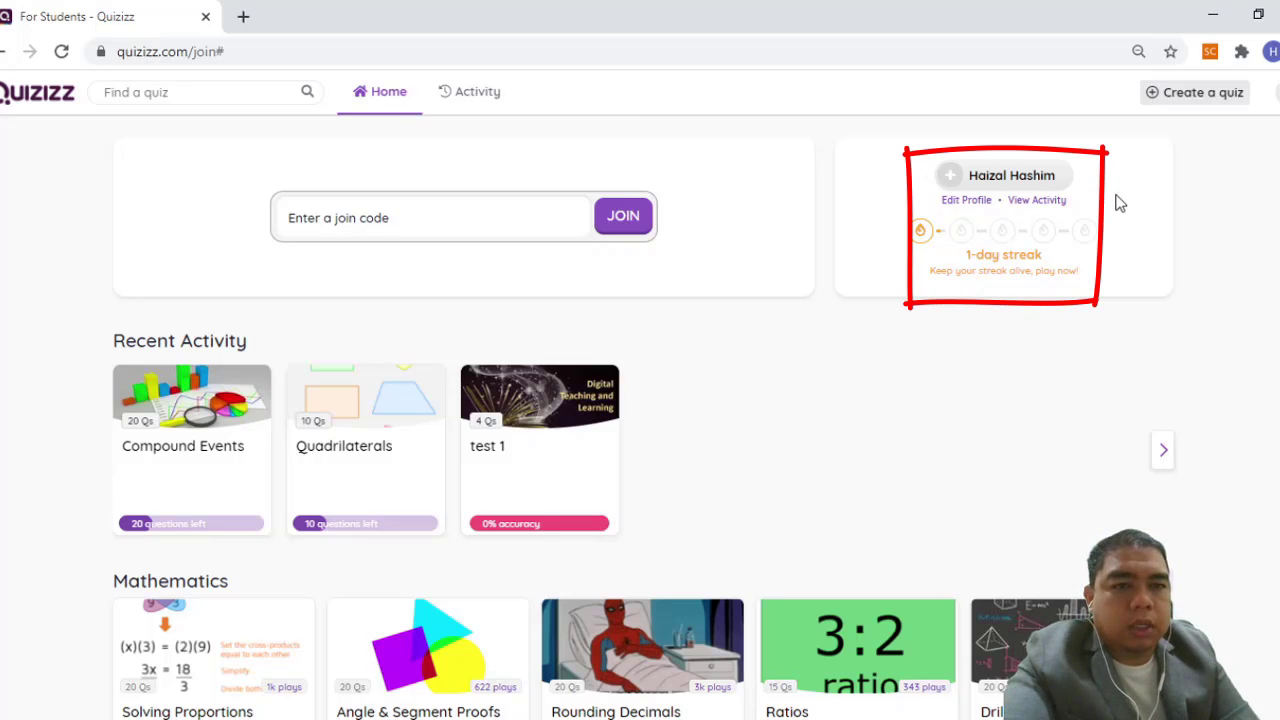
Step: Open the profile settings and review the language preference, game settings, game themes and account settings
click(962, 204)
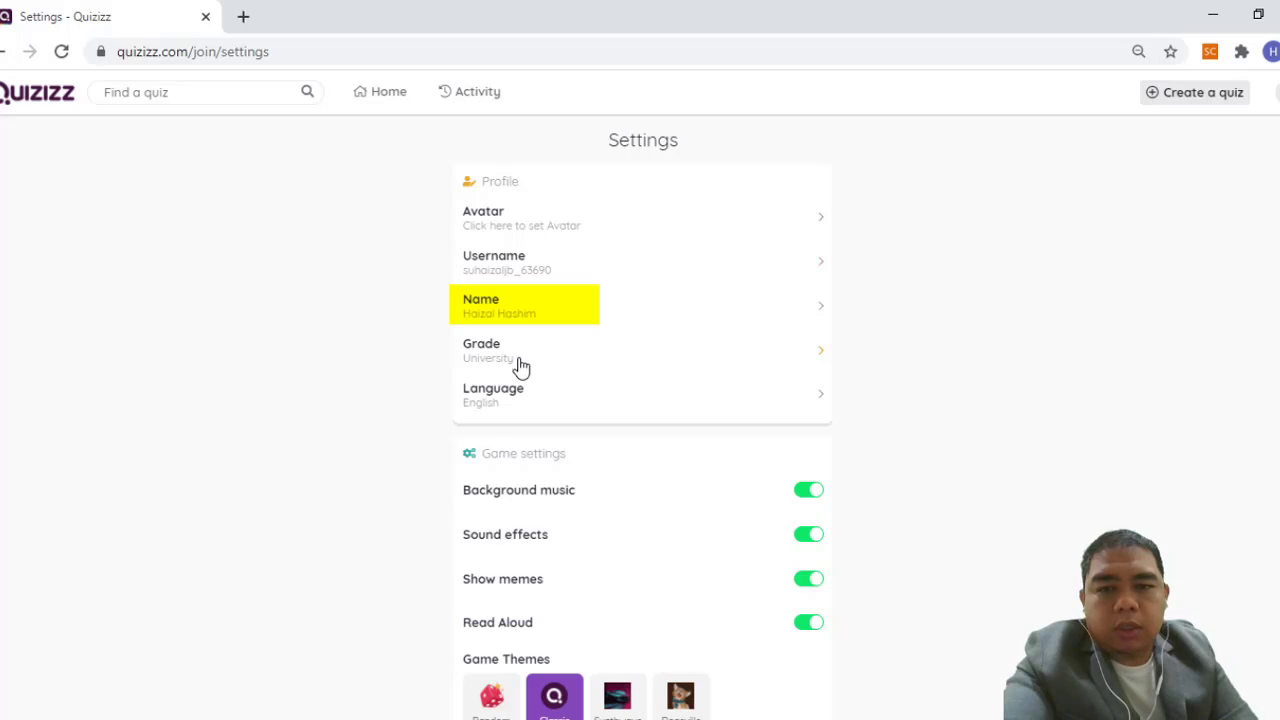
scroll(279, 345, down, 2)
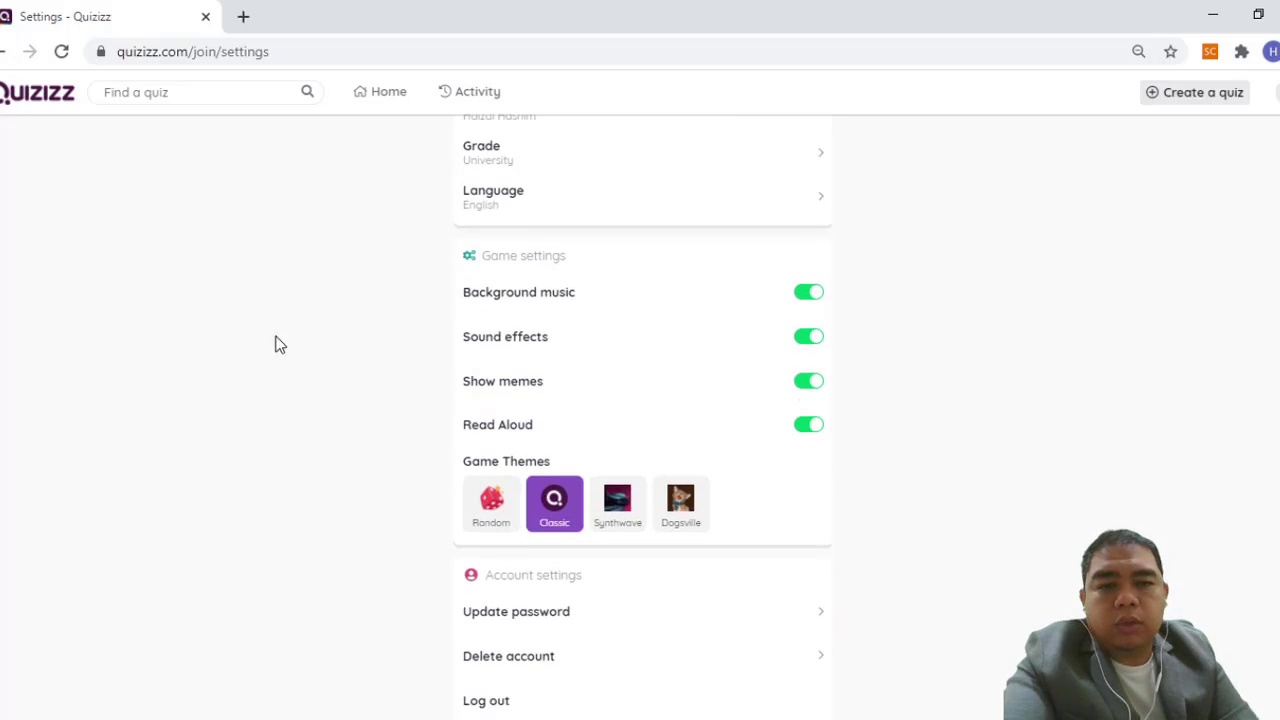
click(814, 204)
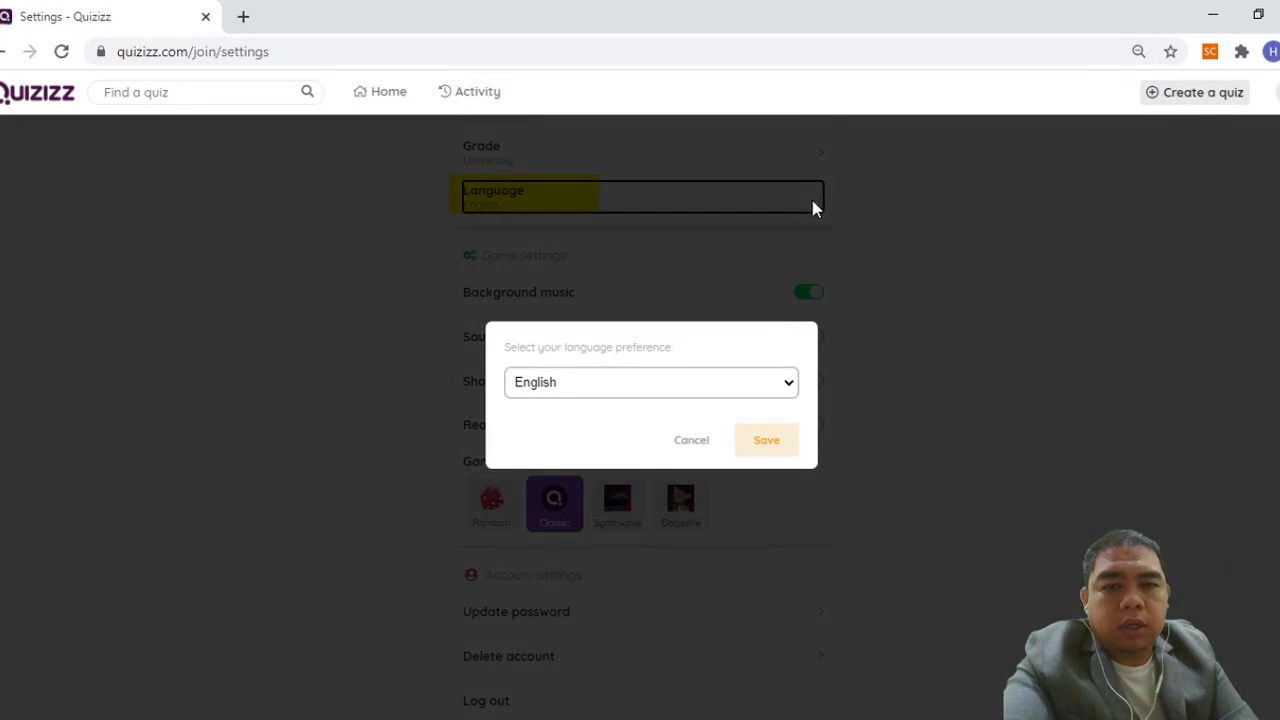
click(689, 446)
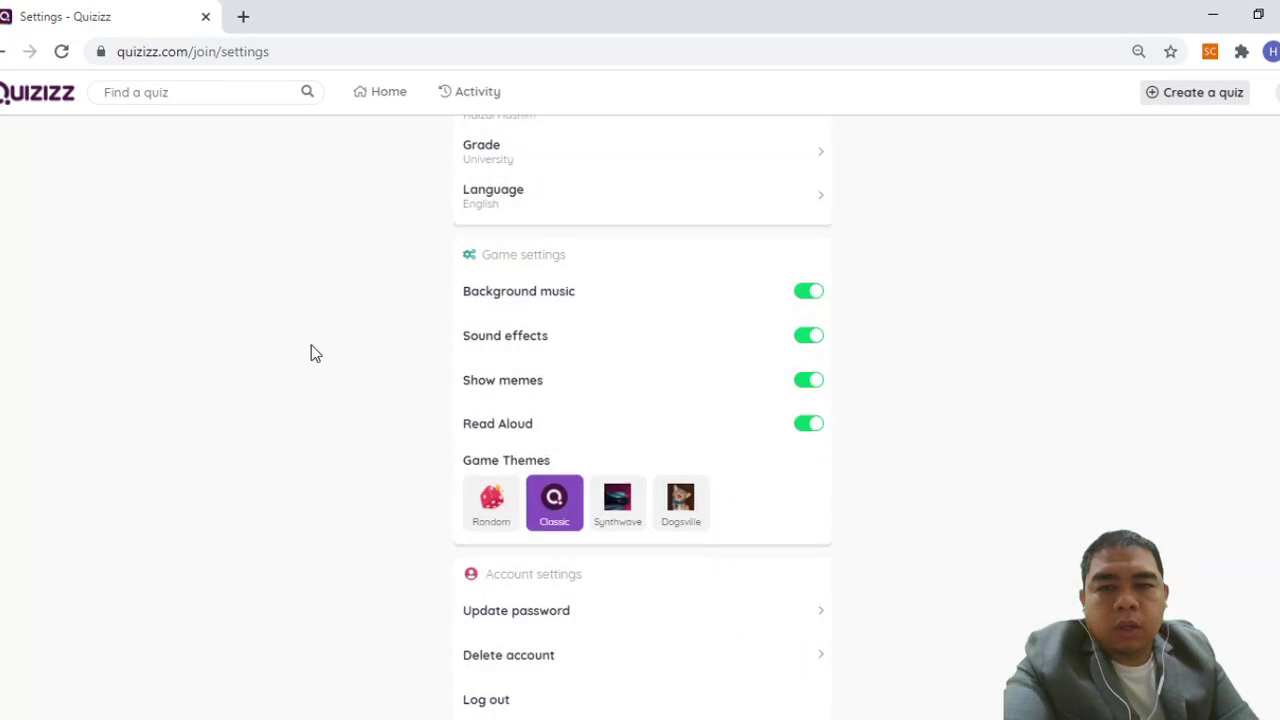
scroll(311, 351, down, 1)
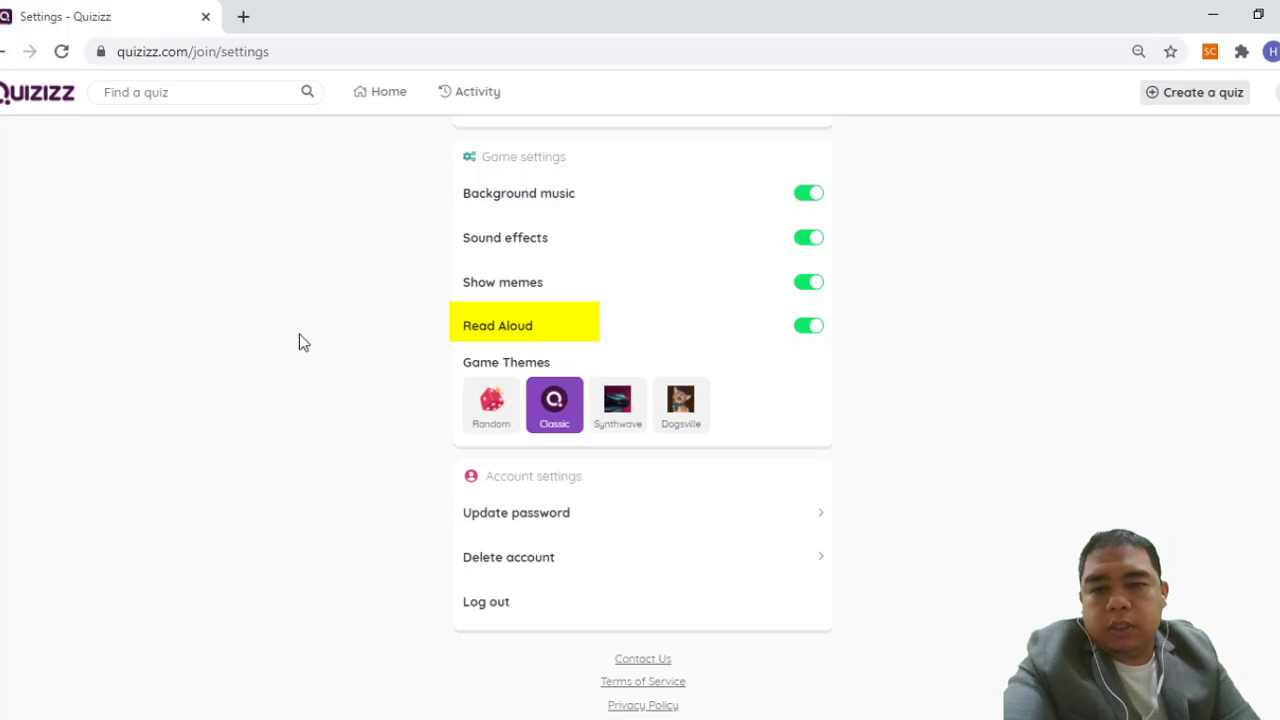
scroll(300, 350, down, 1)
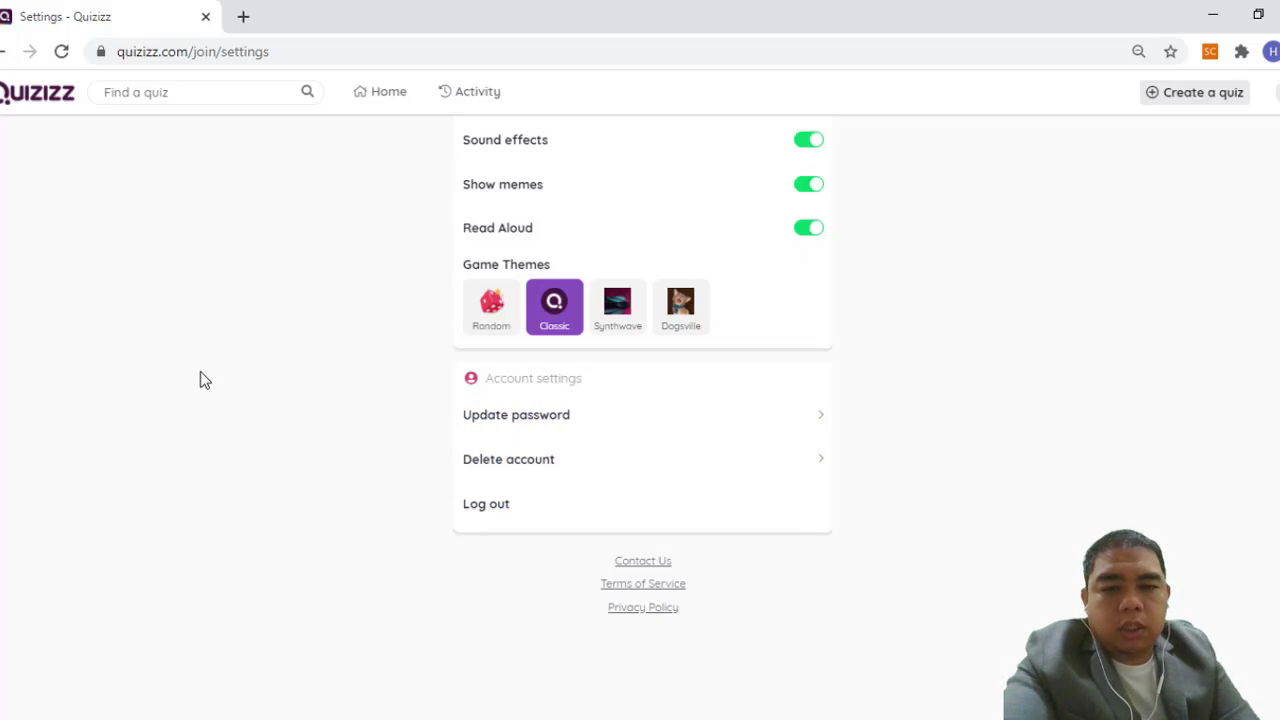
scroll(200, 380, up, 4)
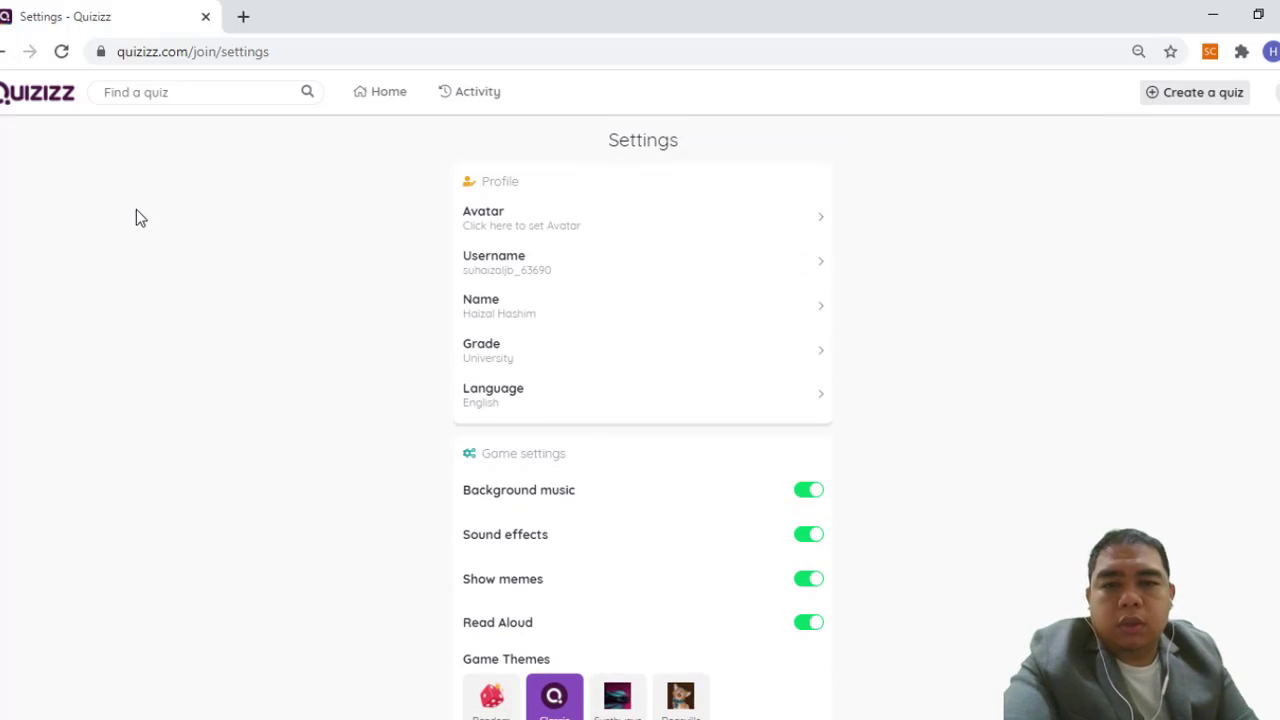
Step: View the avatar choices and the username editor in the profile settings without saving any change
click(547, 232)
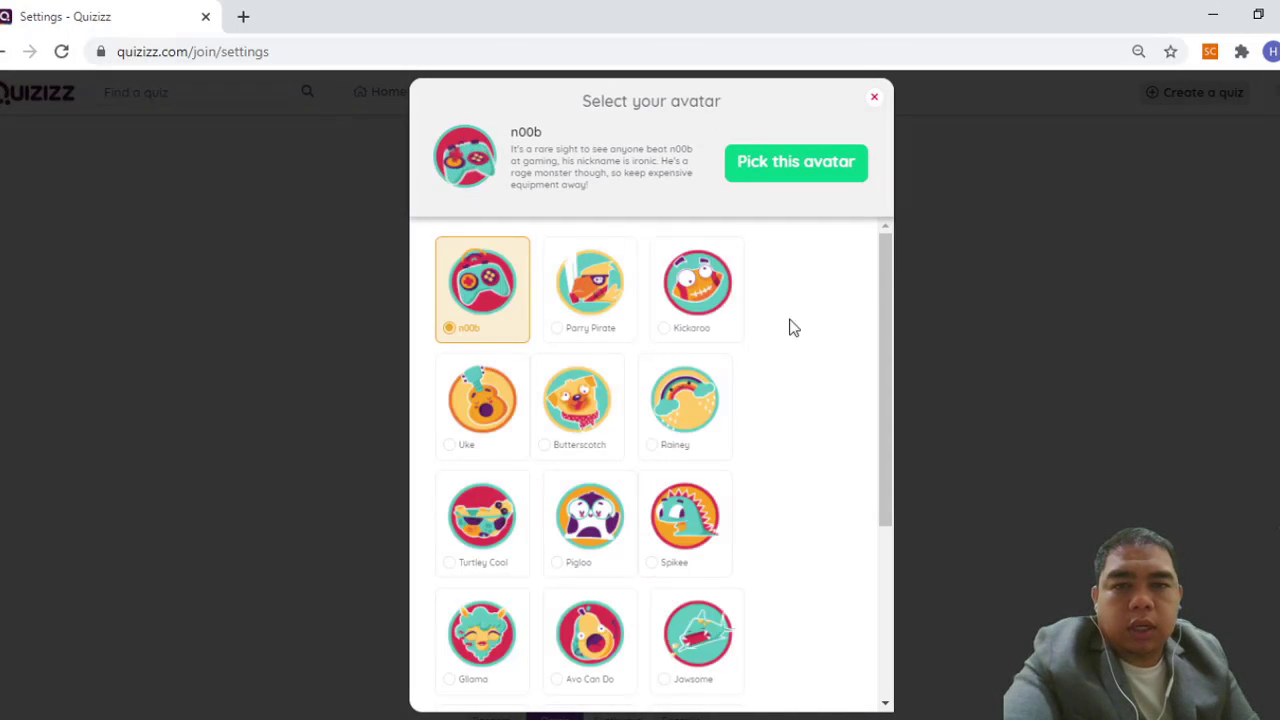
click(876, 99)
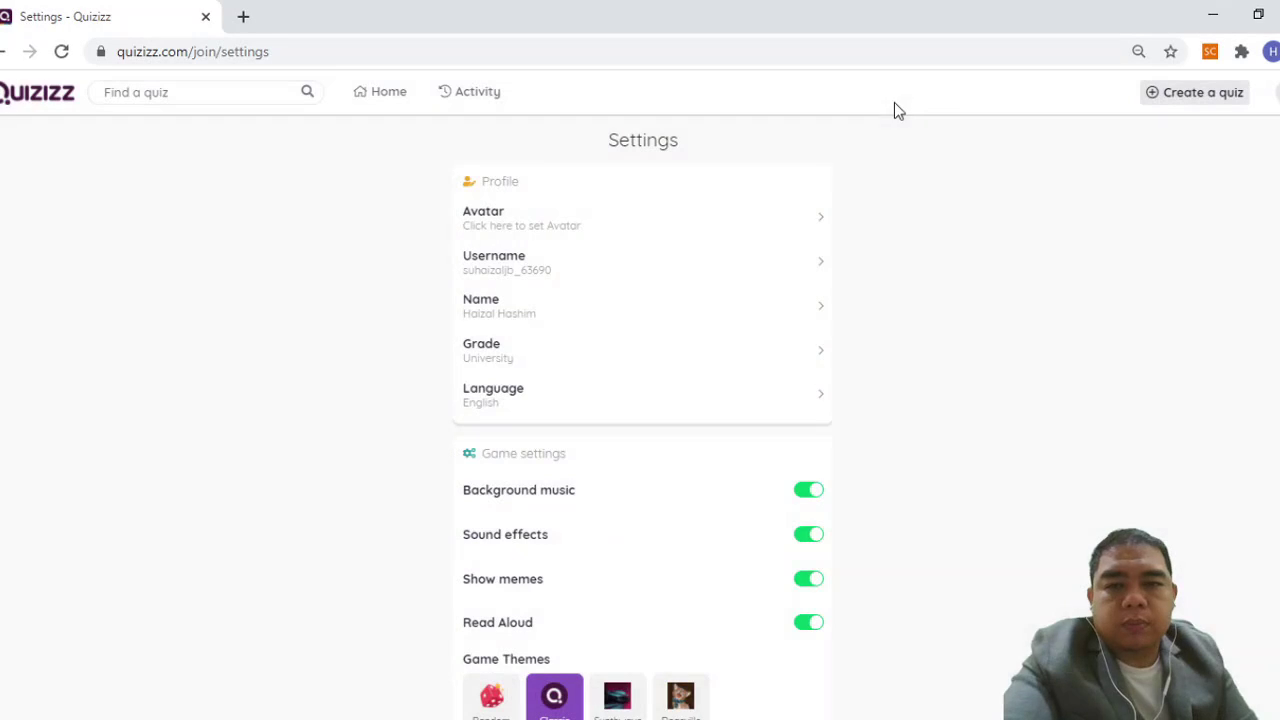
click(601, 264)
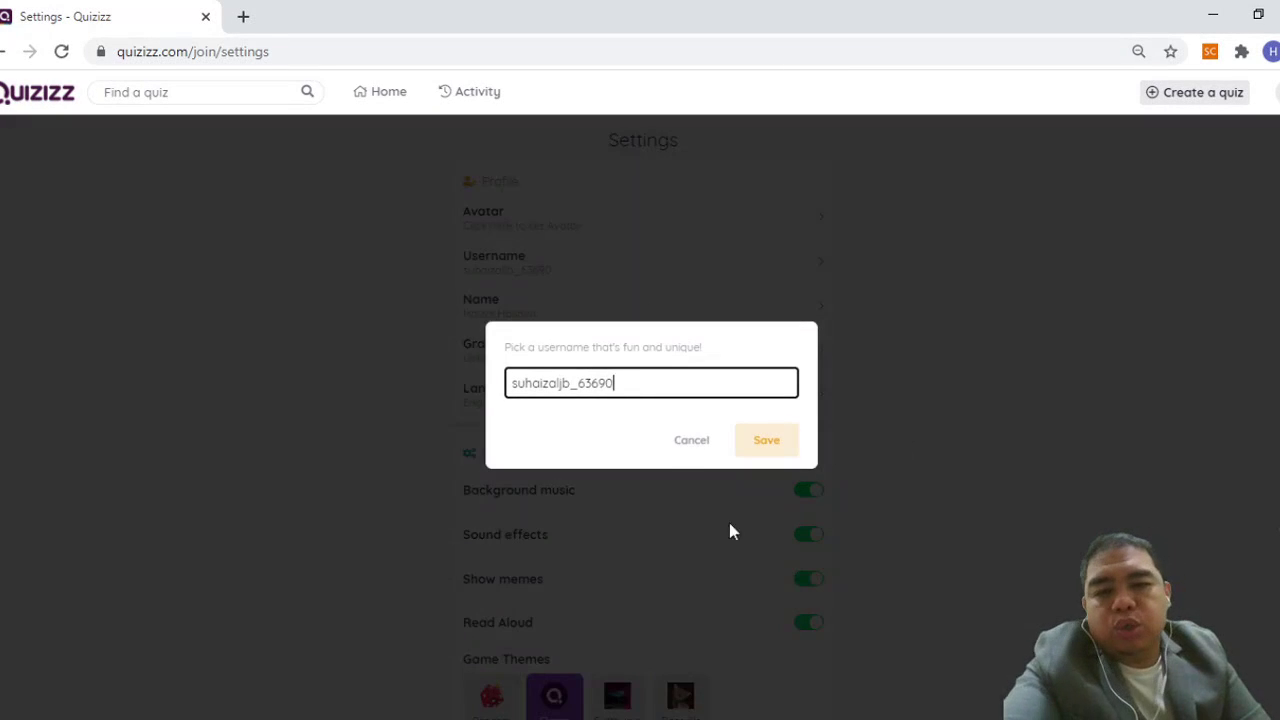
click(689, 447)
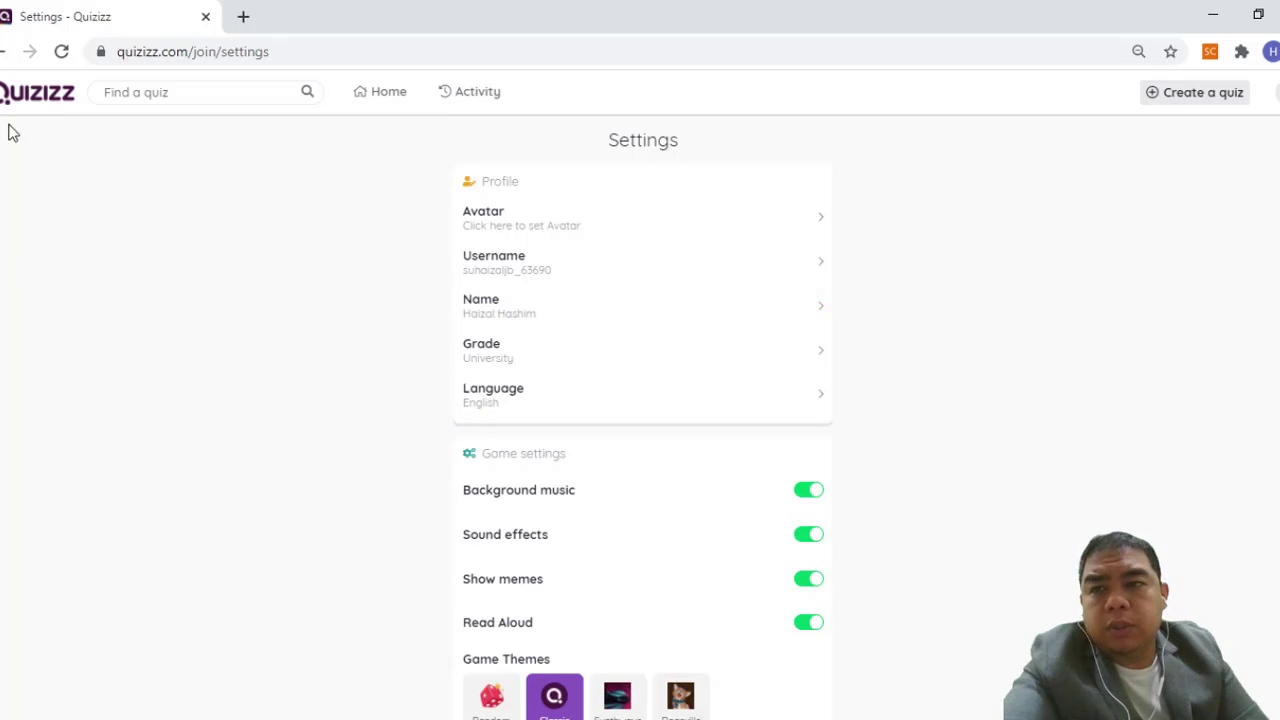
Step: Return to the home page with its join code field and review the running, completed and created activities
click(389, 92)
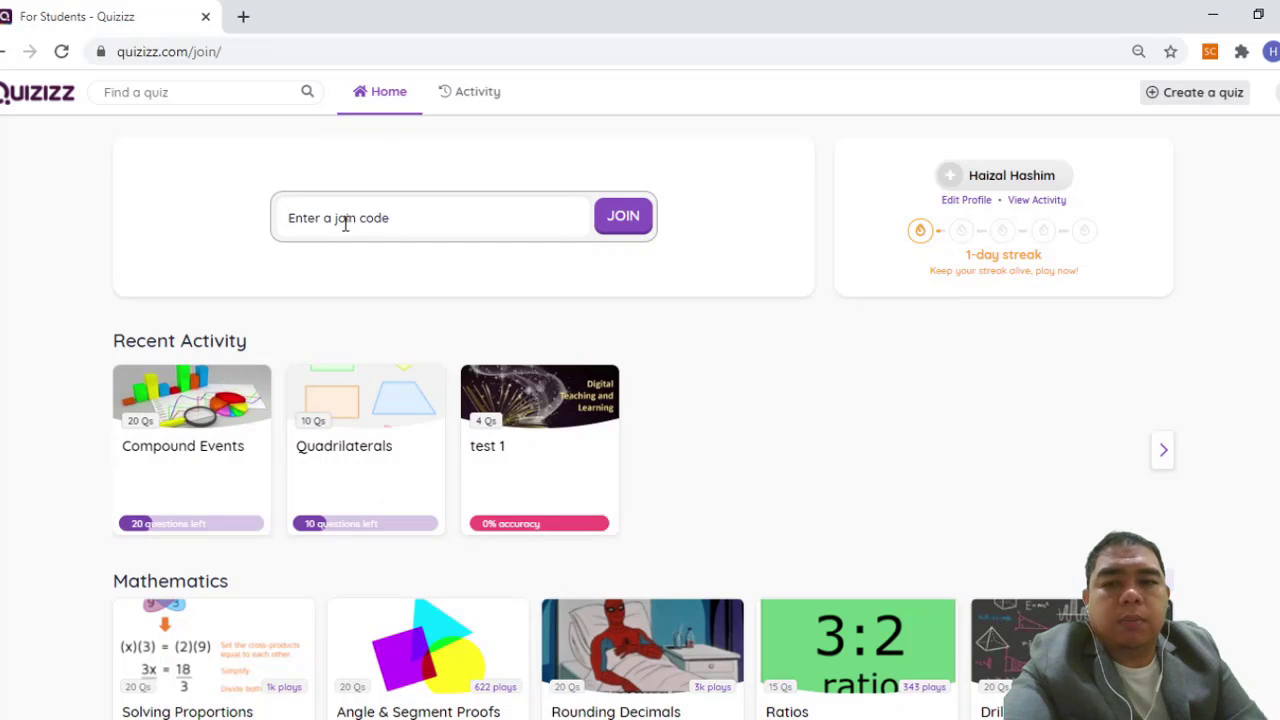
click(345, 224)
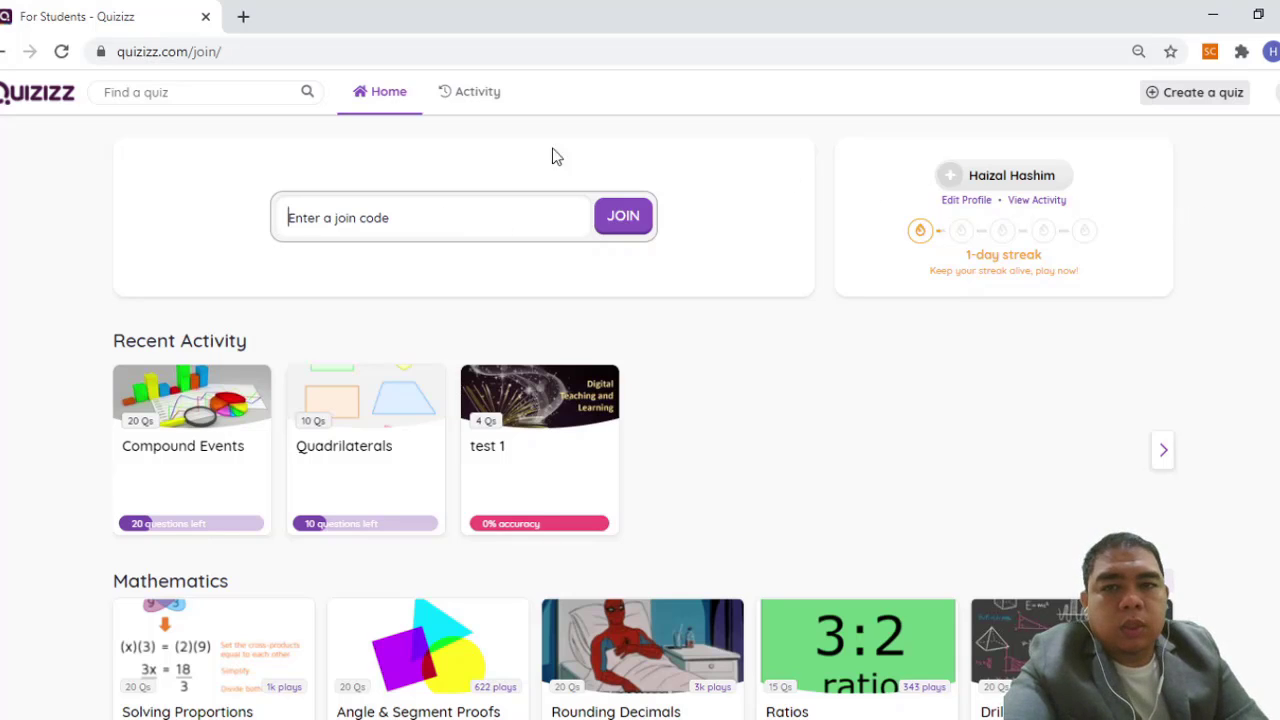
click(463, 105)
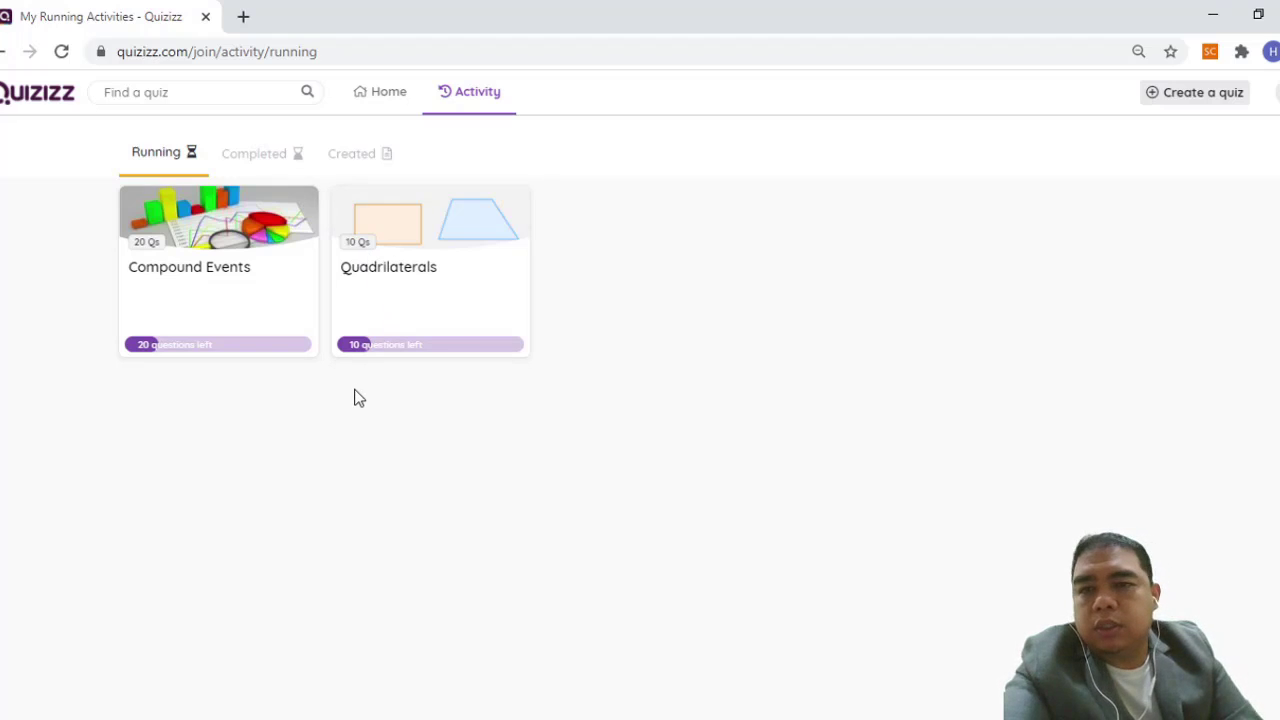
click(262, 153)
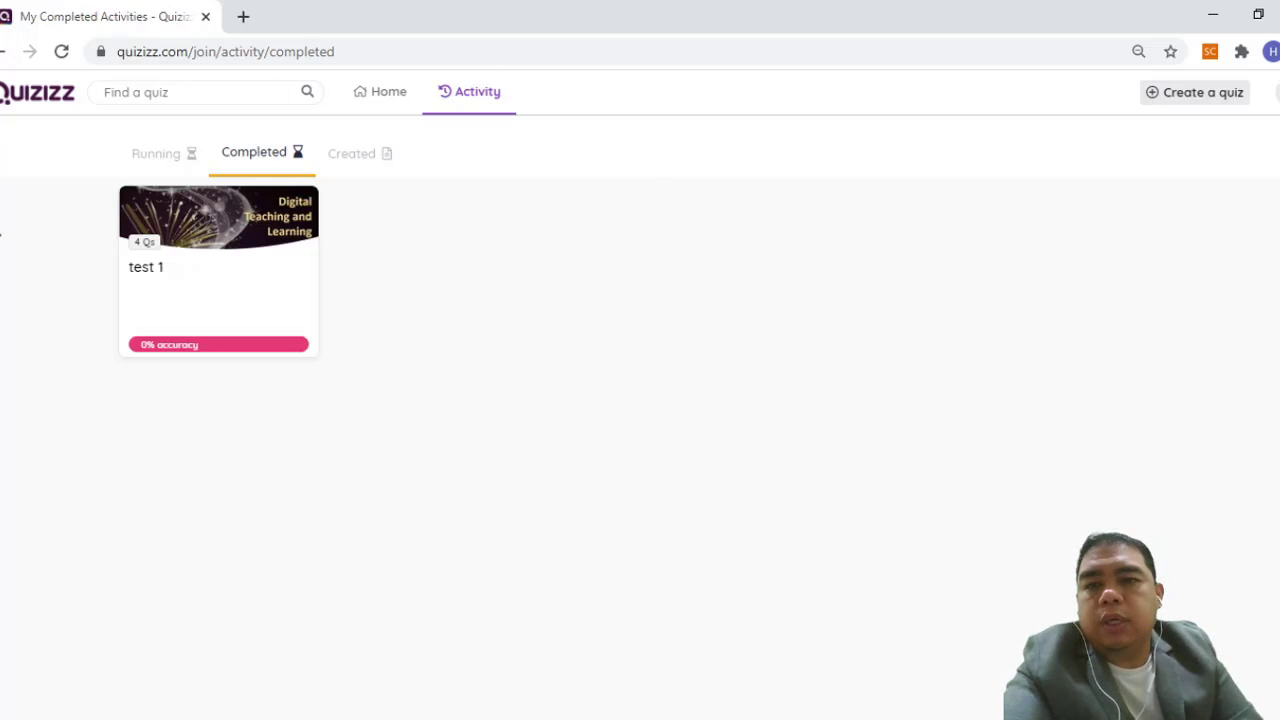
click(378, 165)
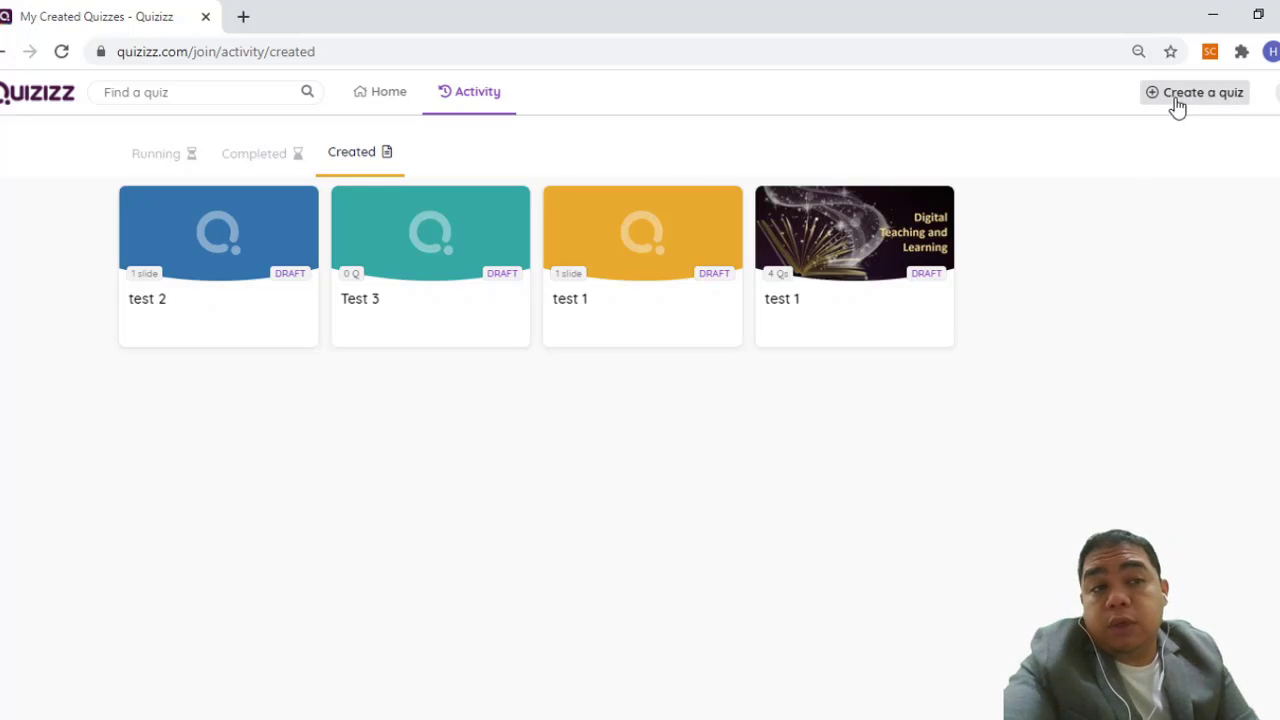
Step: Create a new quiz named "Educational Technology" with Education as its relevant subject
click(1177, 100)
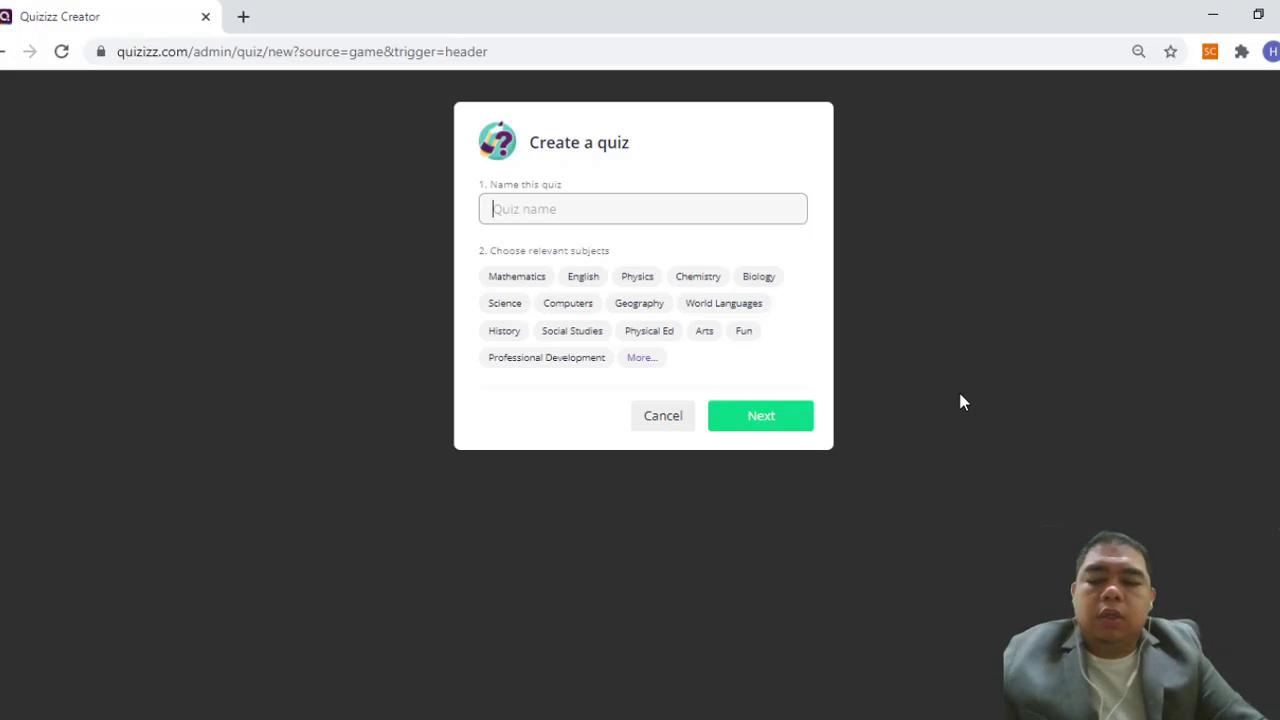
text(Ed)
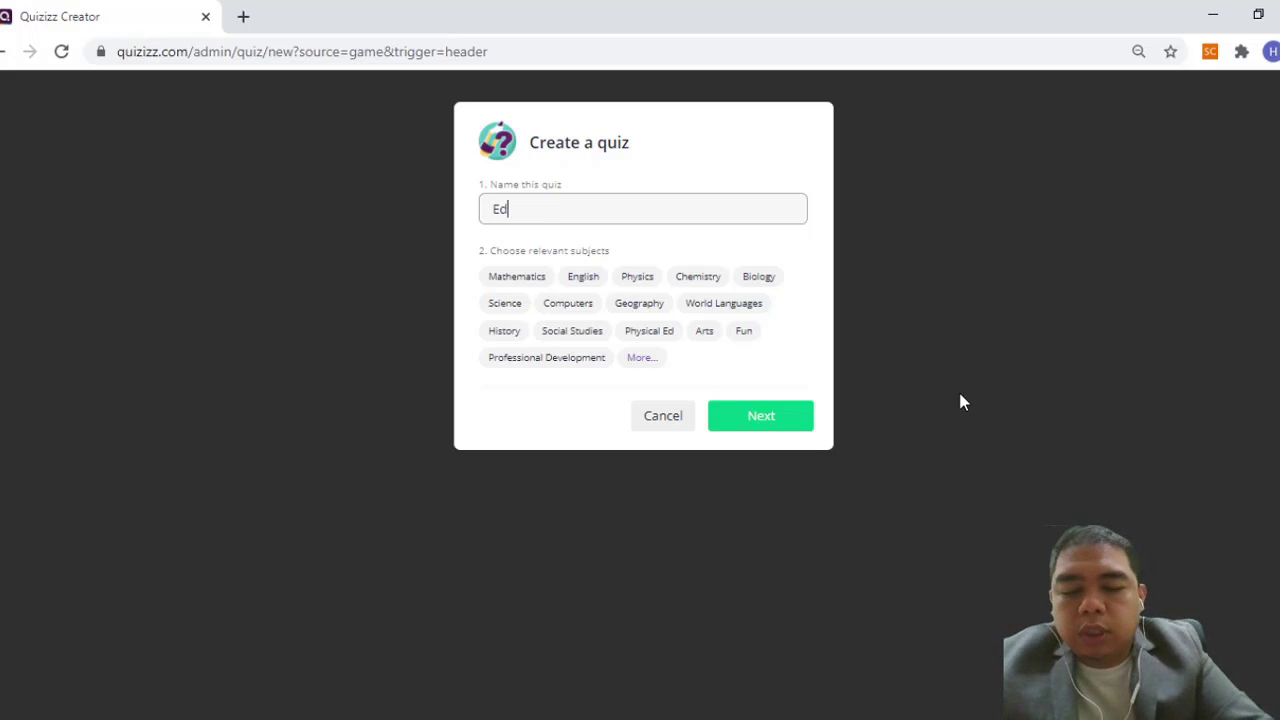
text(ucati)
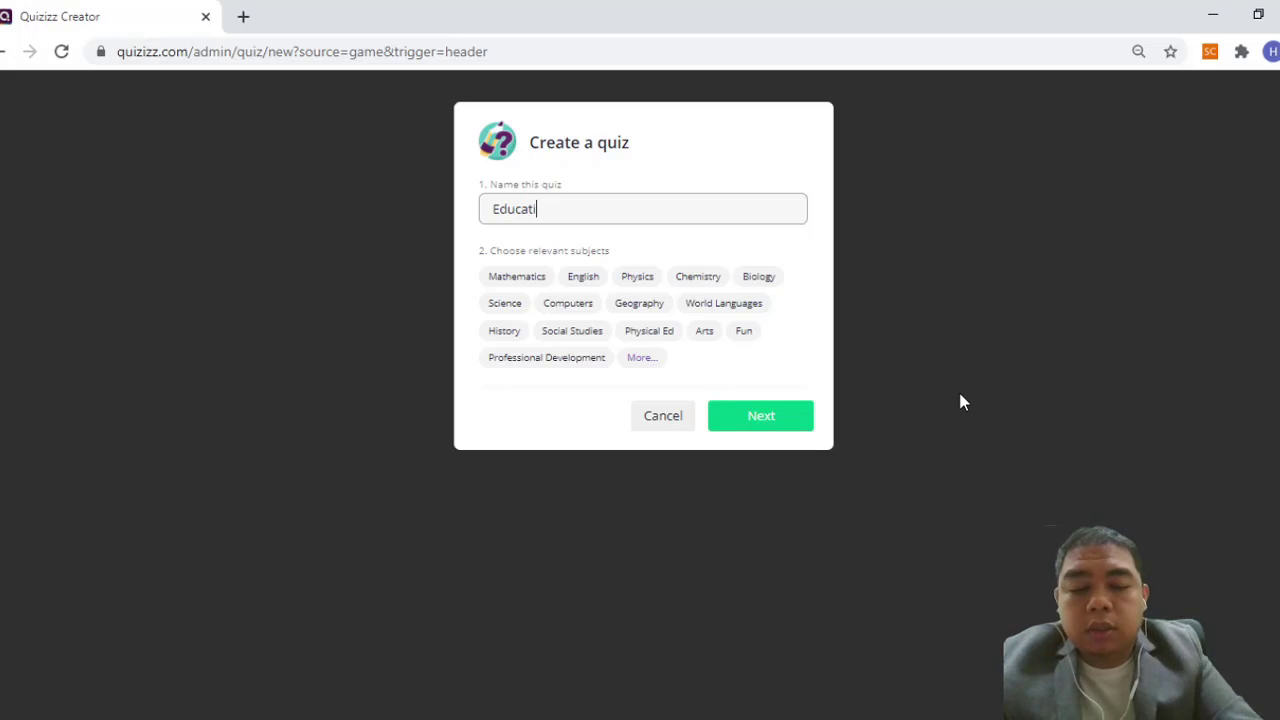
text(onal)
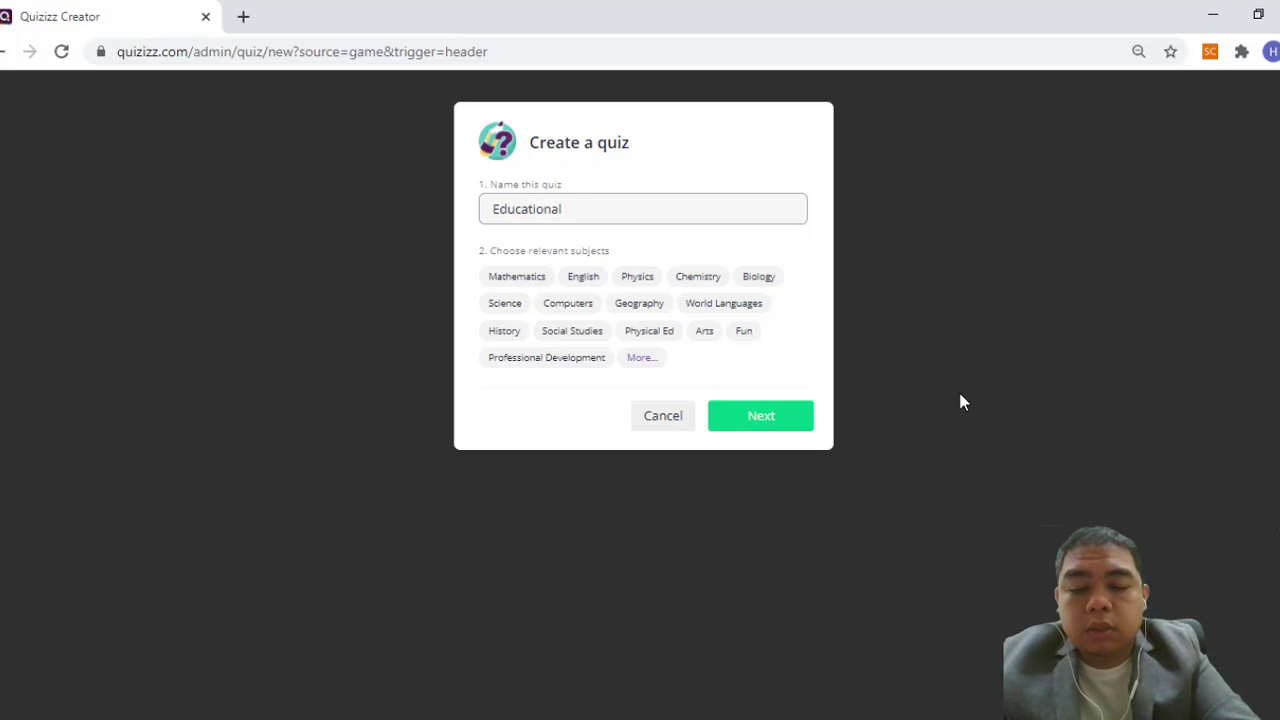
text( Techno;)
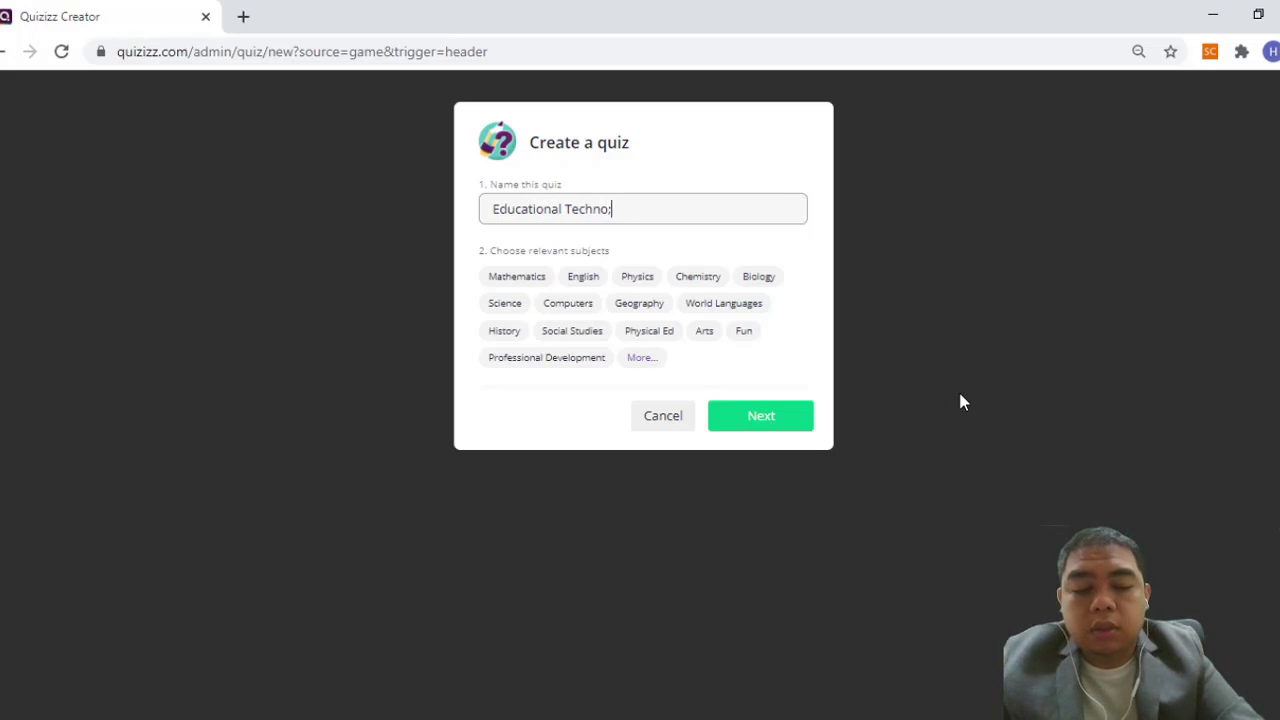
text(ogy)
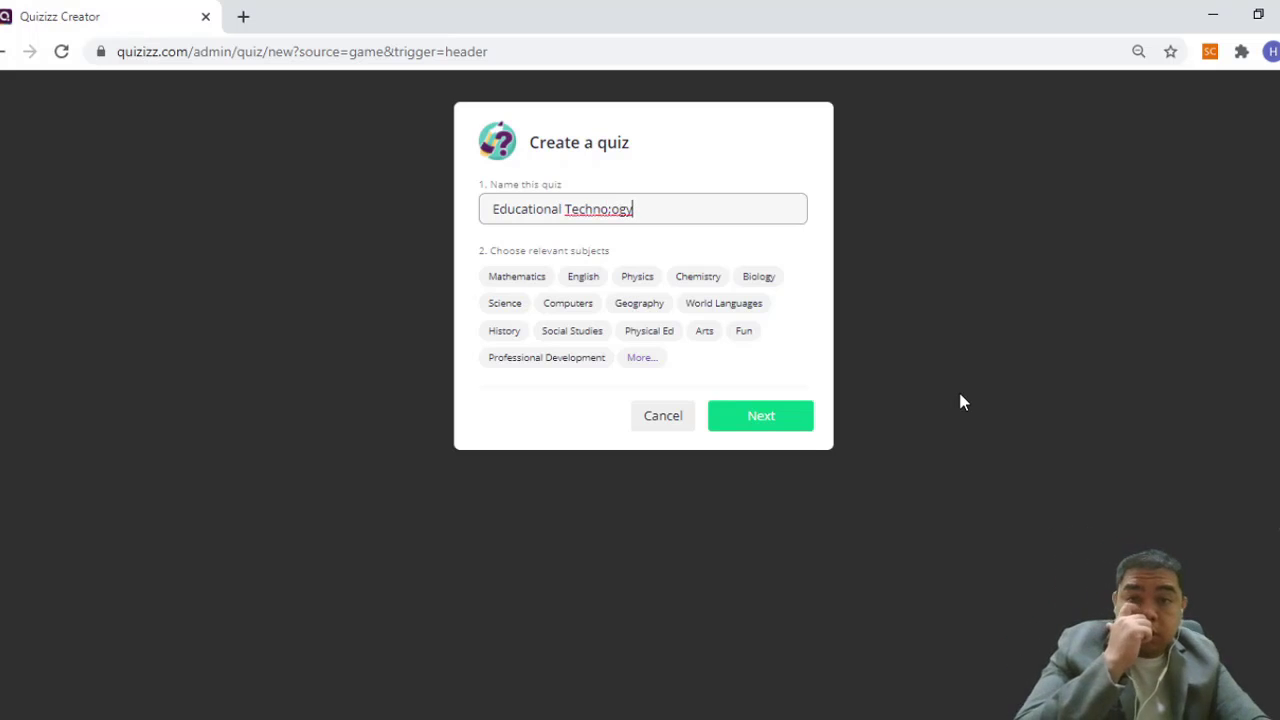
click(643, 362)
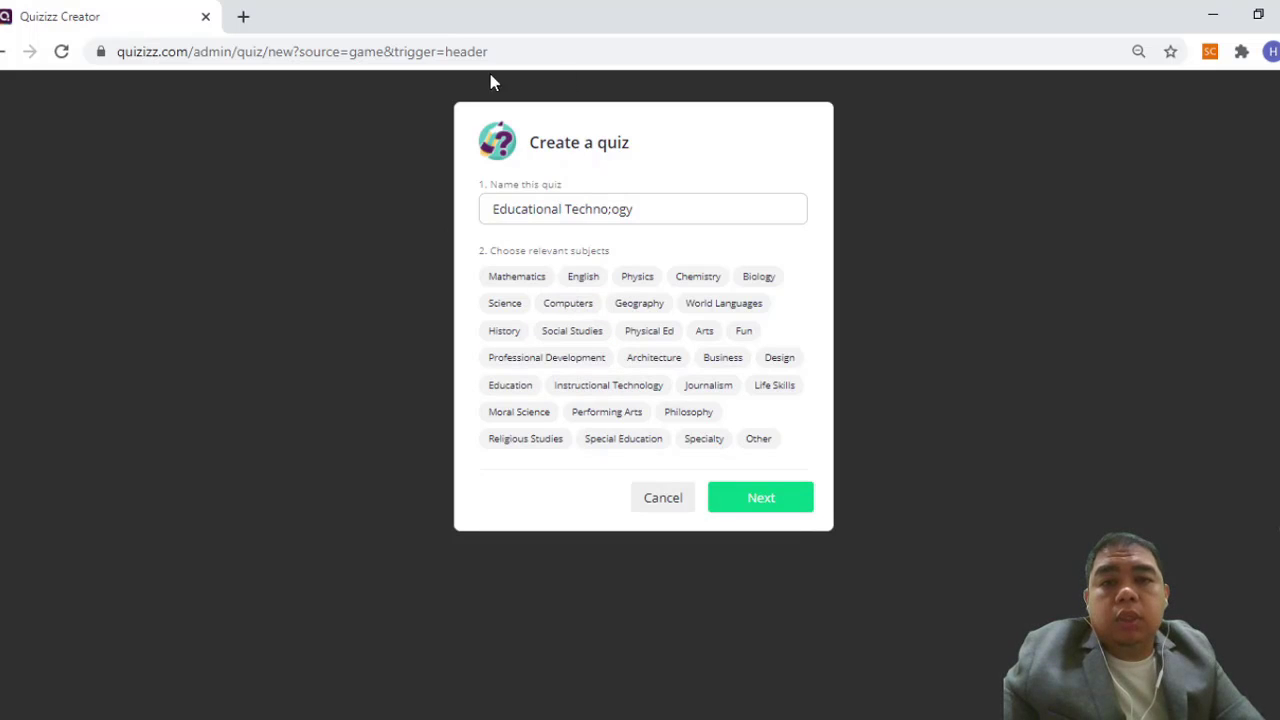
click(615, 208)
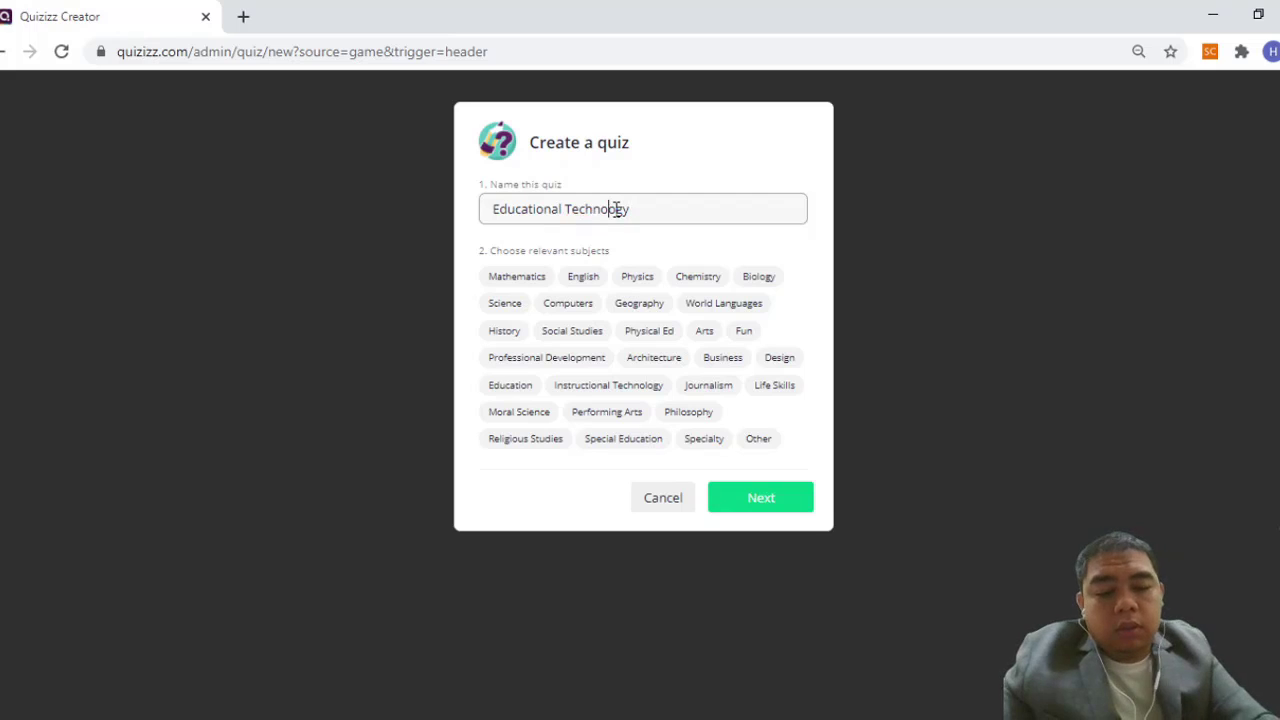
click(525, 388)
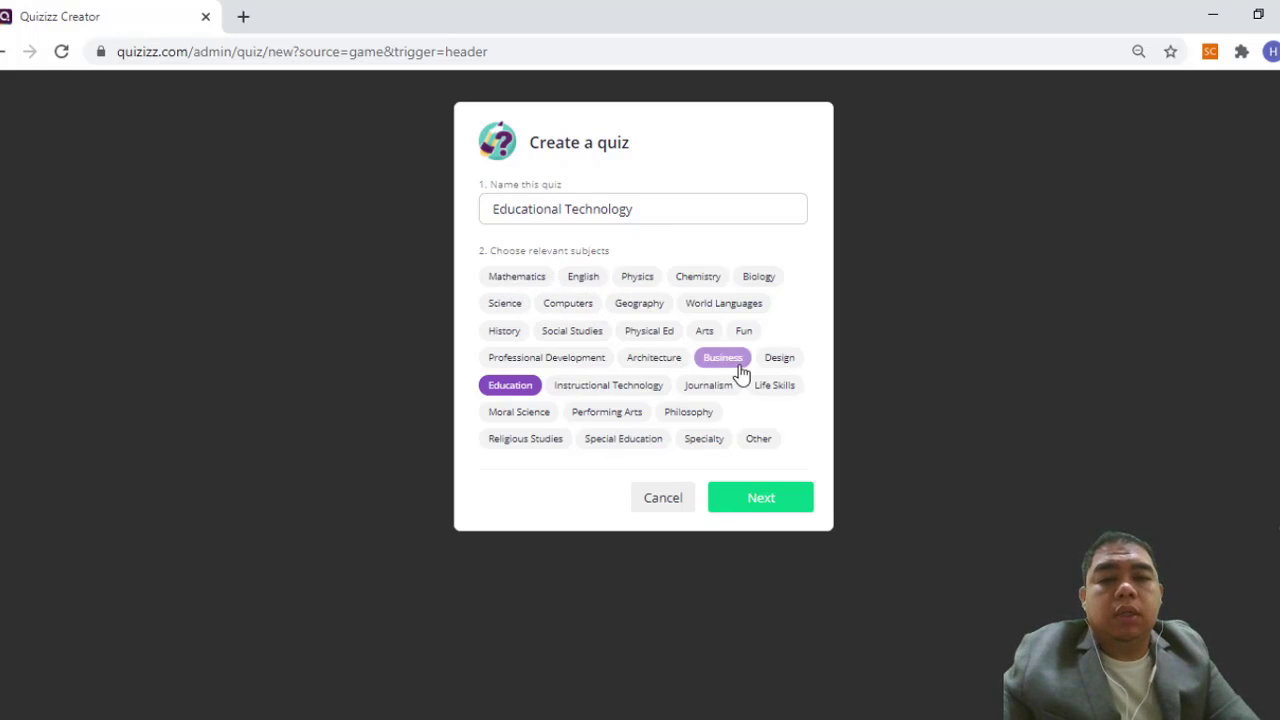
click(767, 506)
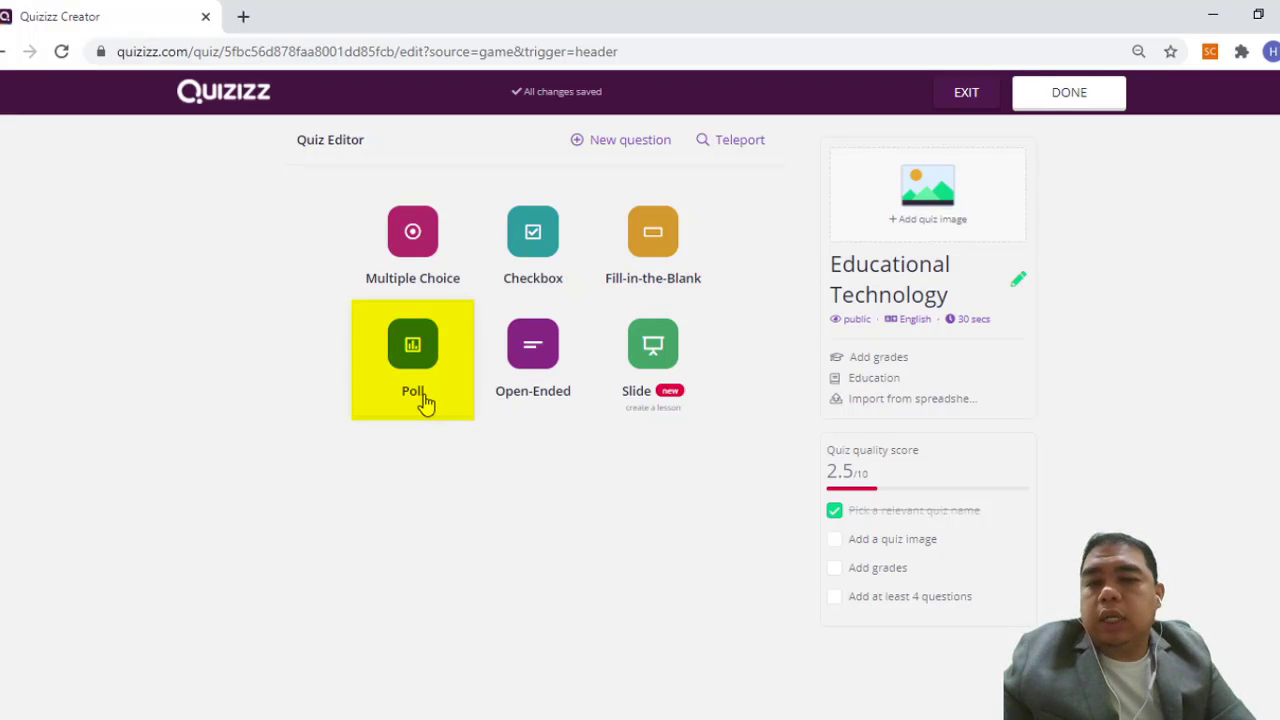
Step: Open the quiz details and upload the "Digital Teaching and Learning" picture as the title image
click(527, 388)
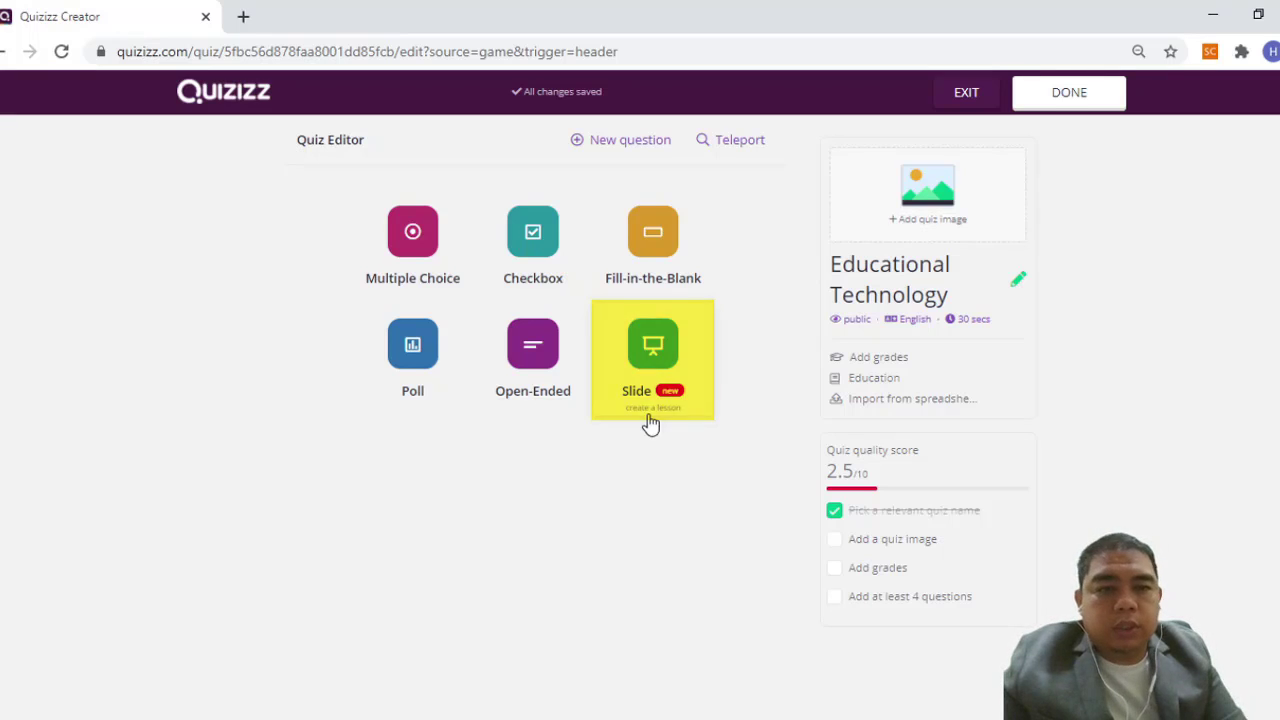
click(891, 361)
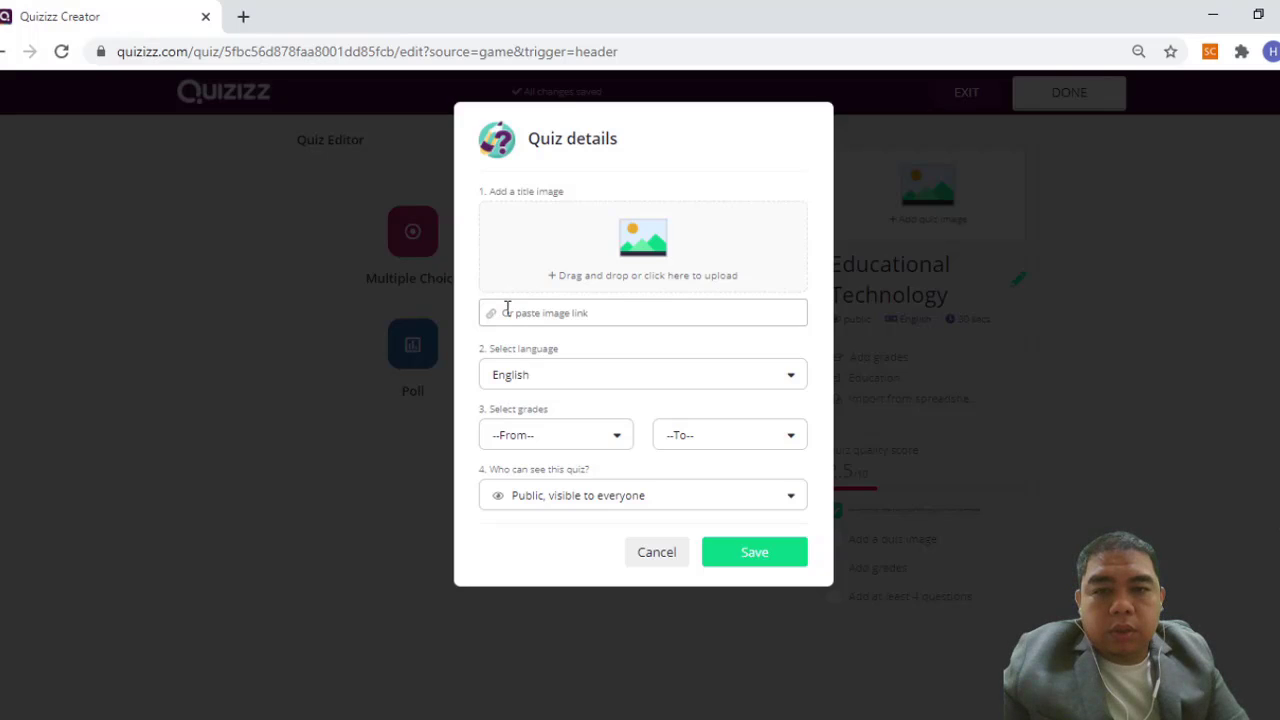
click(672, 264)
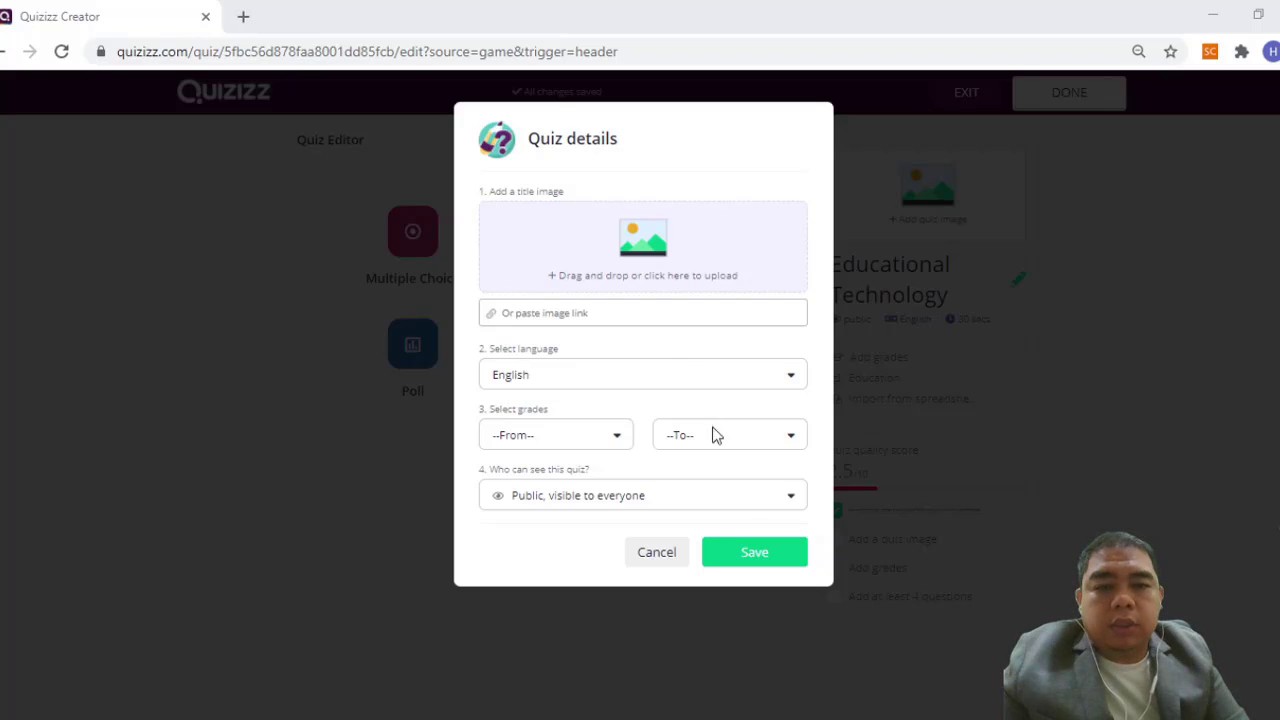
click(742, 496)
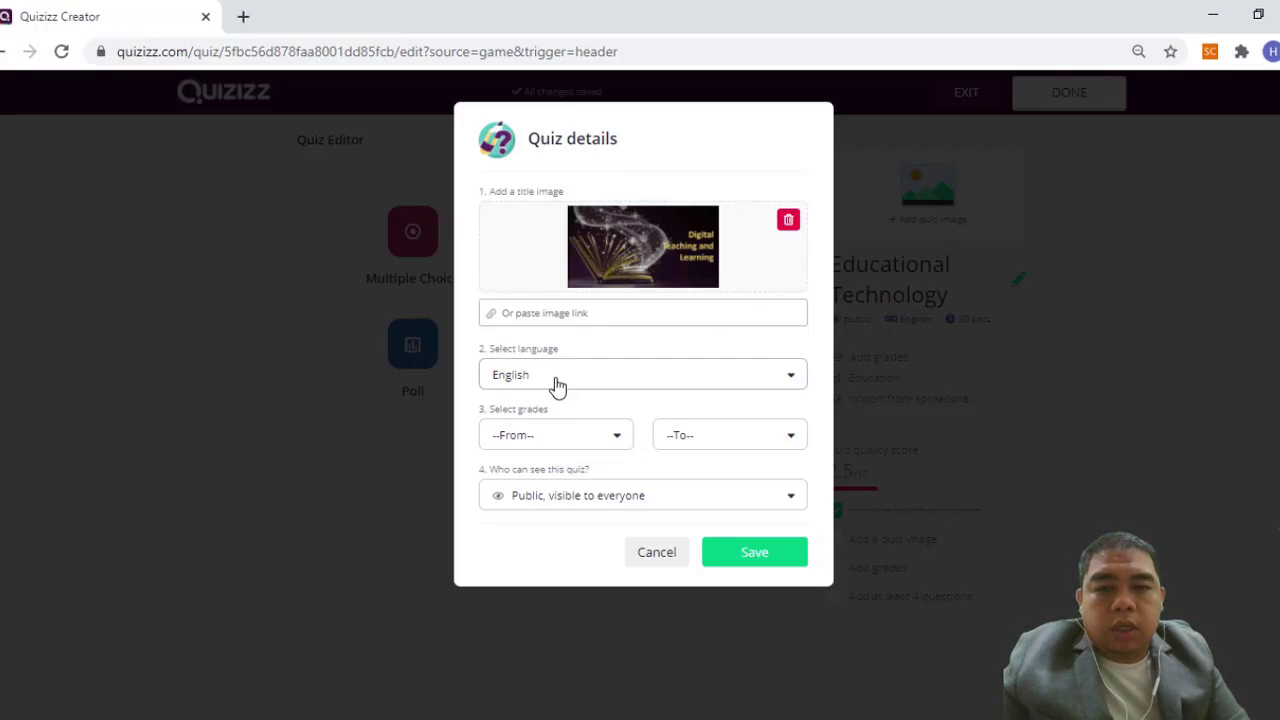
Step: Set the quiz grades from University to University, choose public visibility for everyone, and save the quiz details
click(568, 445)
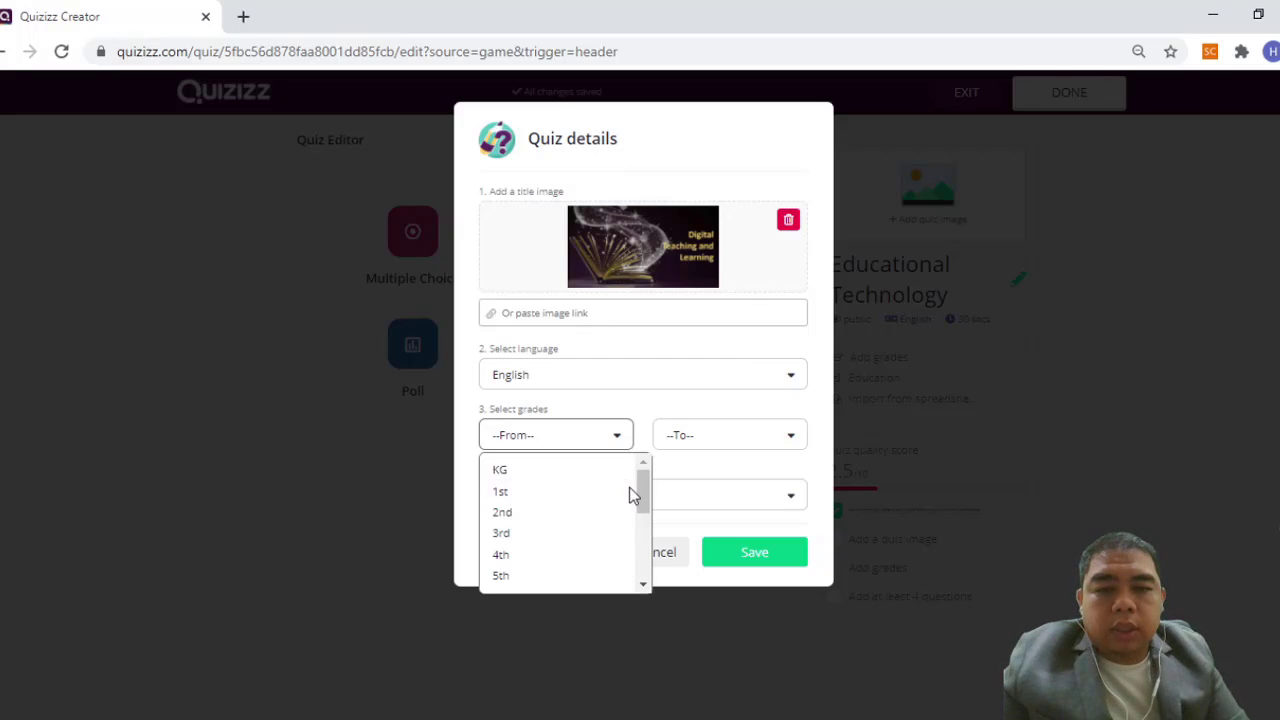
drag(639, 493, 645, 566)
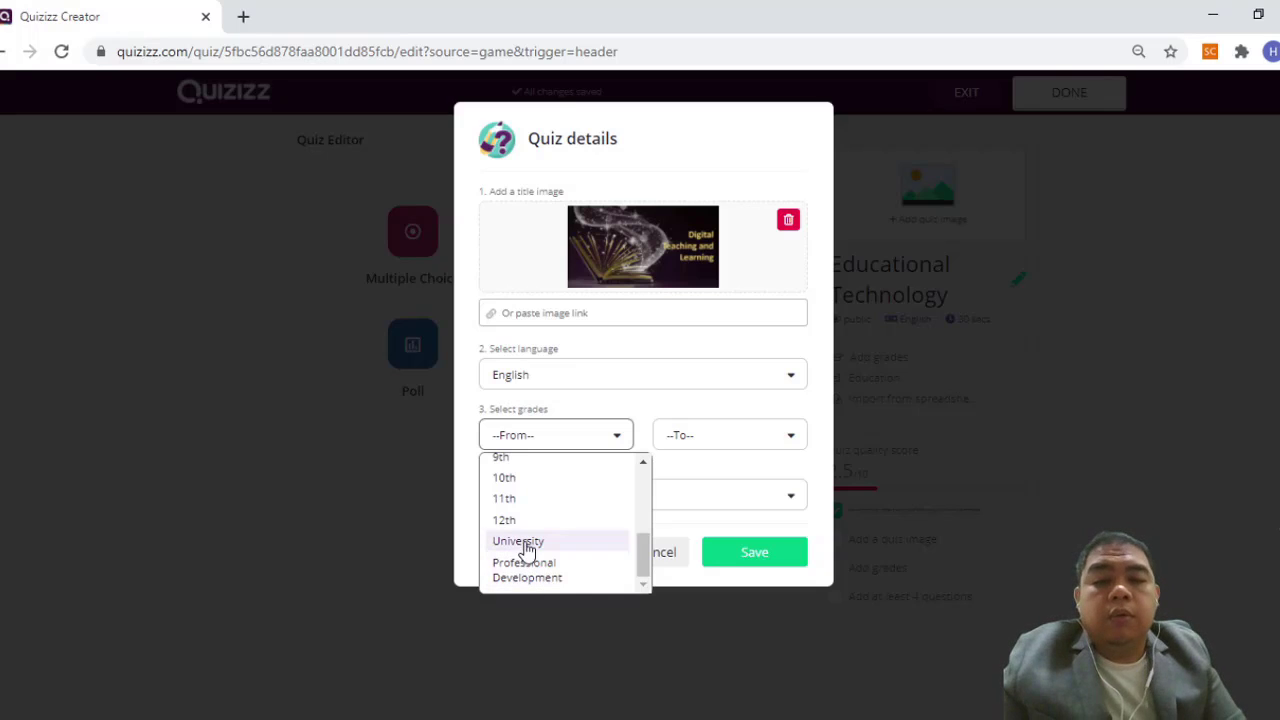
click(523, 542)
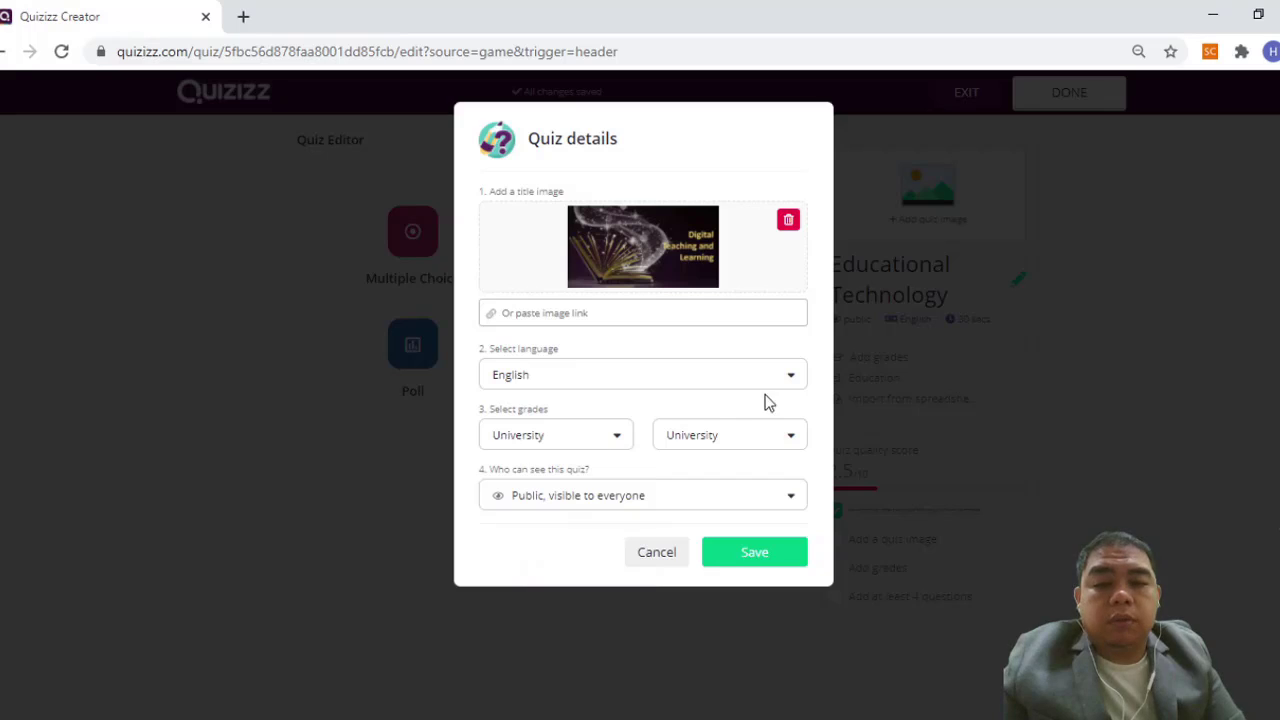
click(573, 503)
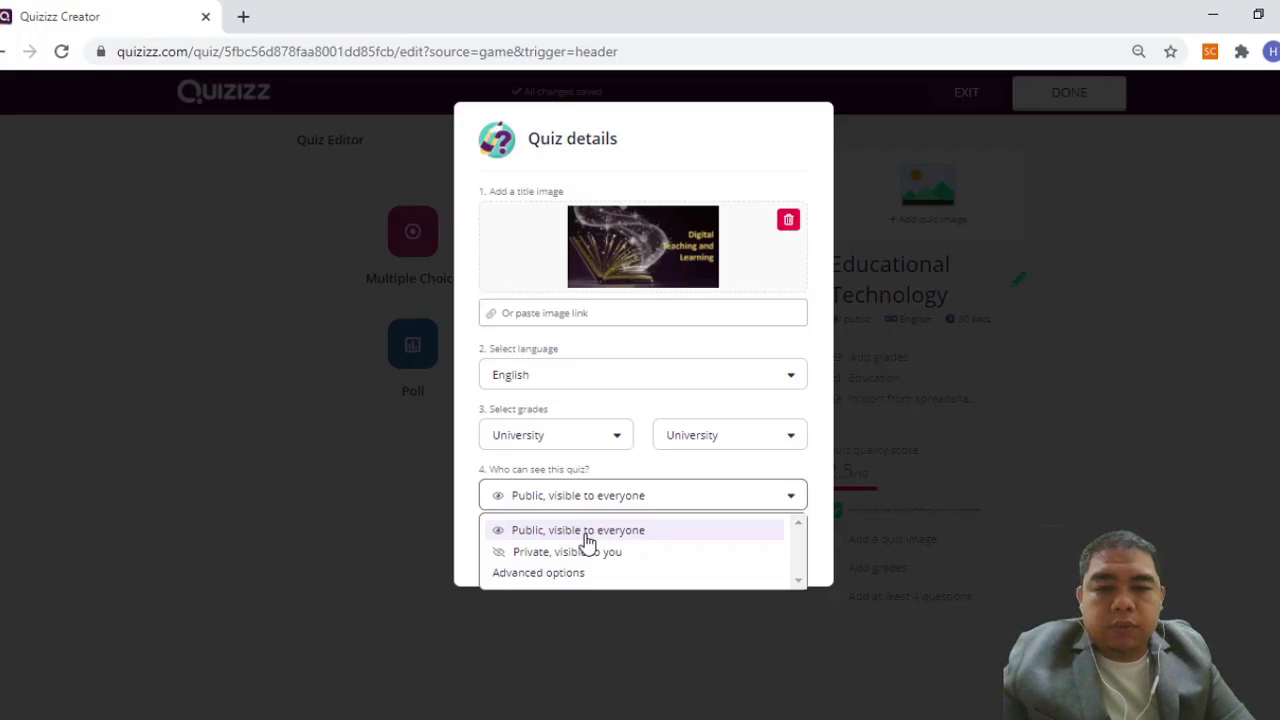
click(586, 534)
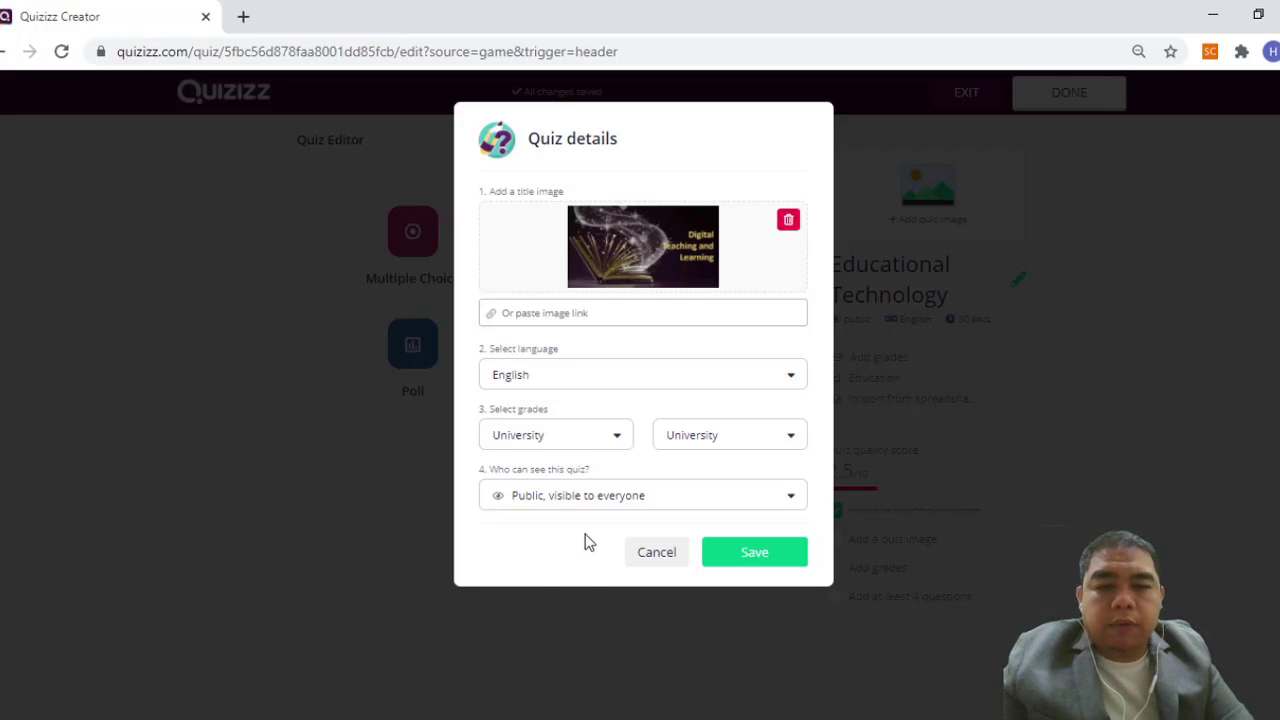
click(756, 560)
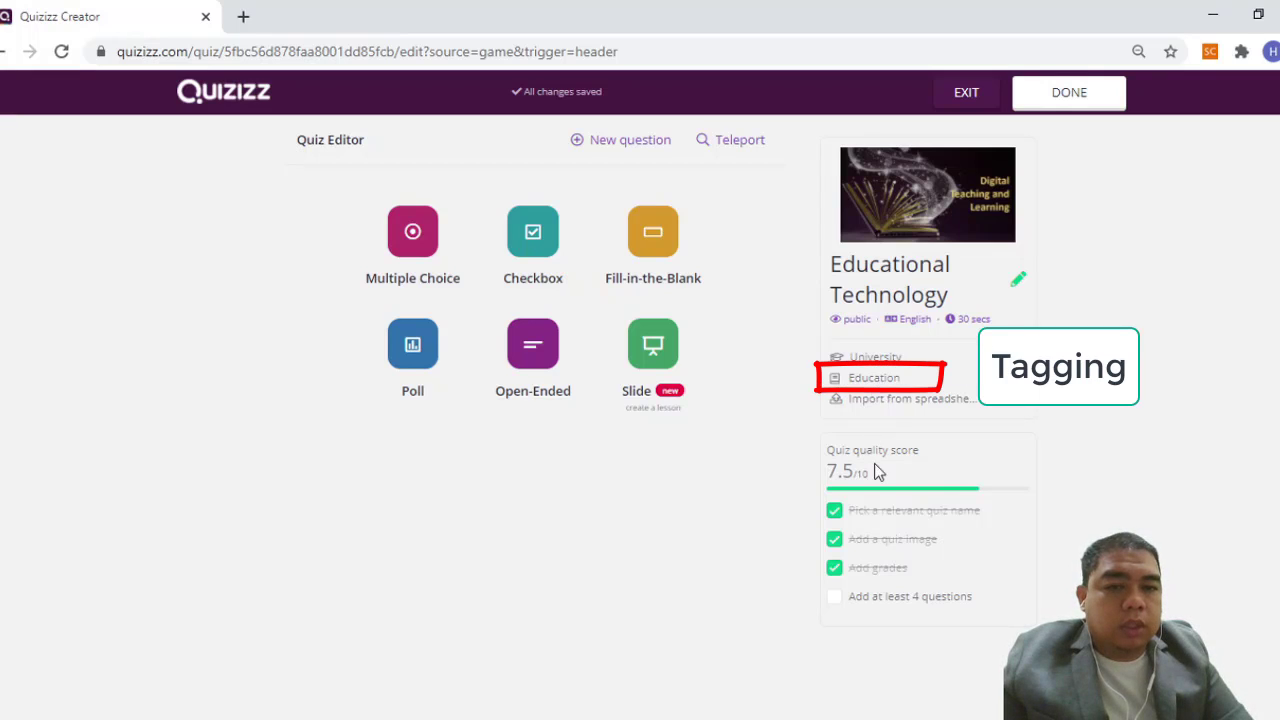
Step: View the spreadsheet import option without uploading a file, and start a new multiple-choice question
click(860, 405)
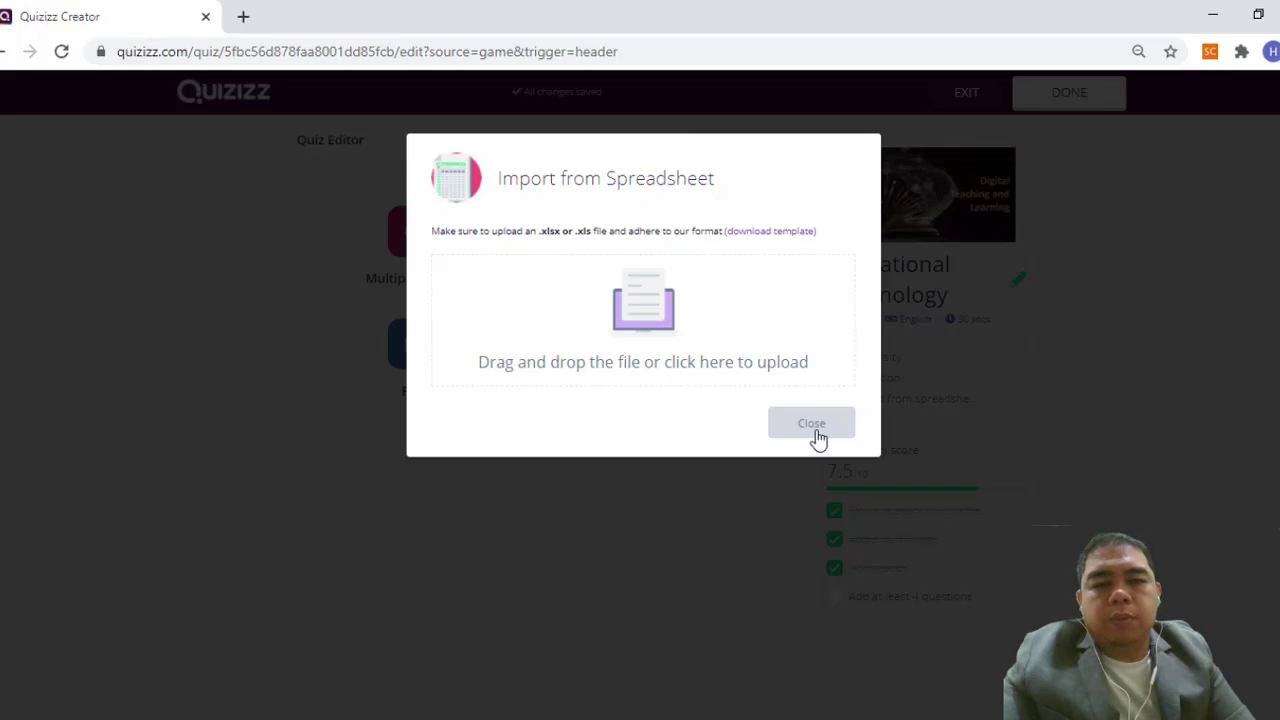
click(814, 428)
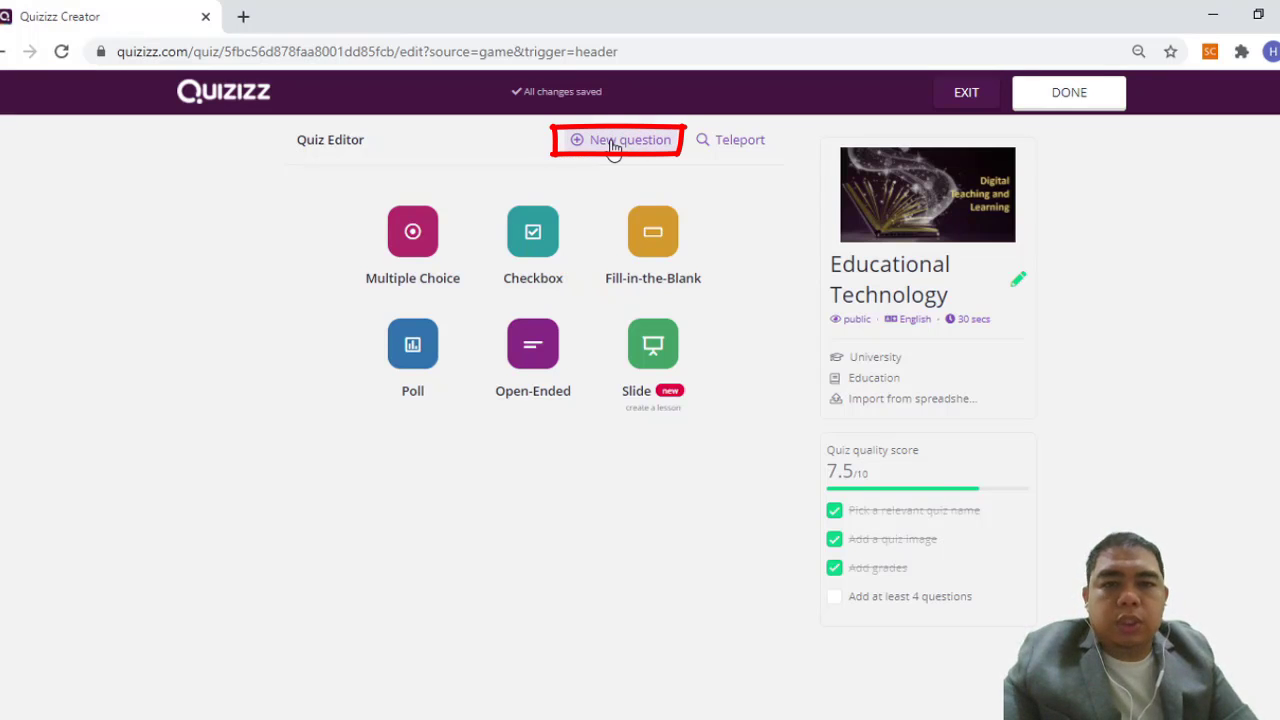
click(613, 142)
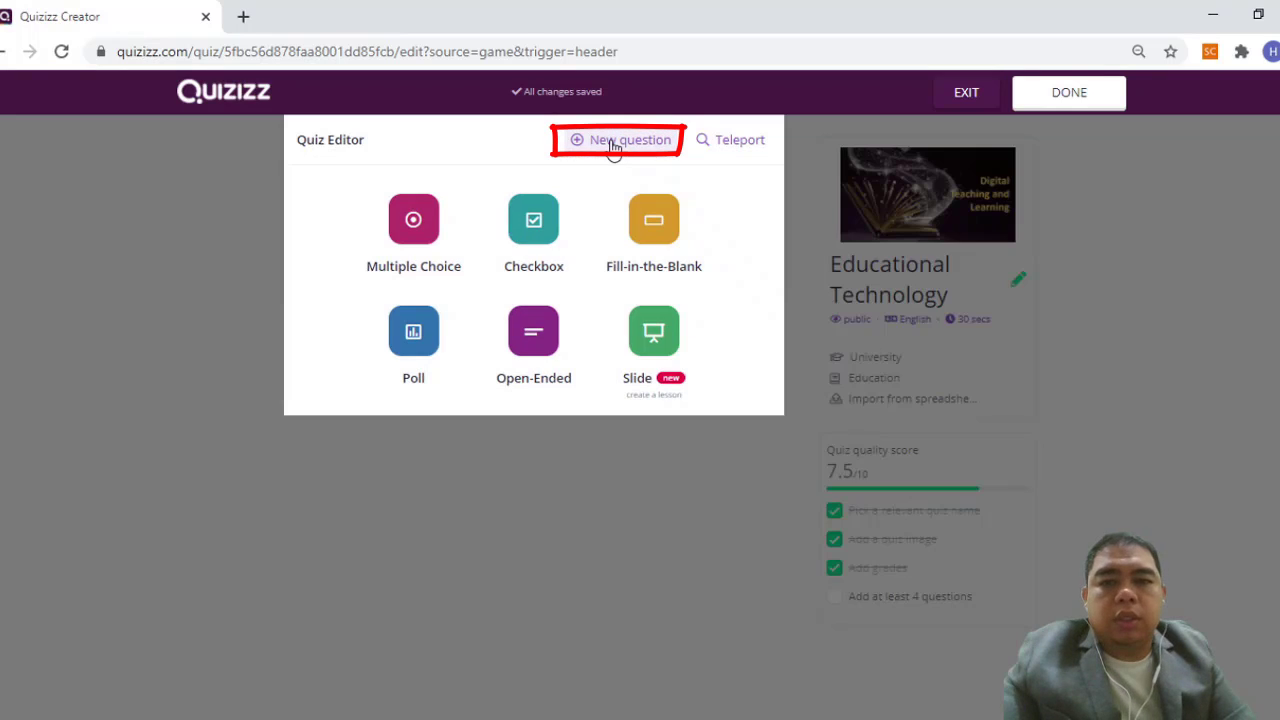
click(403, 233)
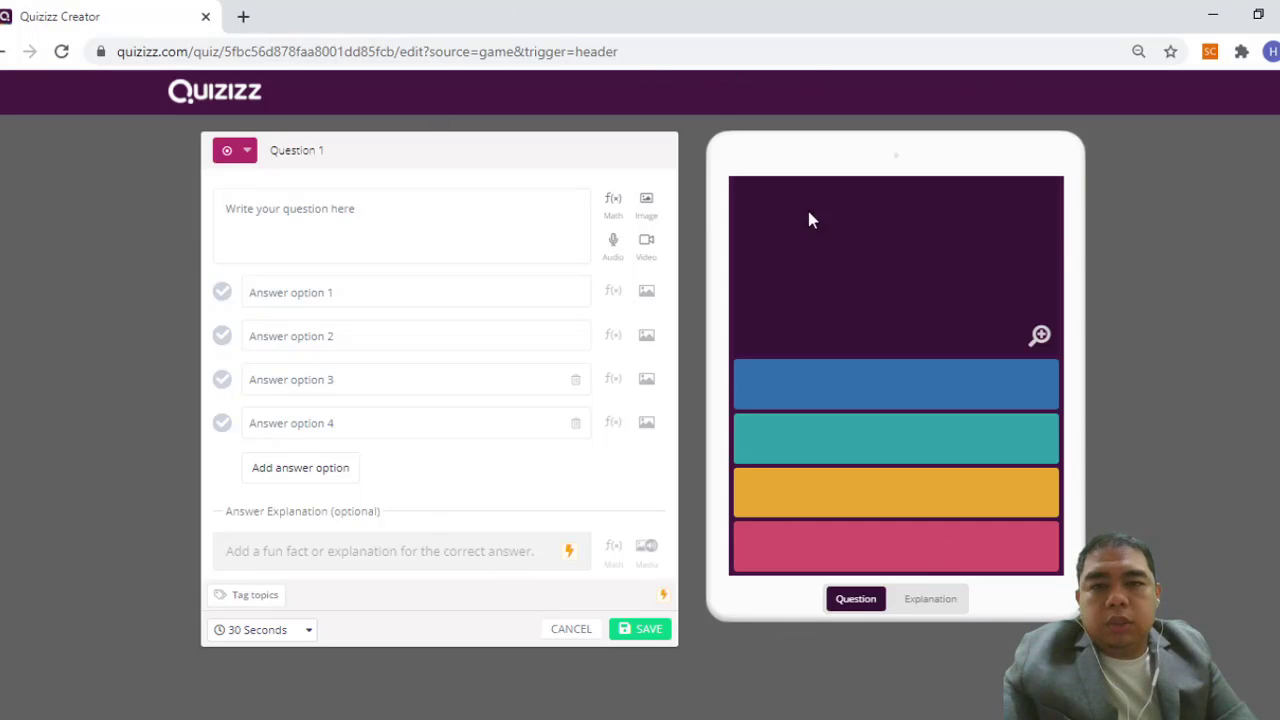
Step: Review the equation editor and the image, audio and video options for the question without inserting anything
click(614, 200)
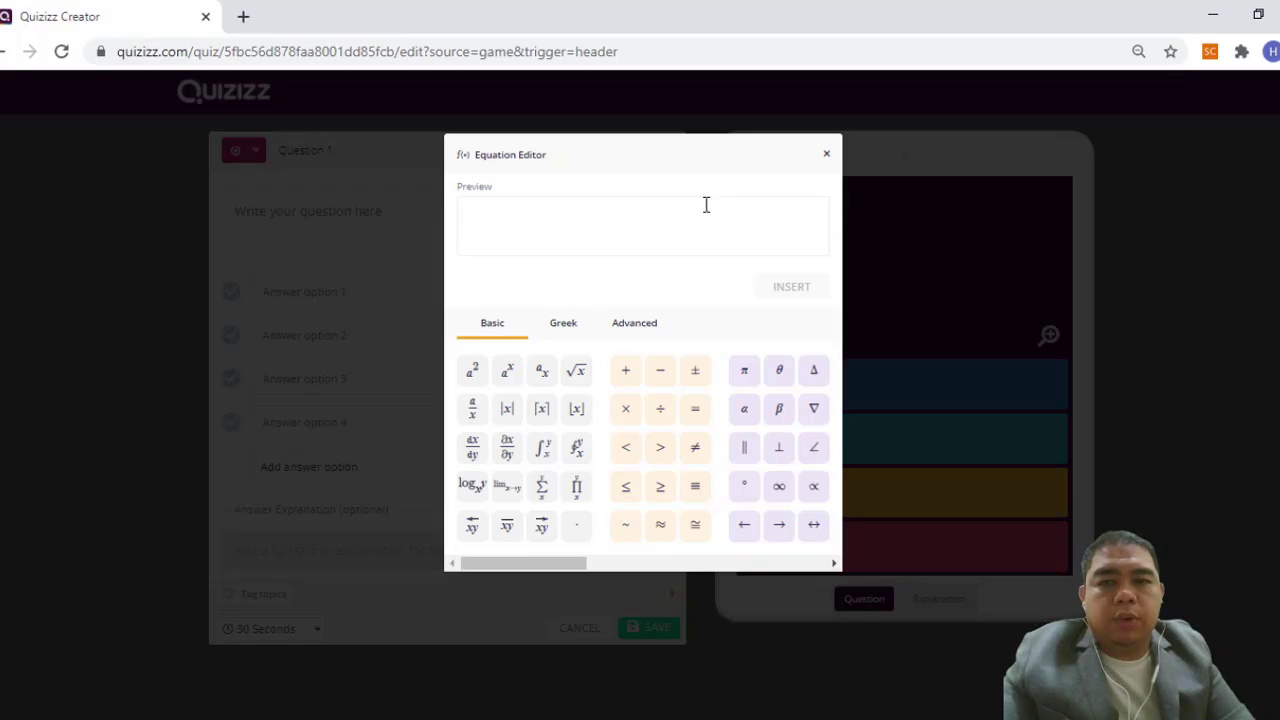
click(826, 155)
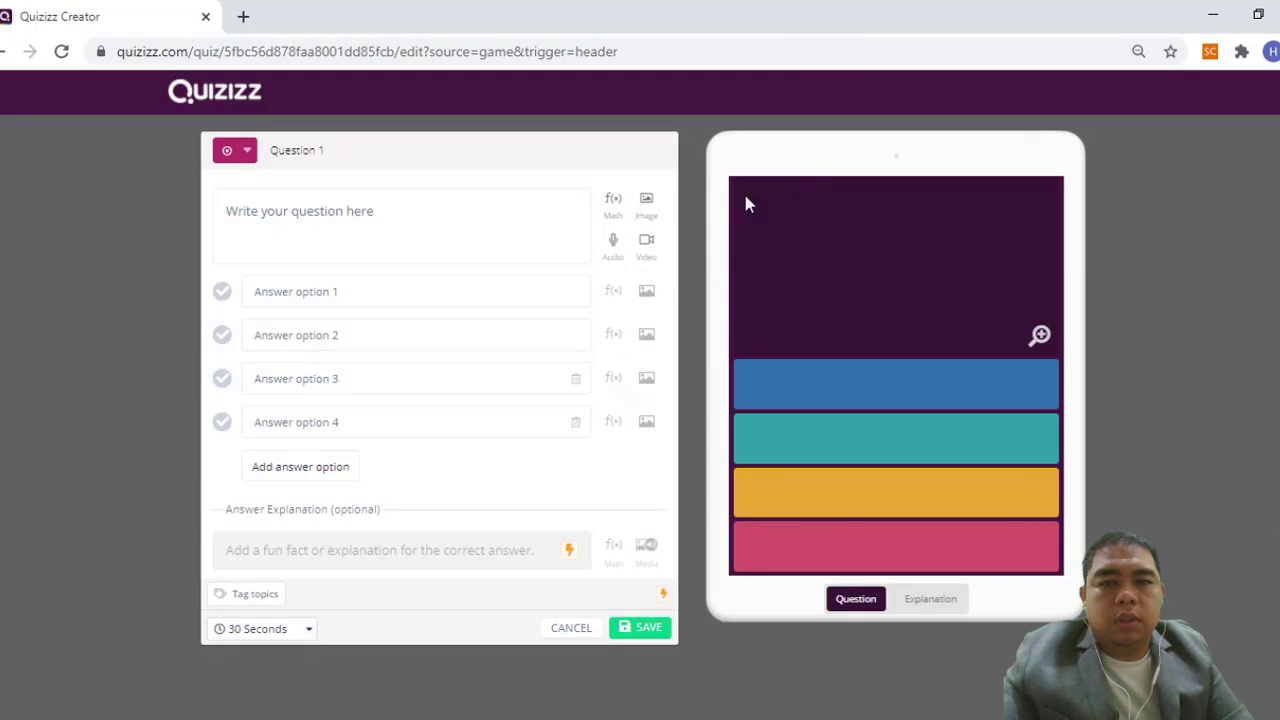
click(647, 205)
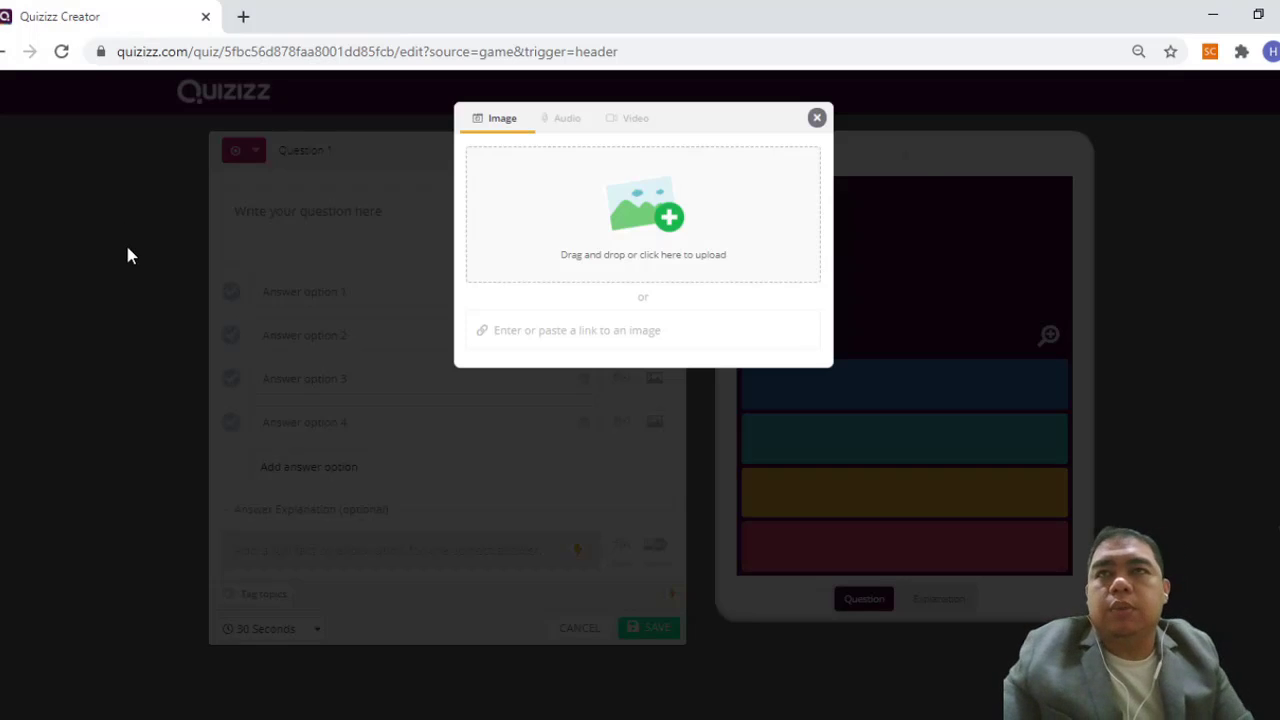
click(817, 119)
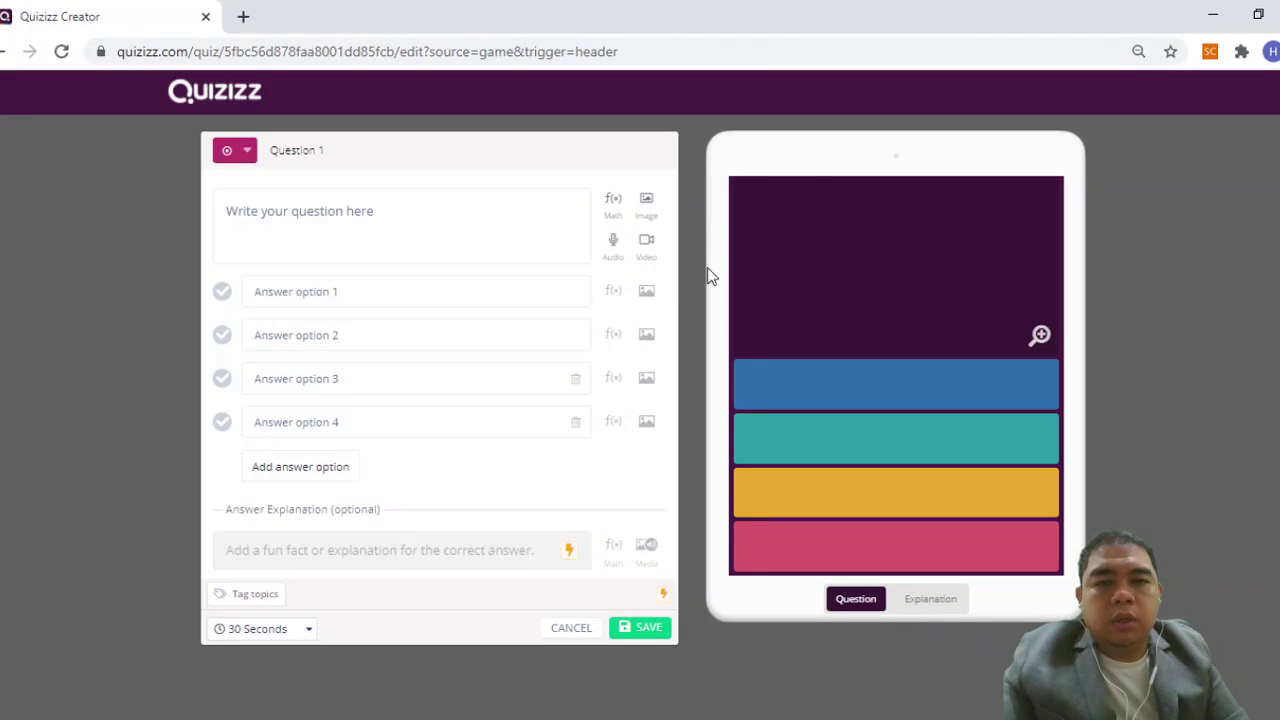
click(613, 255)
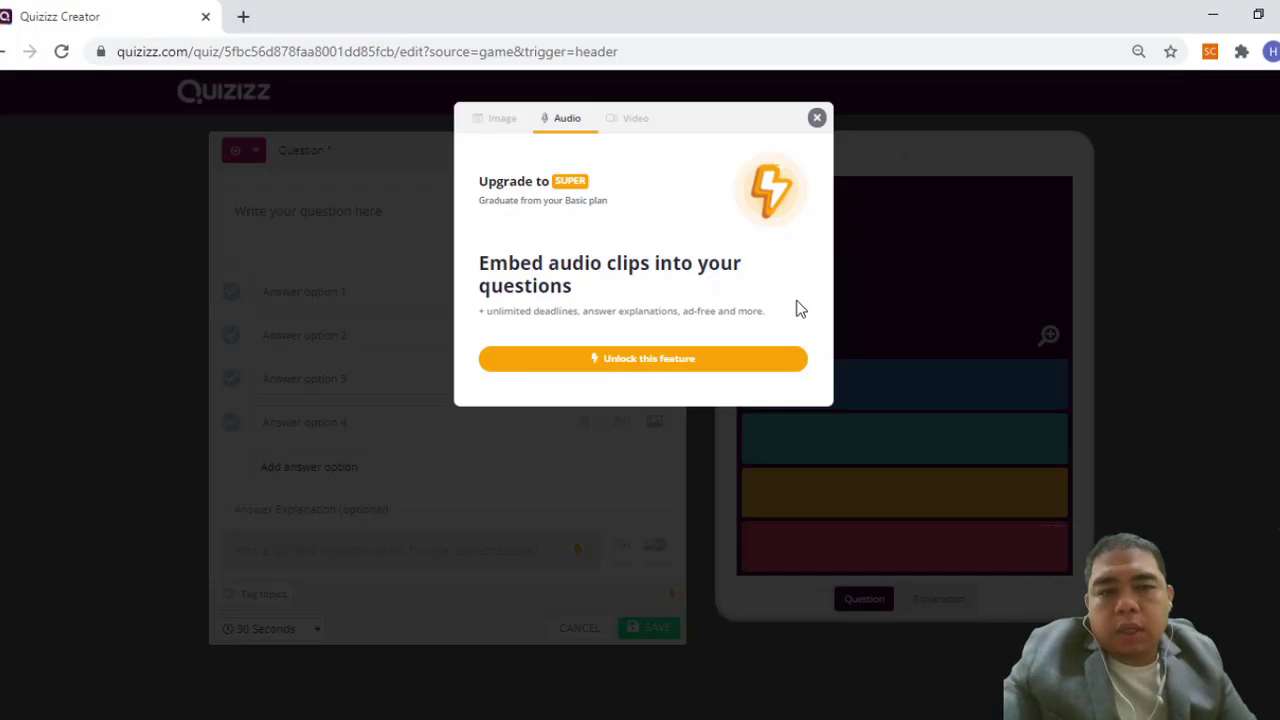
click(635, 121)
click(818, 119)
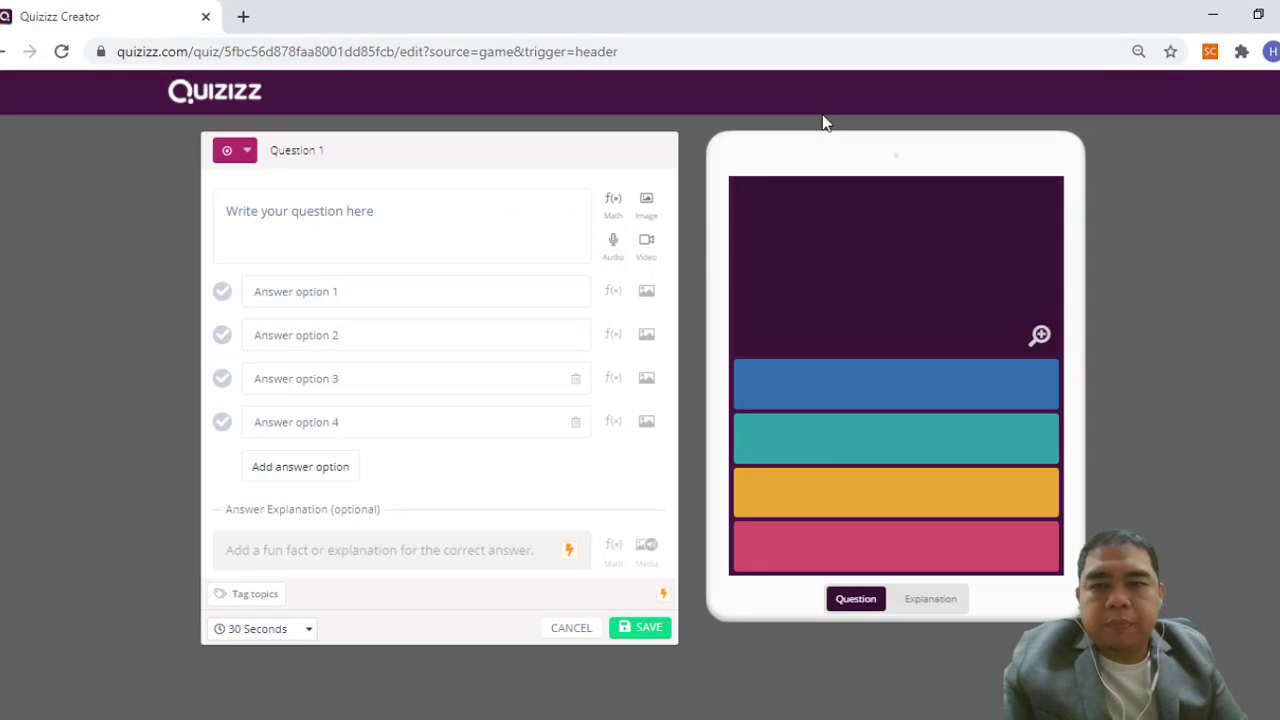
Step: Enter the question "What is educational technology?" and the first answer "Books and resources that teach you how to use computers."
click(378, 216)
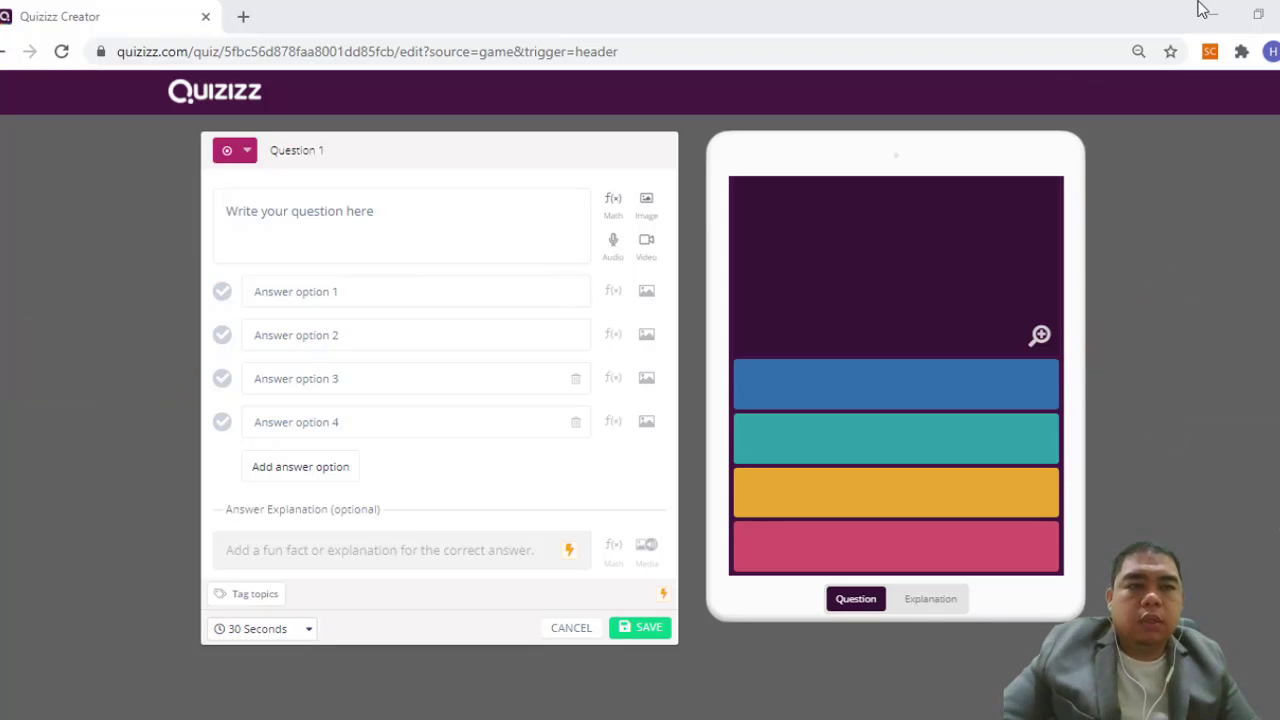
click(1262, 4)
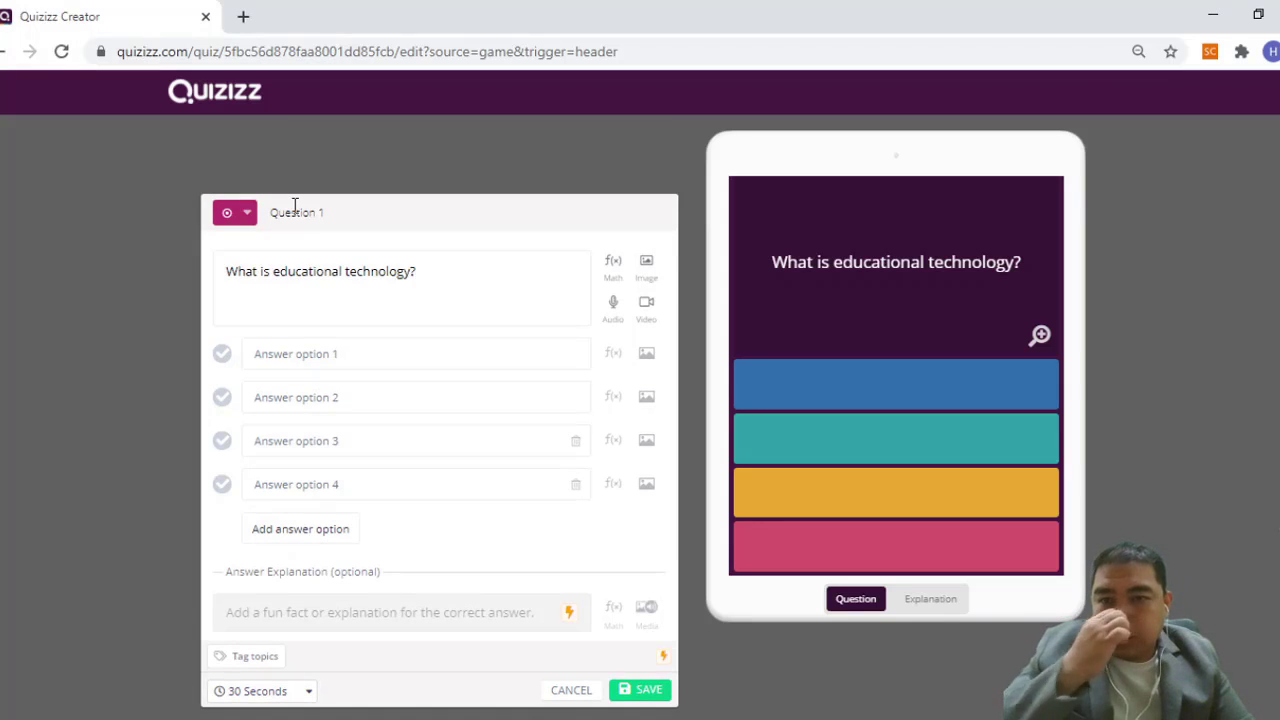
scroll(510, 420, down, 1)
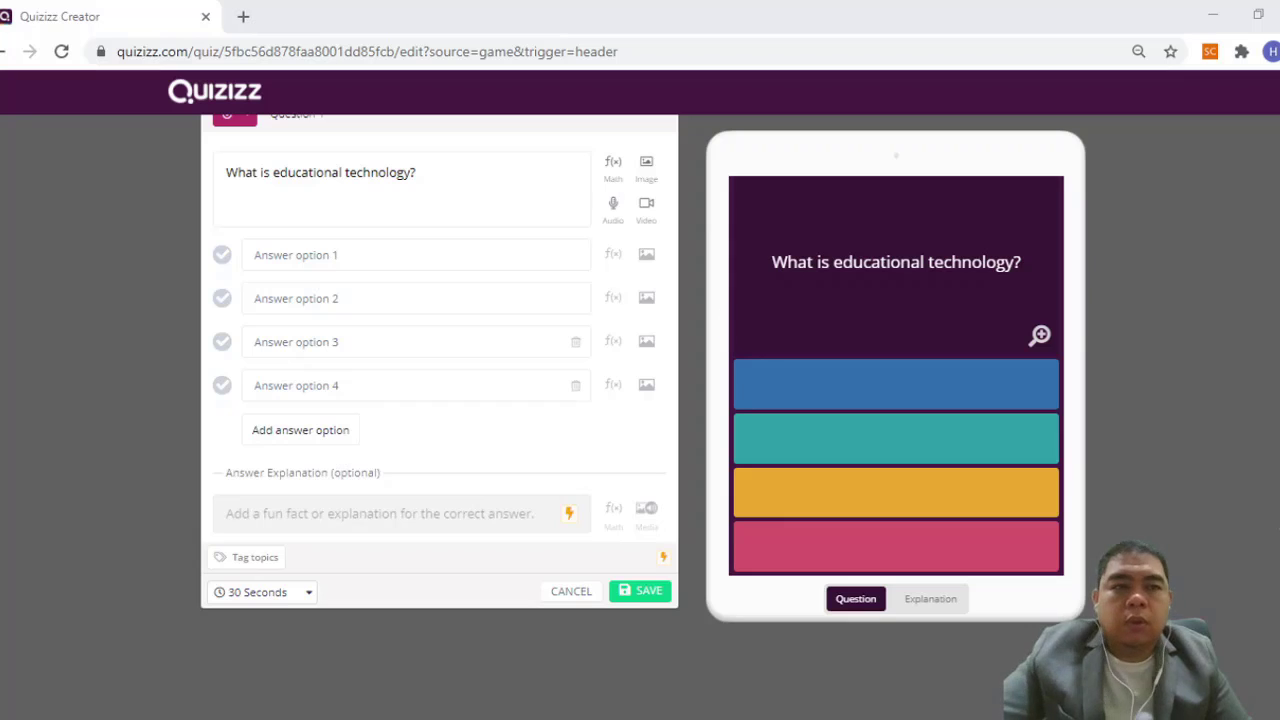
click(395, 255)
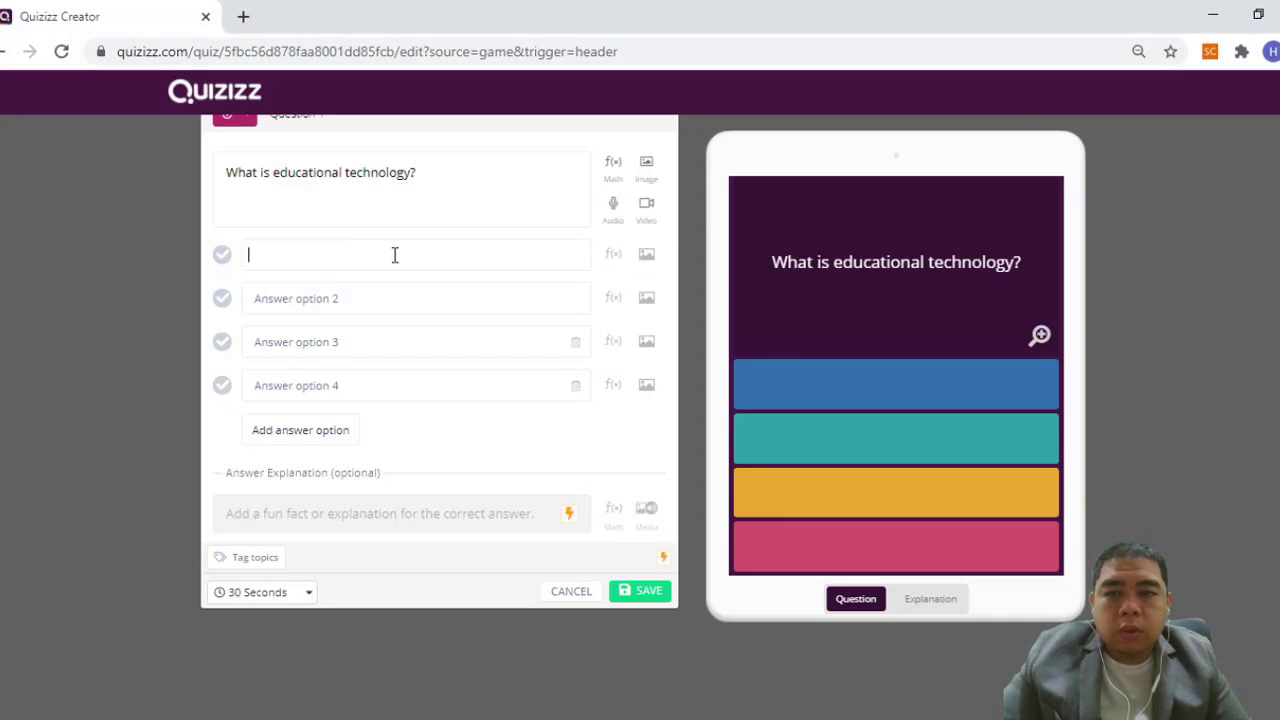
text(Books and resources that teach you how to use computers.)
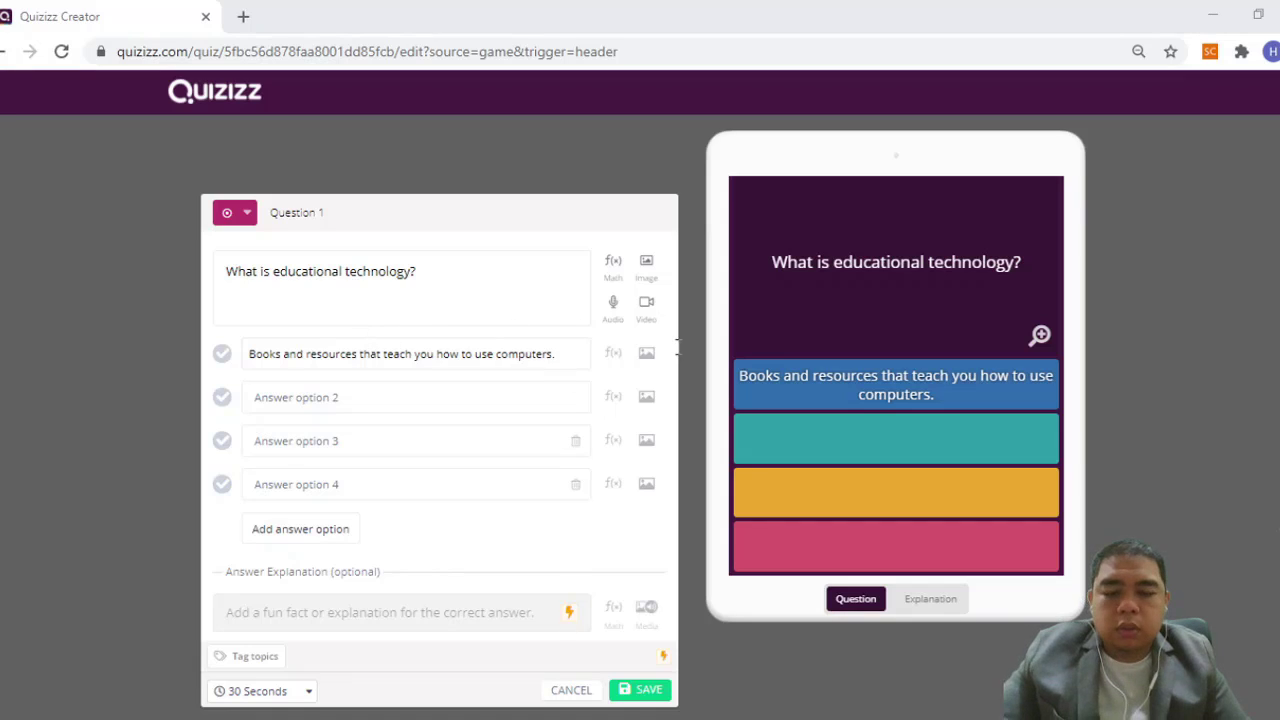
Step: Enter the second answer "Tools teachers use to help them plan their lessons." and the third "Any digital device that aids or enhances student learning."
click(1256, 19)
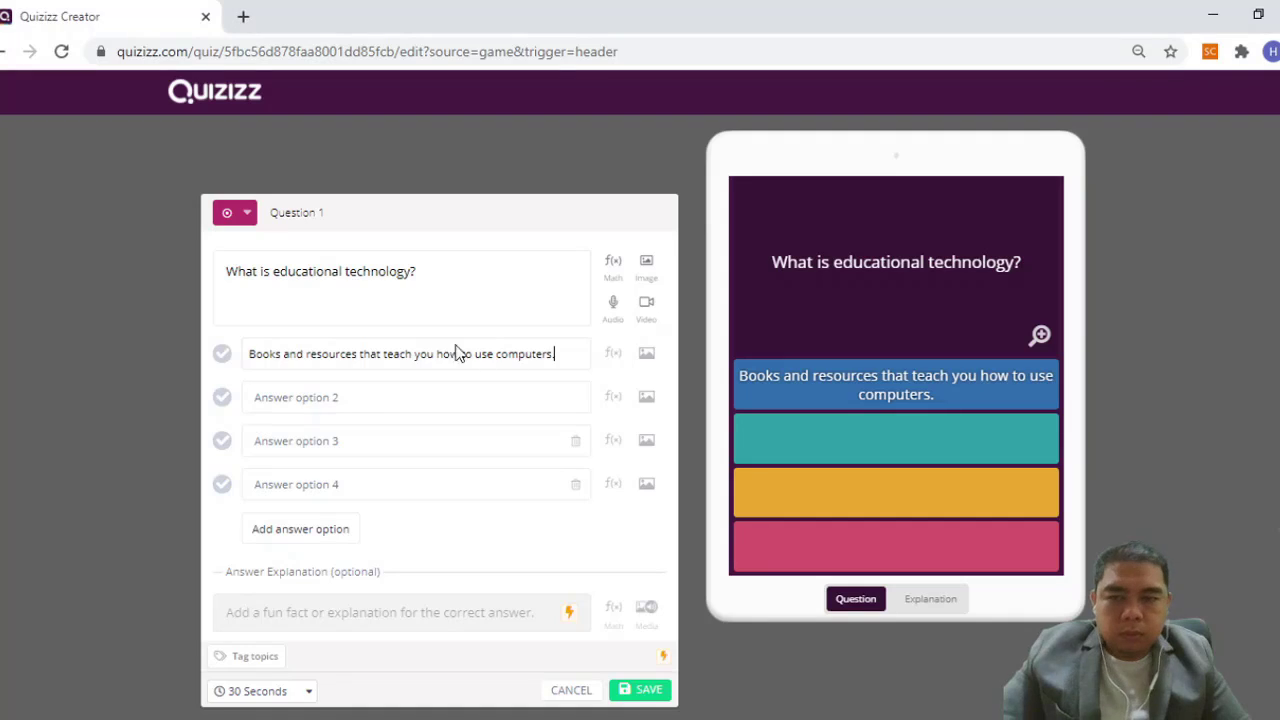
click(364, 399)
text(Tools teachers use to help them plan their lessons.)
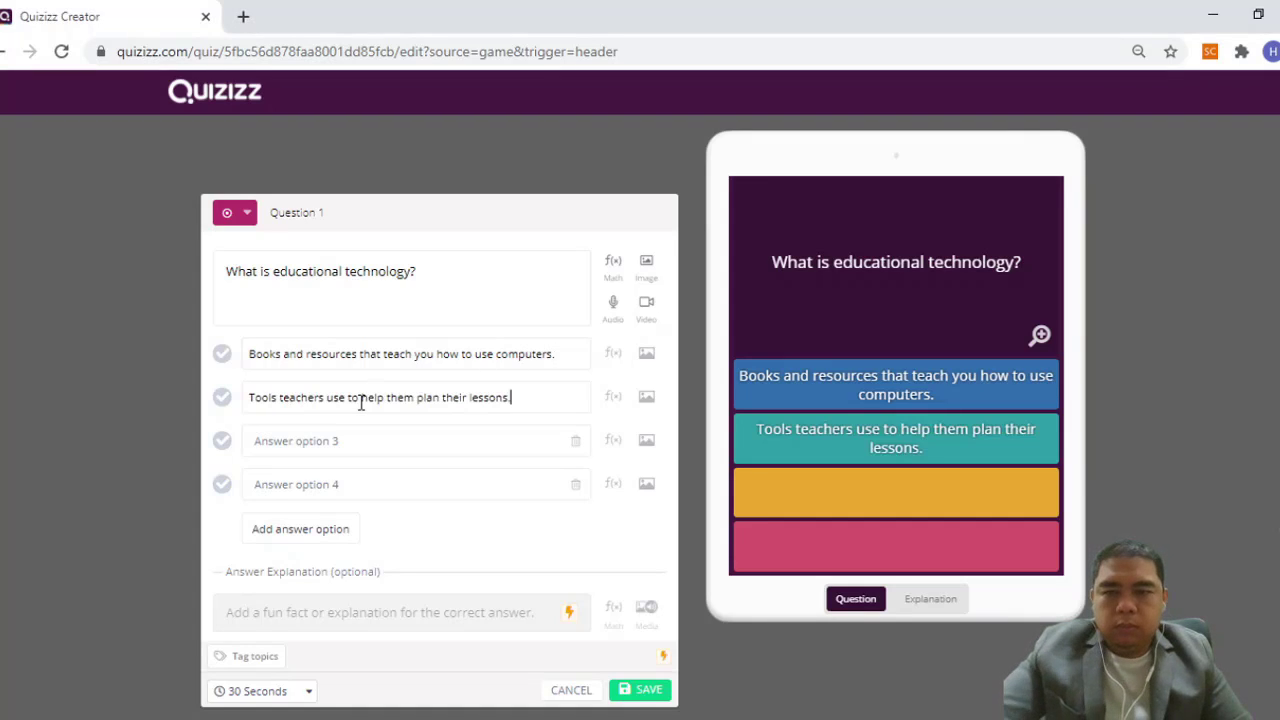
key(alt+Tab)
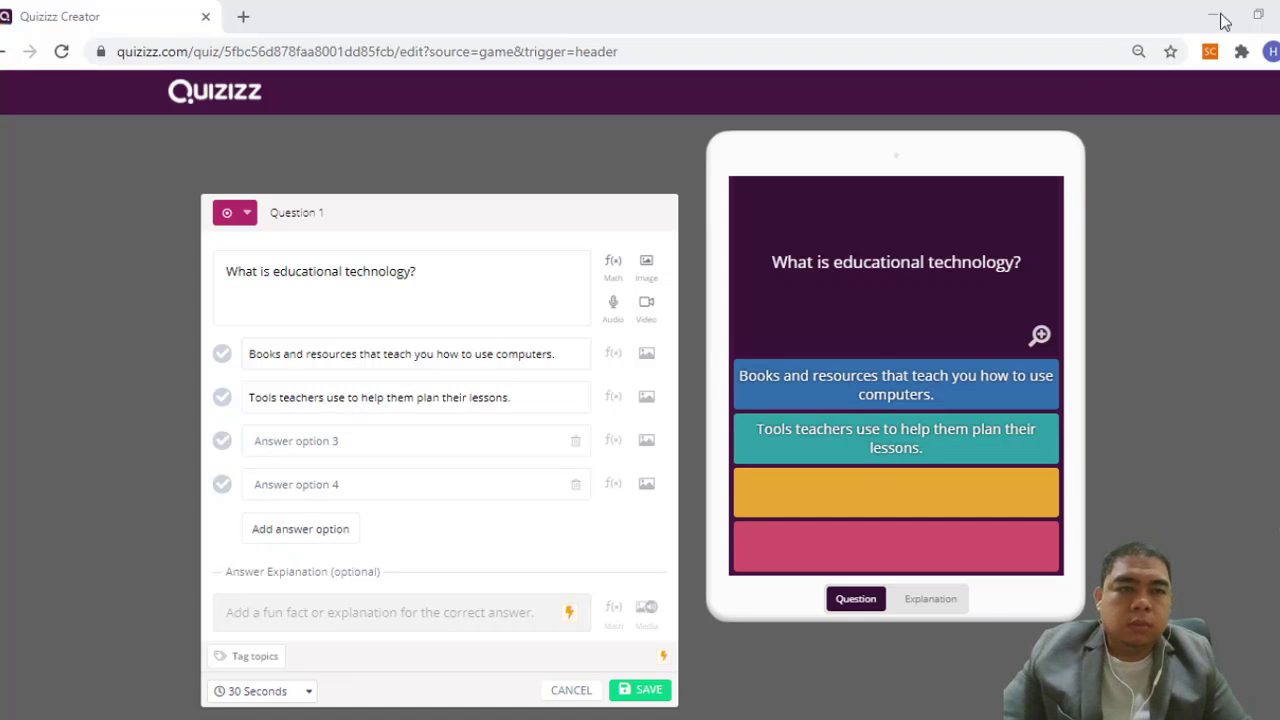
key(alt+Tab)
click(277, 440)
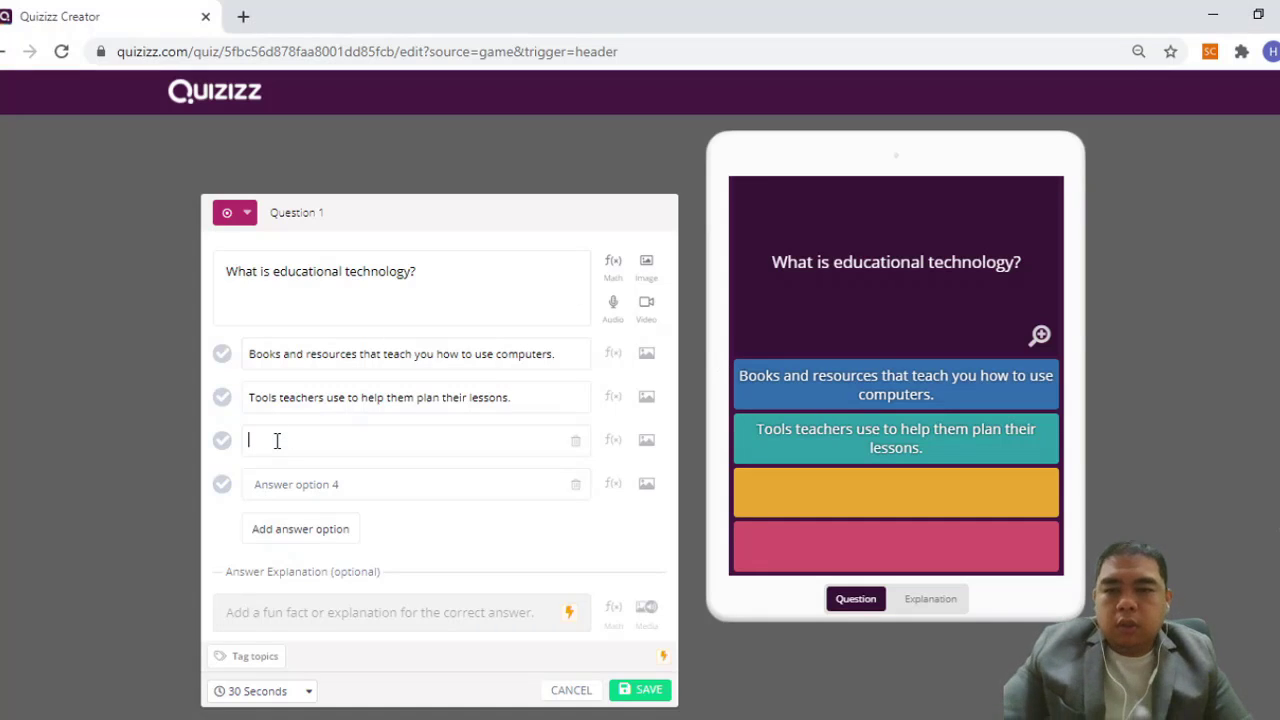
text(Any digital device that aids or enhances student learning.)
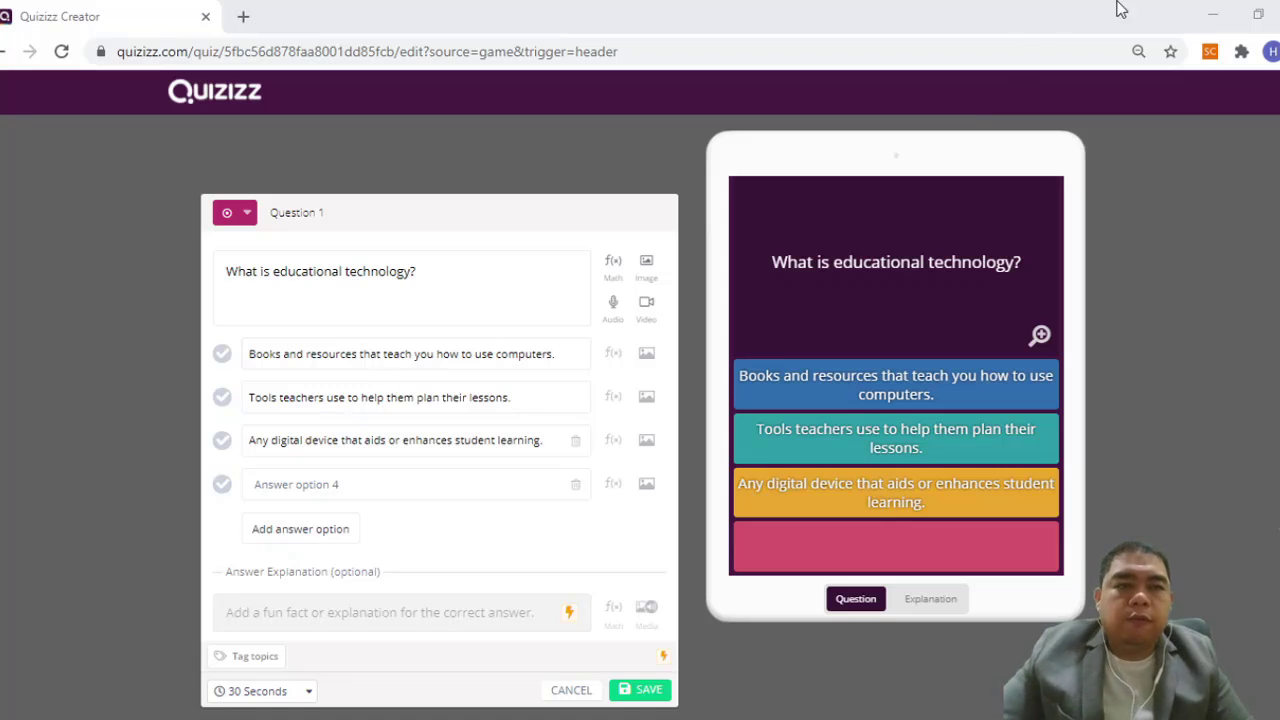
Step: Enter "None of the answers are correct." as the fourth answer option
click(1256, 16)
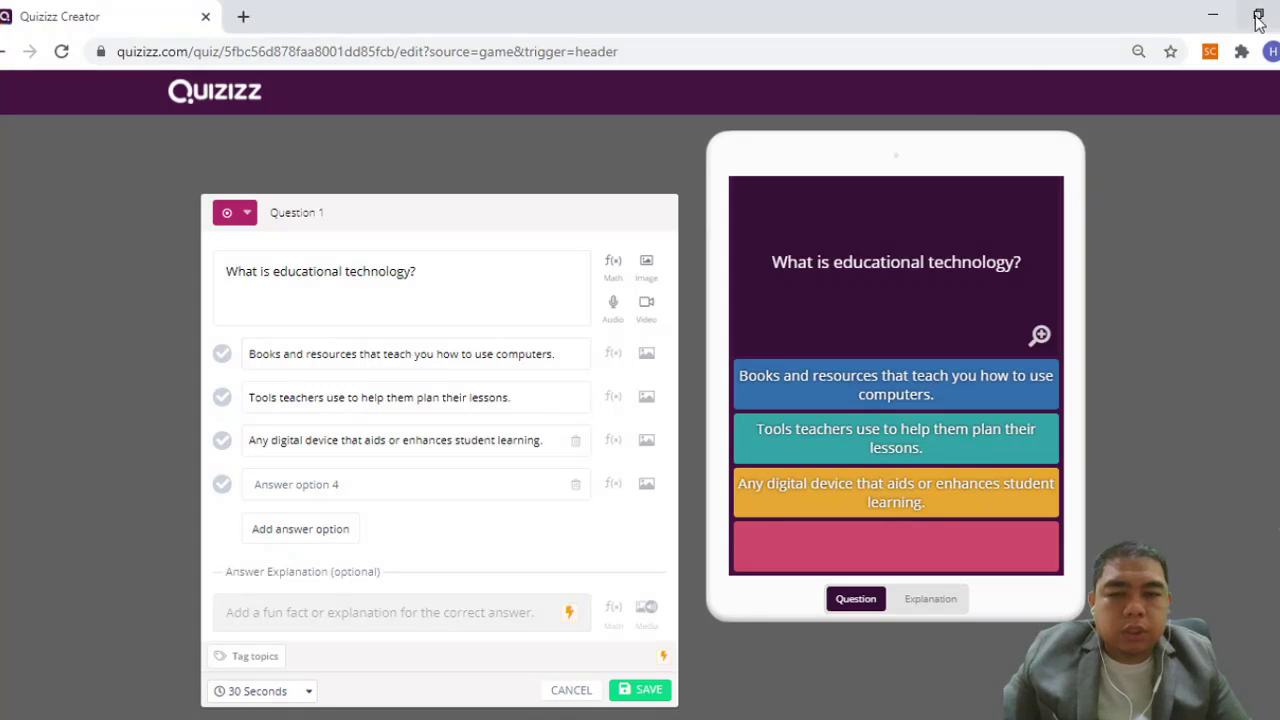
click(279, 482)
key(alt+Tab)
click(279, 482)
text(None of the answers are correct.)
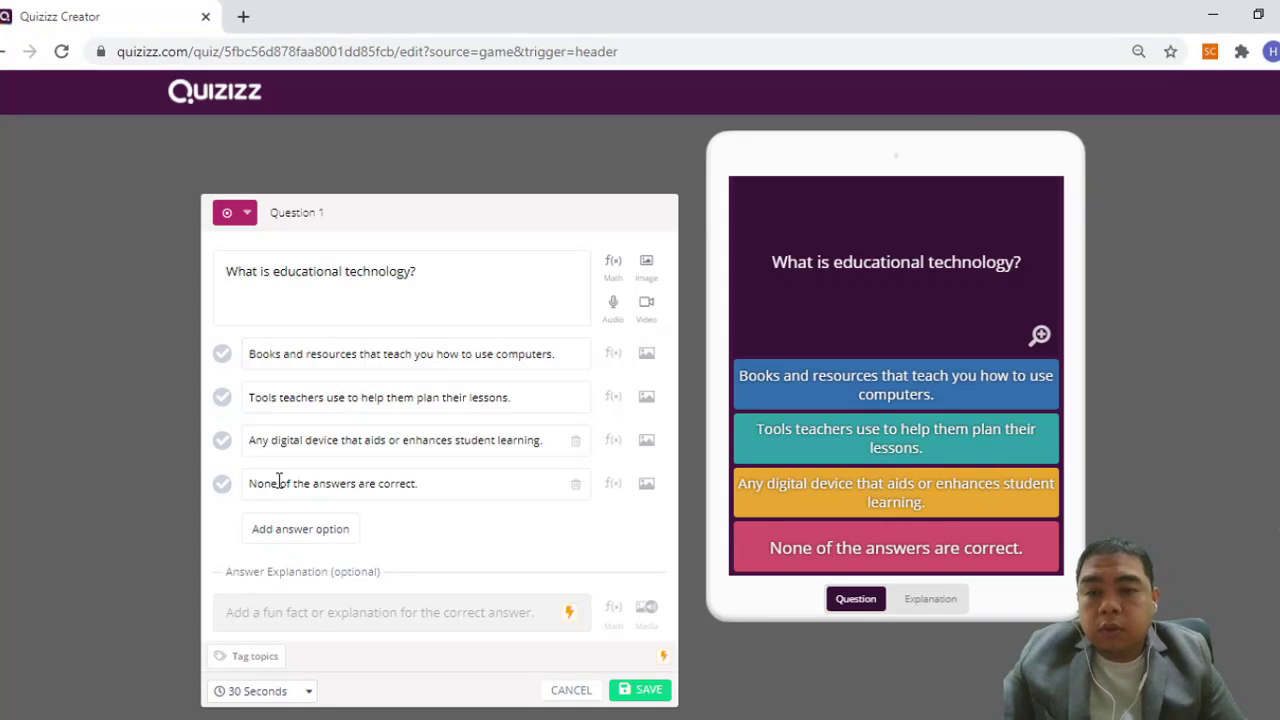
Step: Add a fifth answer option to the question and delete it again
scroll(383, 436, down, 2)
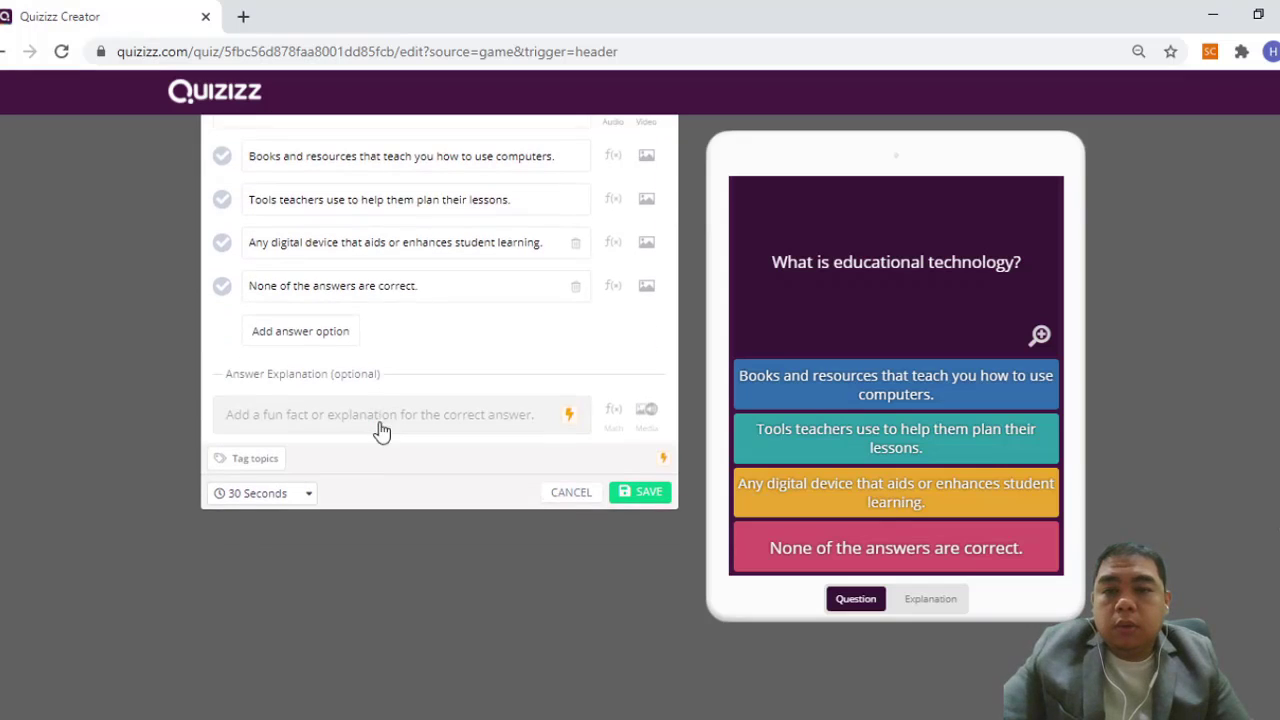
click(304, 331)
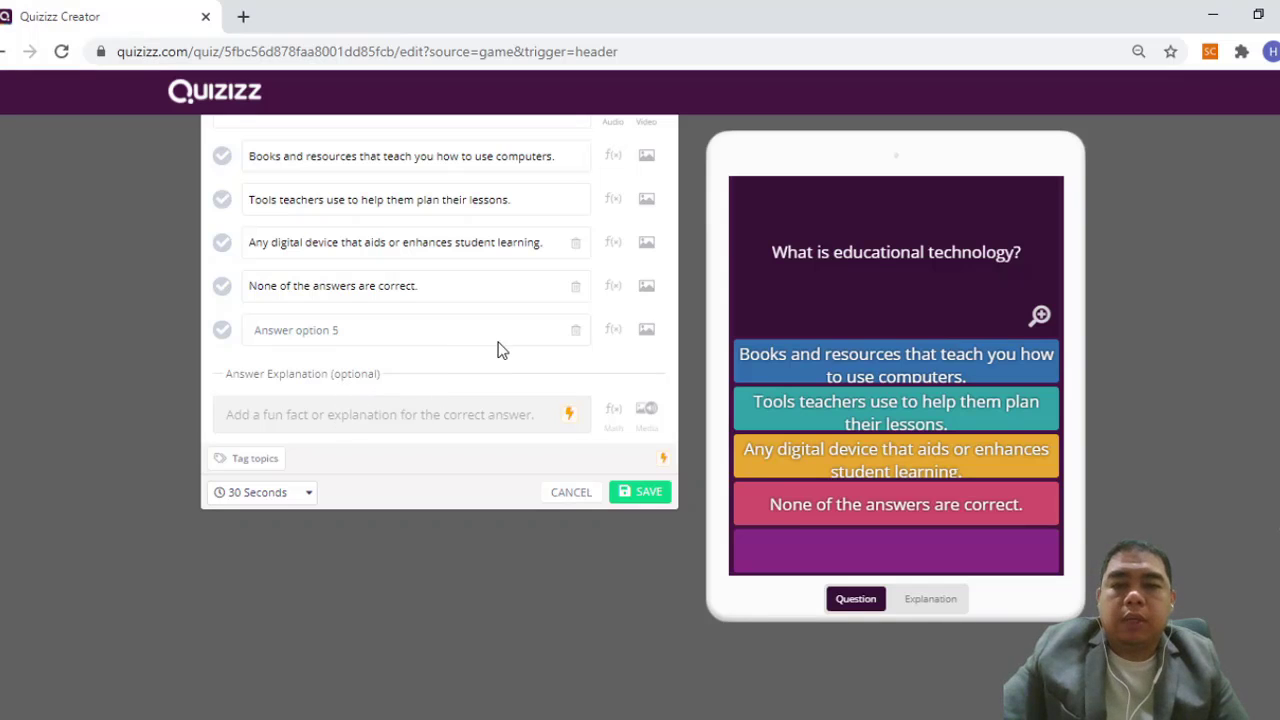
click(576, 330)
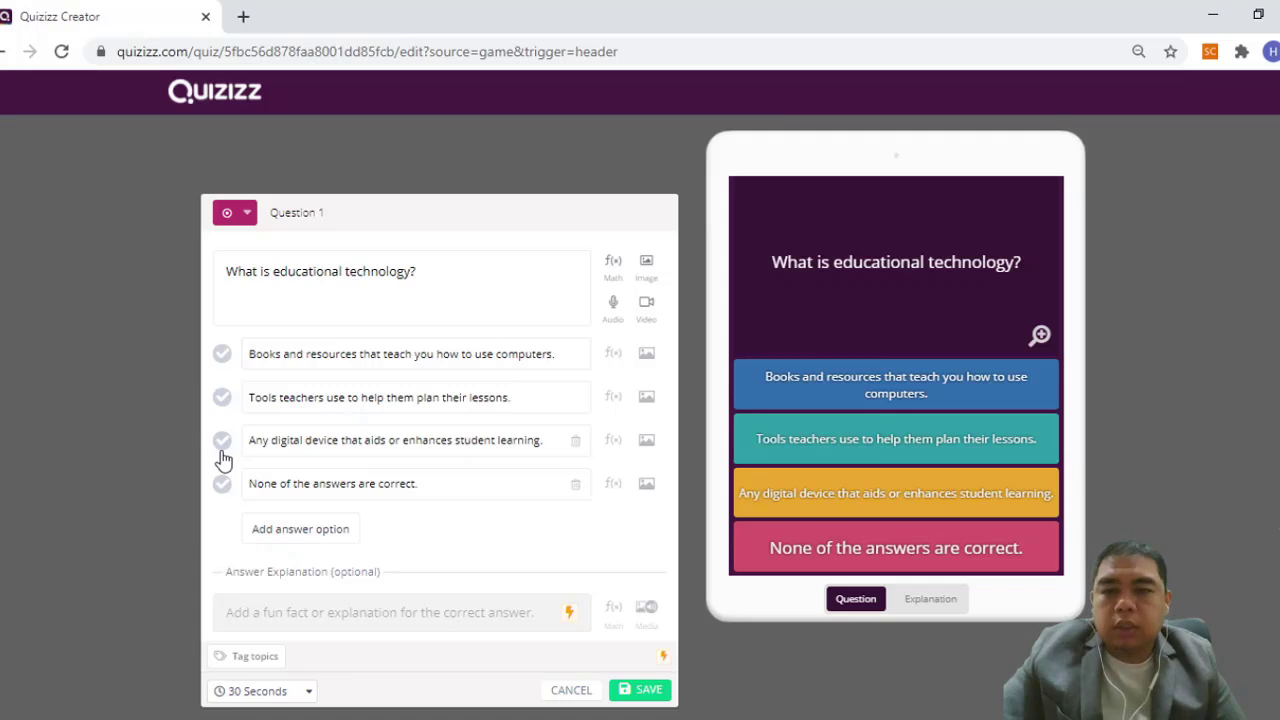
Step: Mark "Tools teachers use to help them plan their lessons." as the correct answer
click(221, 400)
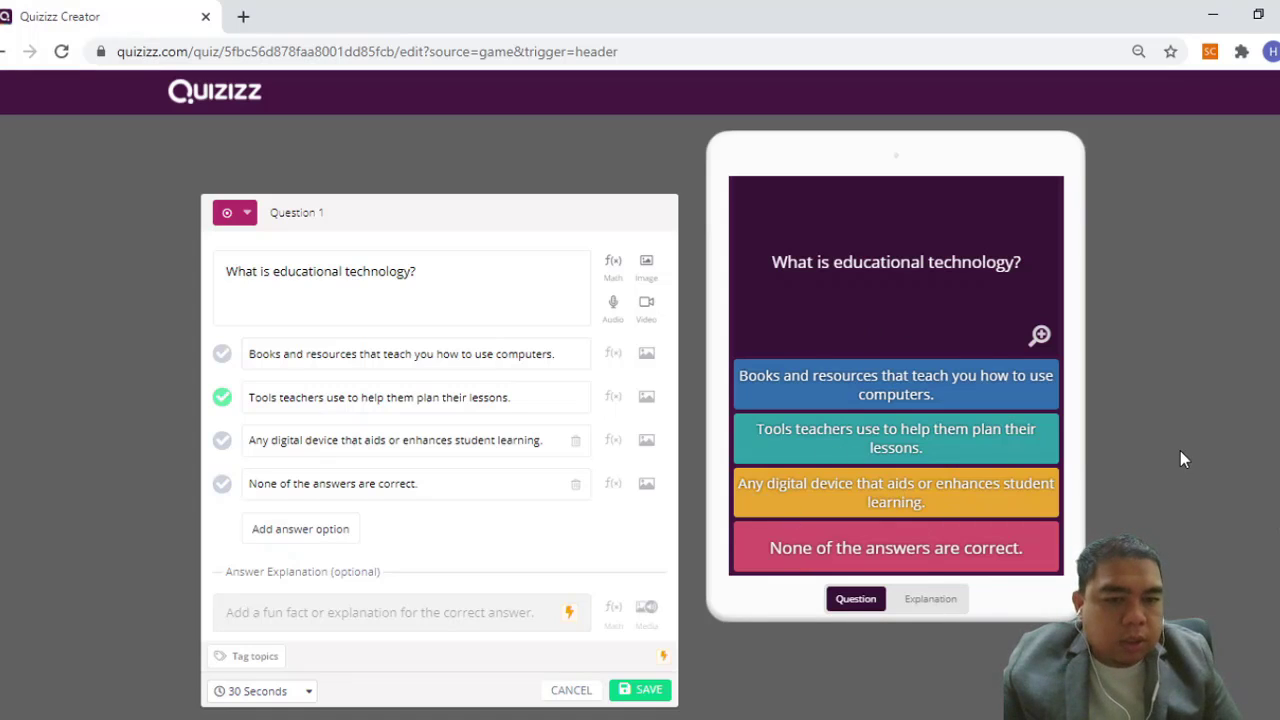
scroll(1180, 450, down, 1)
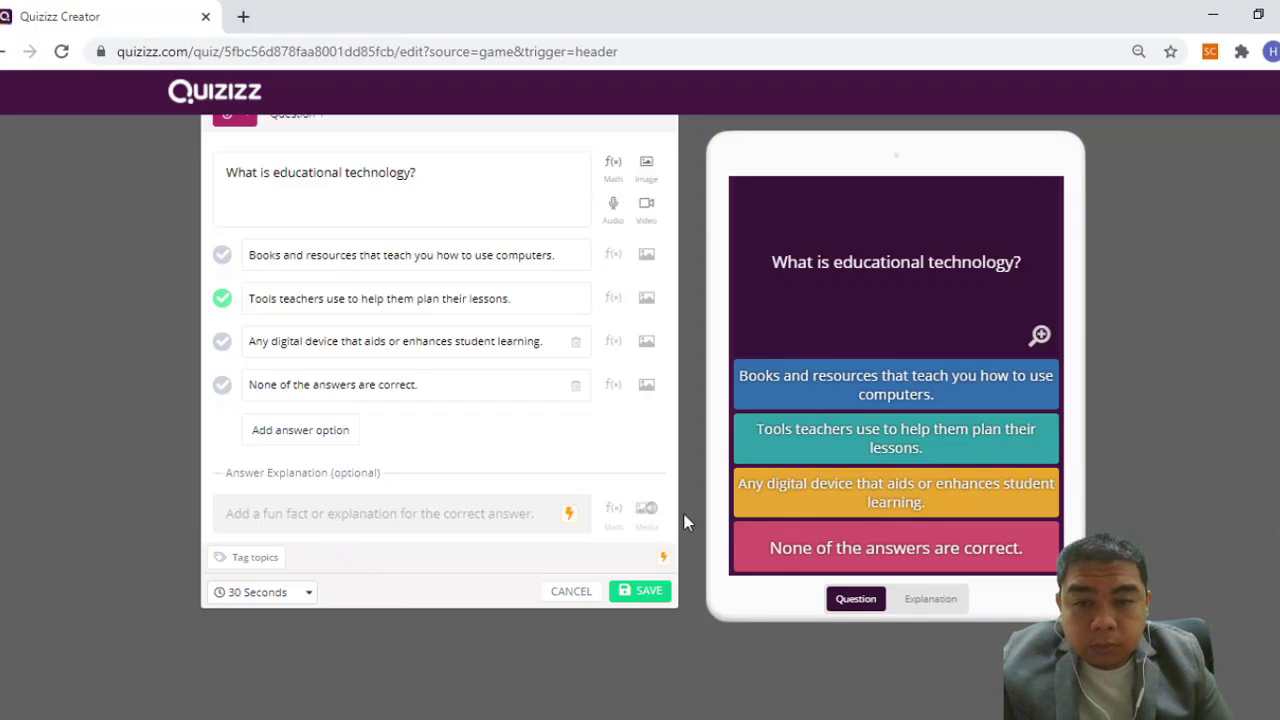
Step: Try to add an answer explanation and topic tags to the question, declining the upgrade offer each time
click(345, 516)
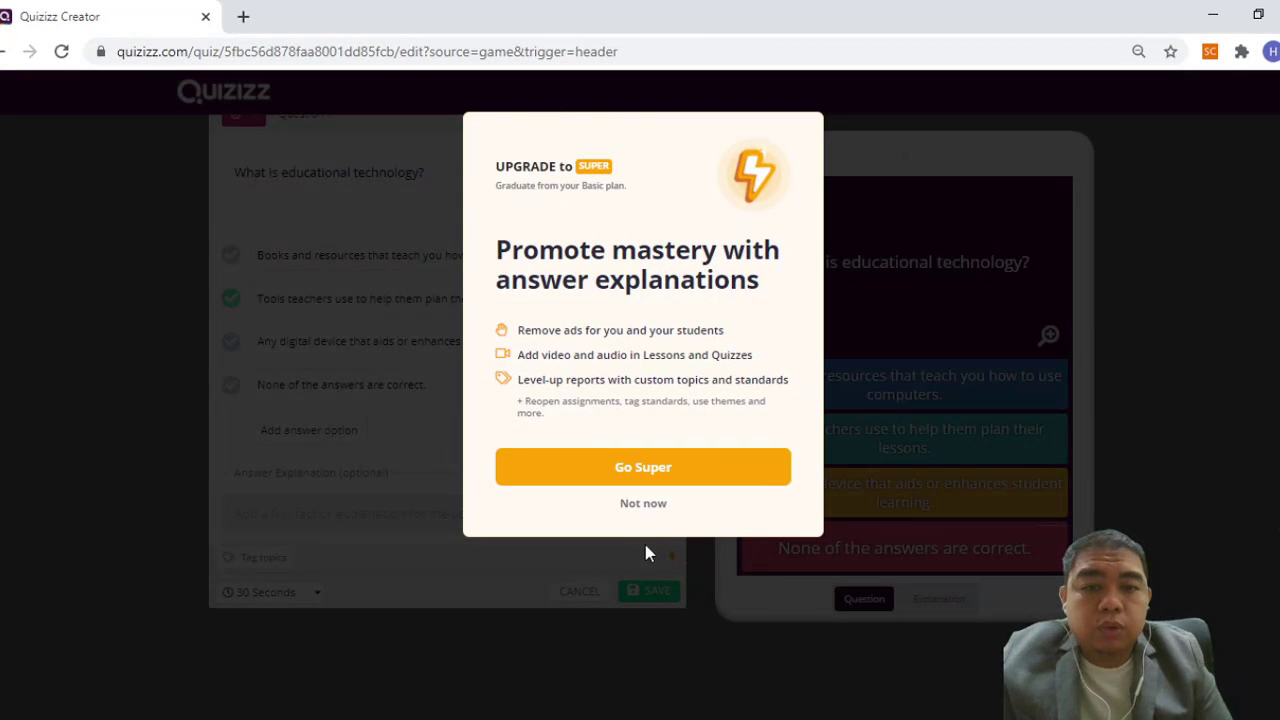
click(641, 504)
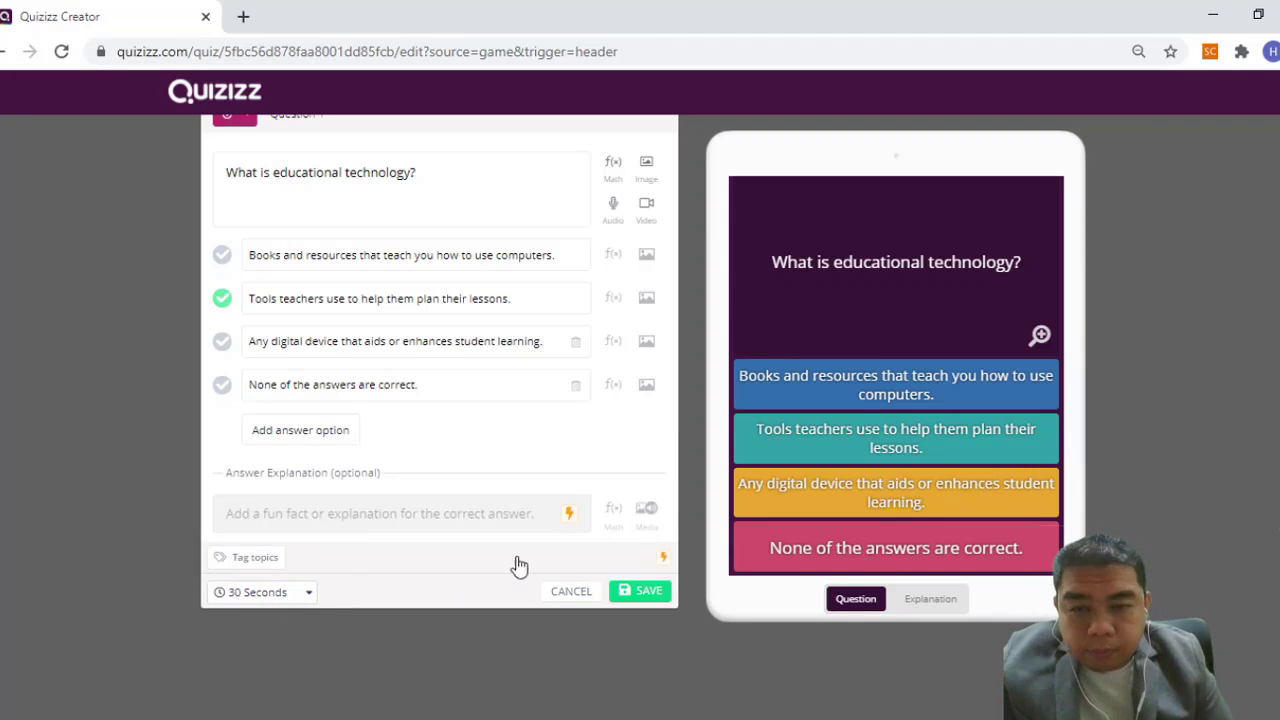
click(311, 562)
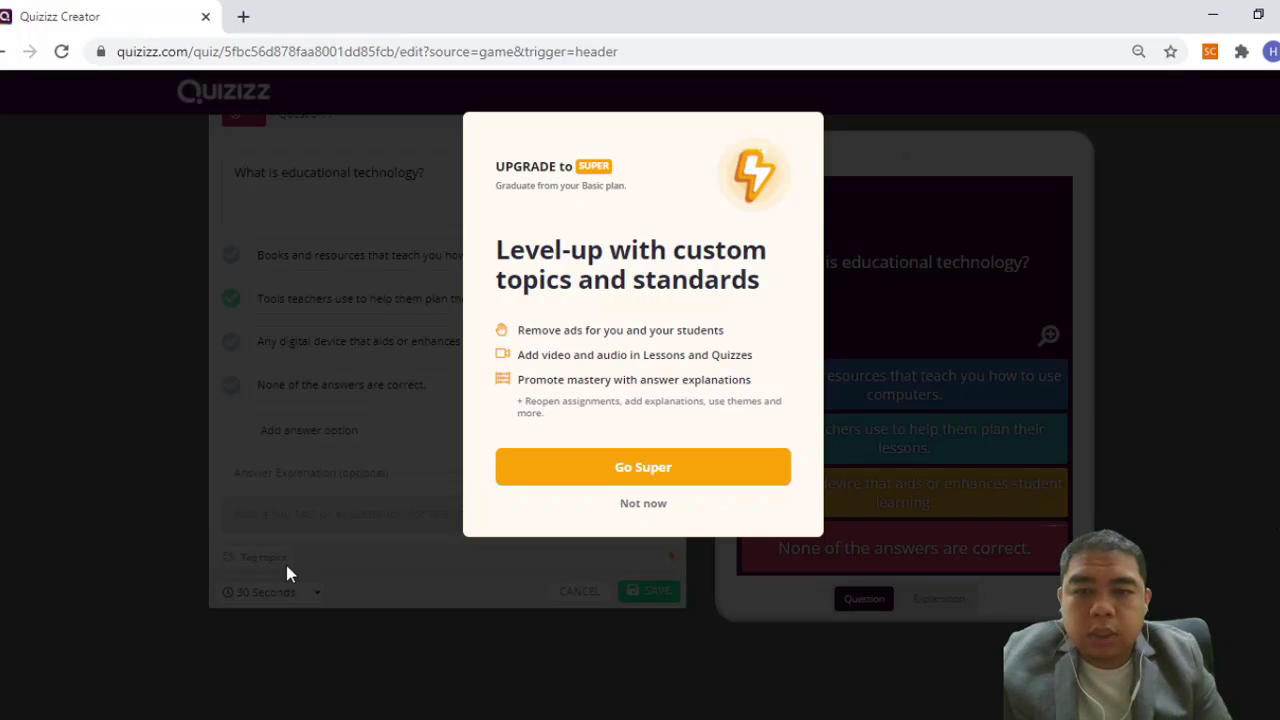
click(652, 510)
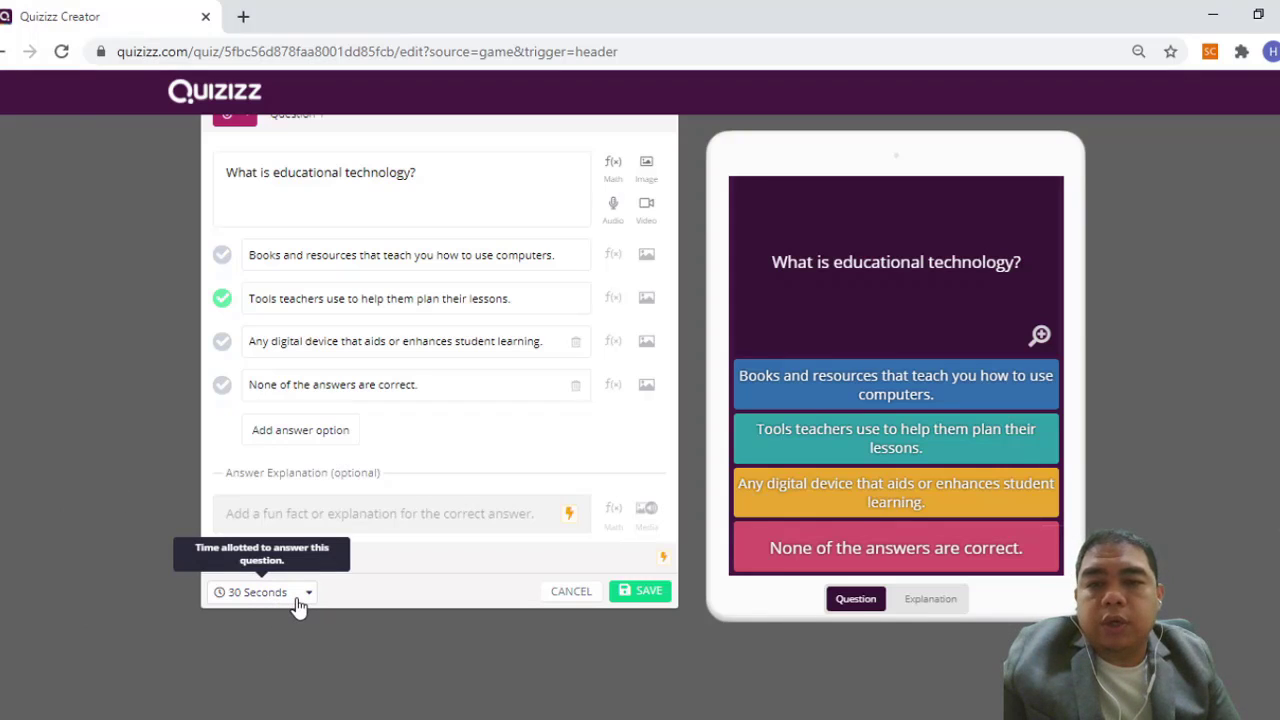
Step: Set the time limit of question 1 to 10 seconds
click(298, 596)
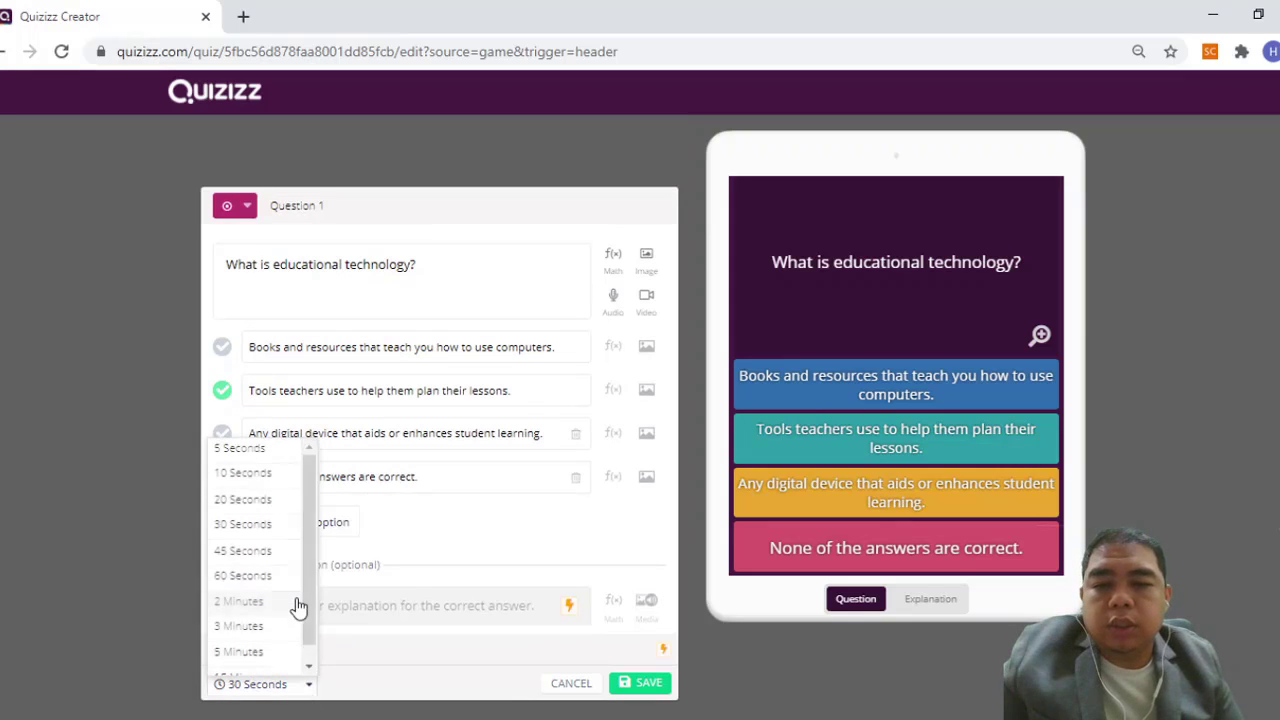
click(268, 475)
scroll(80, 570, down, 2)
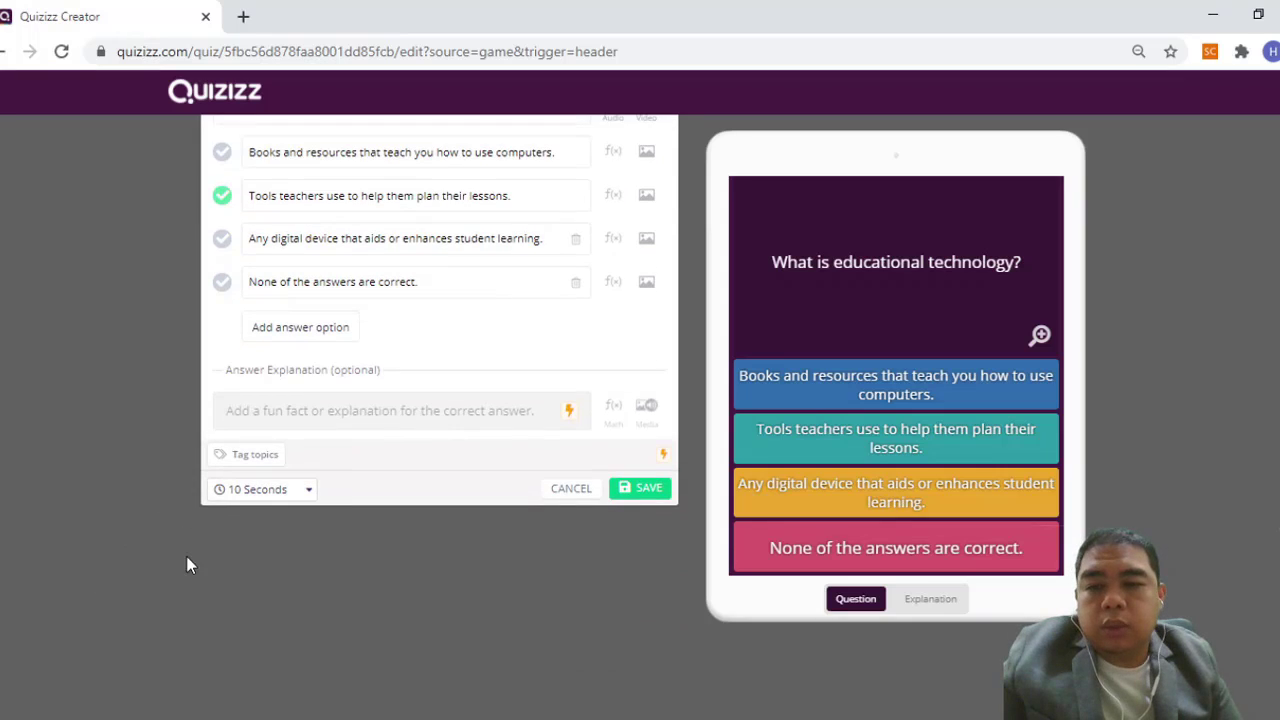
Step: Set the time limit of question 1 to 20 seconds and save the question
click(309, 492)
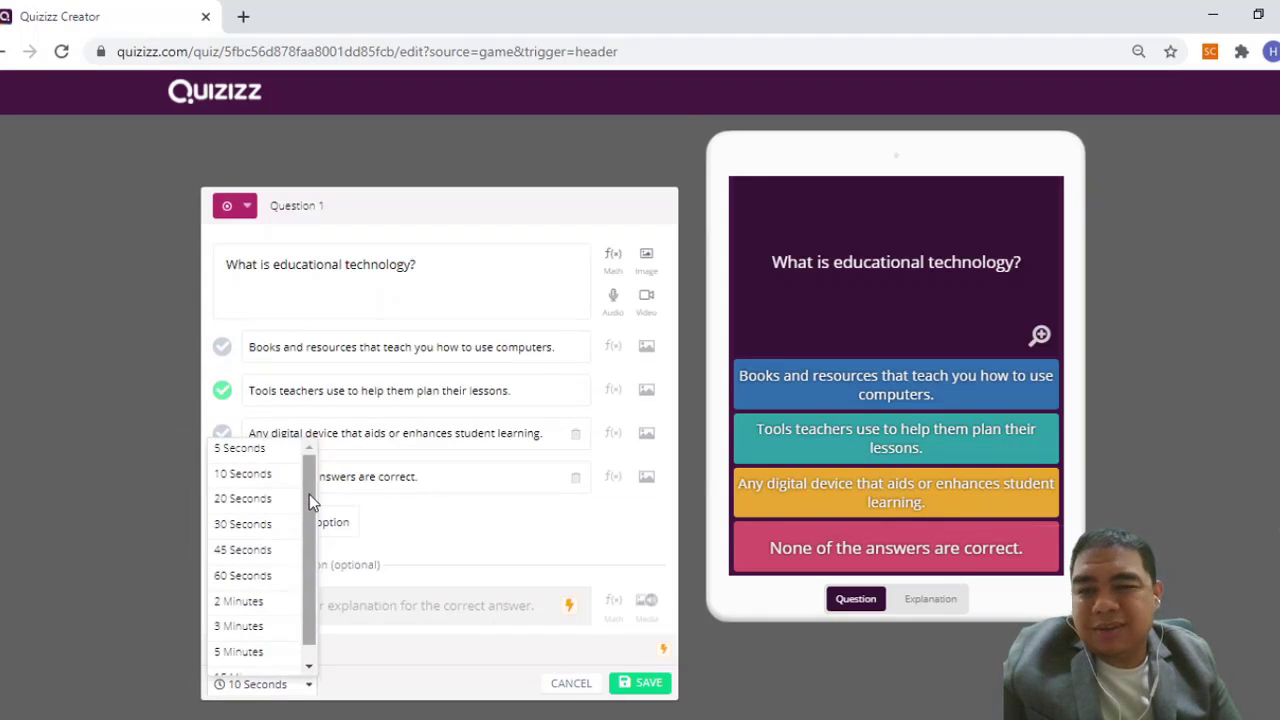
click(250, 499)
scroll(45, 585, down, 2)
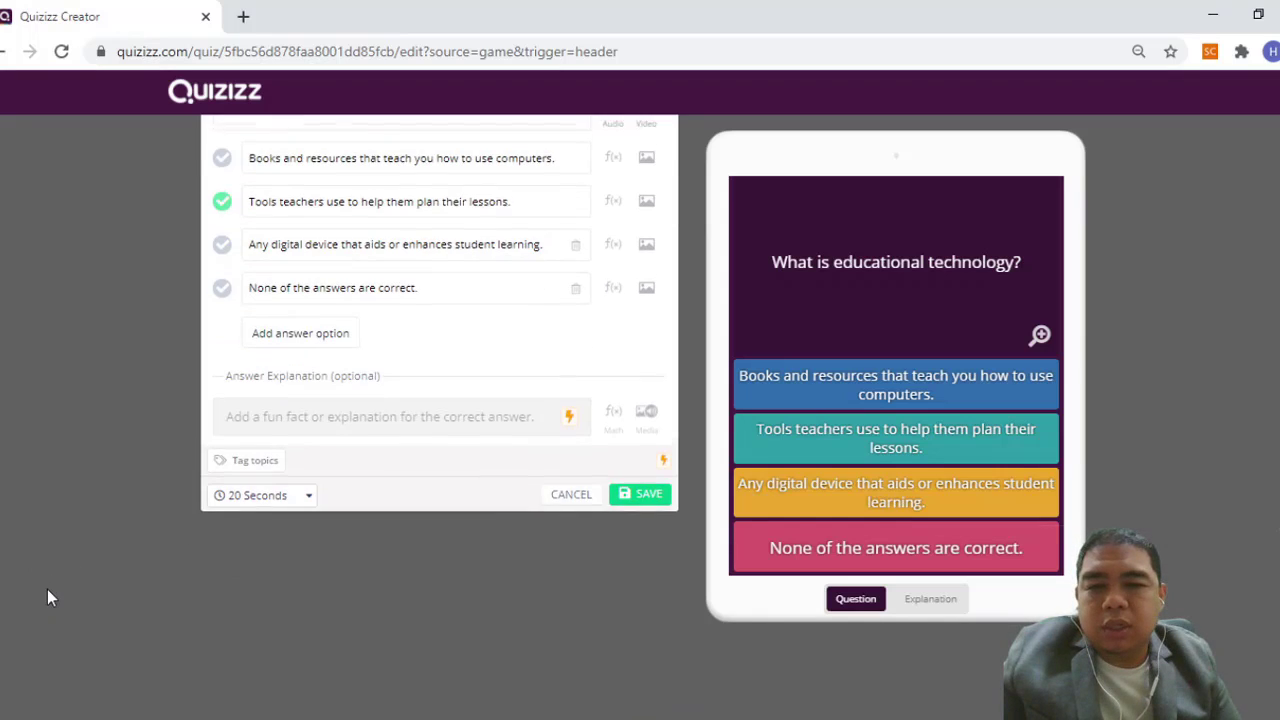
scroll(47, 589, up, 2)
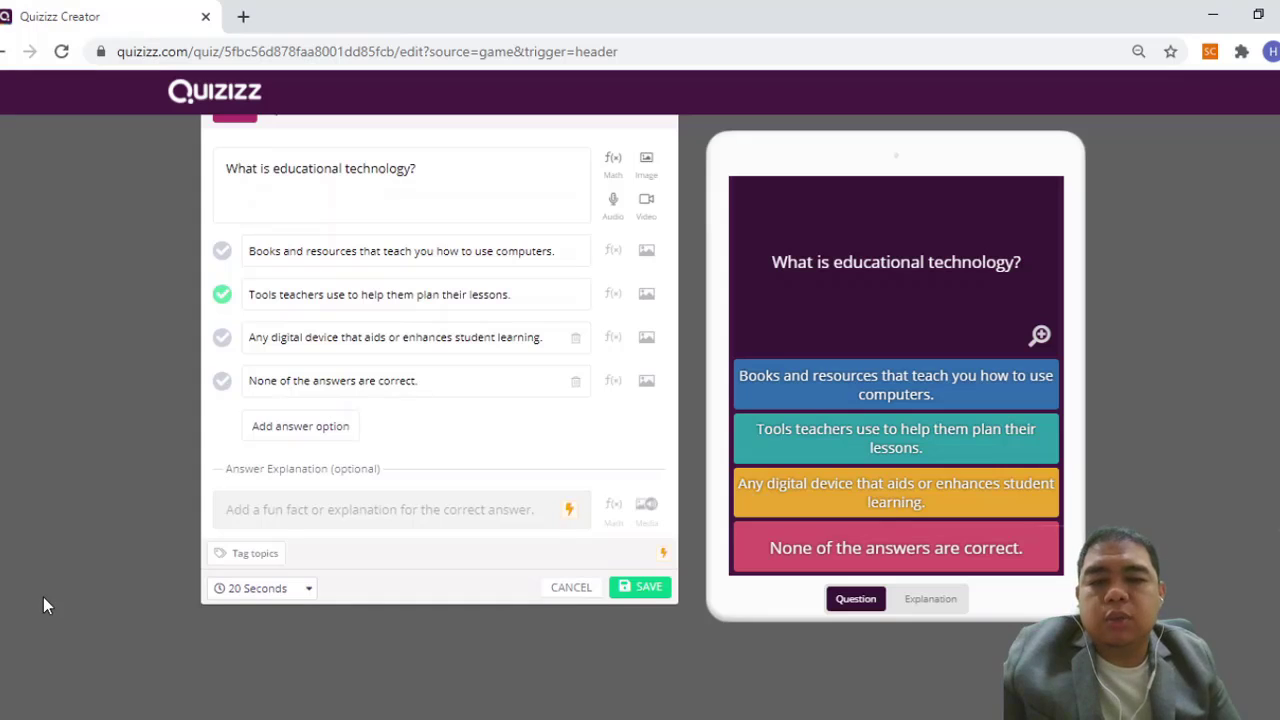
click(650, 589)
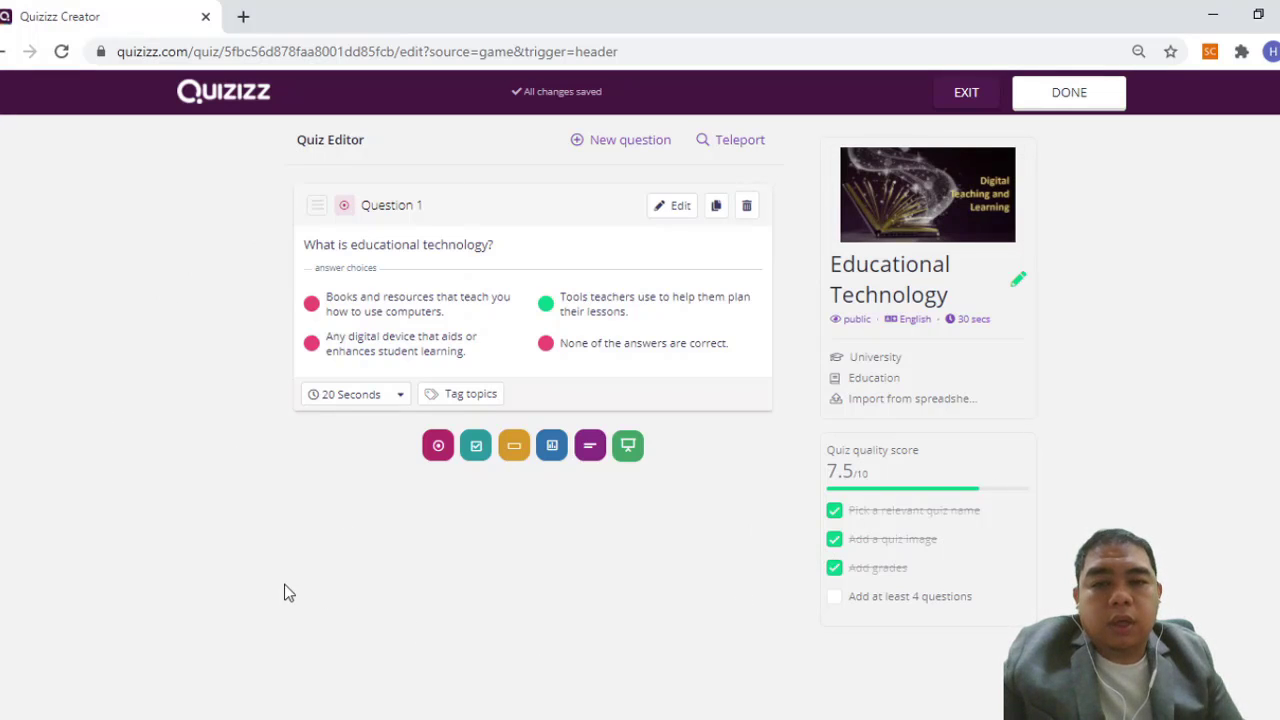
Step: Add a checkbox question reading "Mobile learning is about completing missed work online while on a trip or absent from school."
click(477, 448)
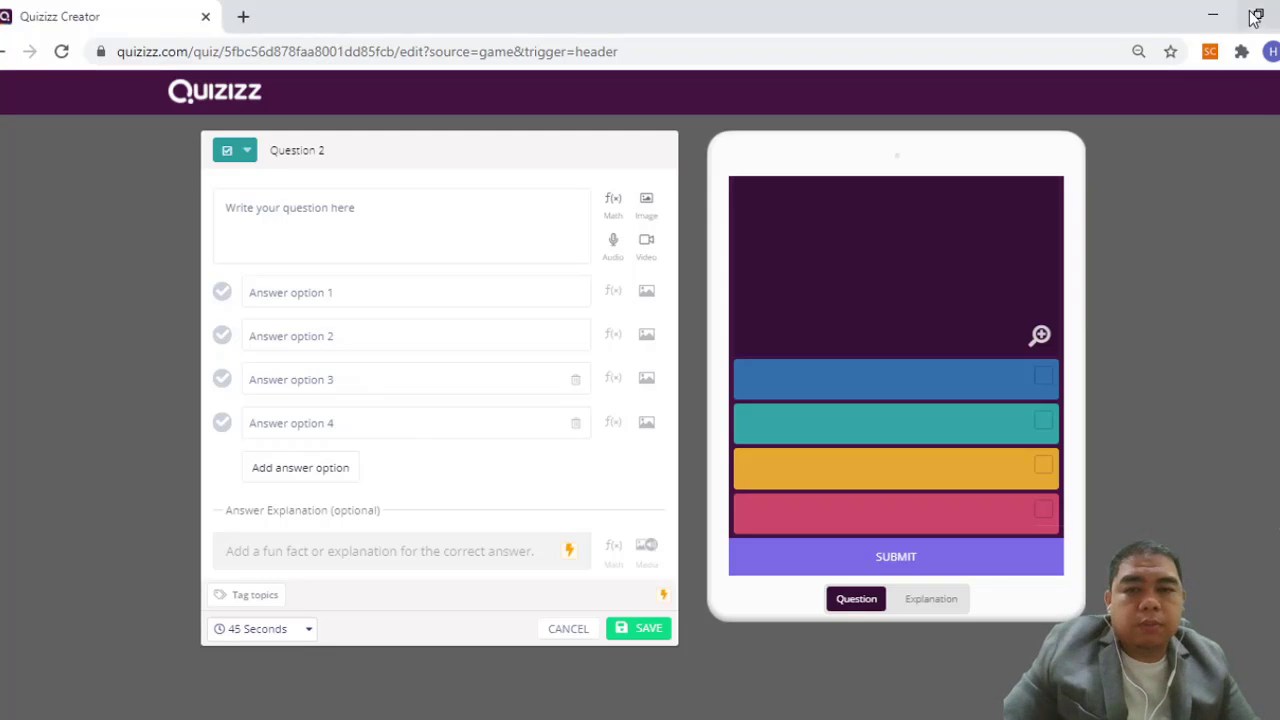
click(264, 214)
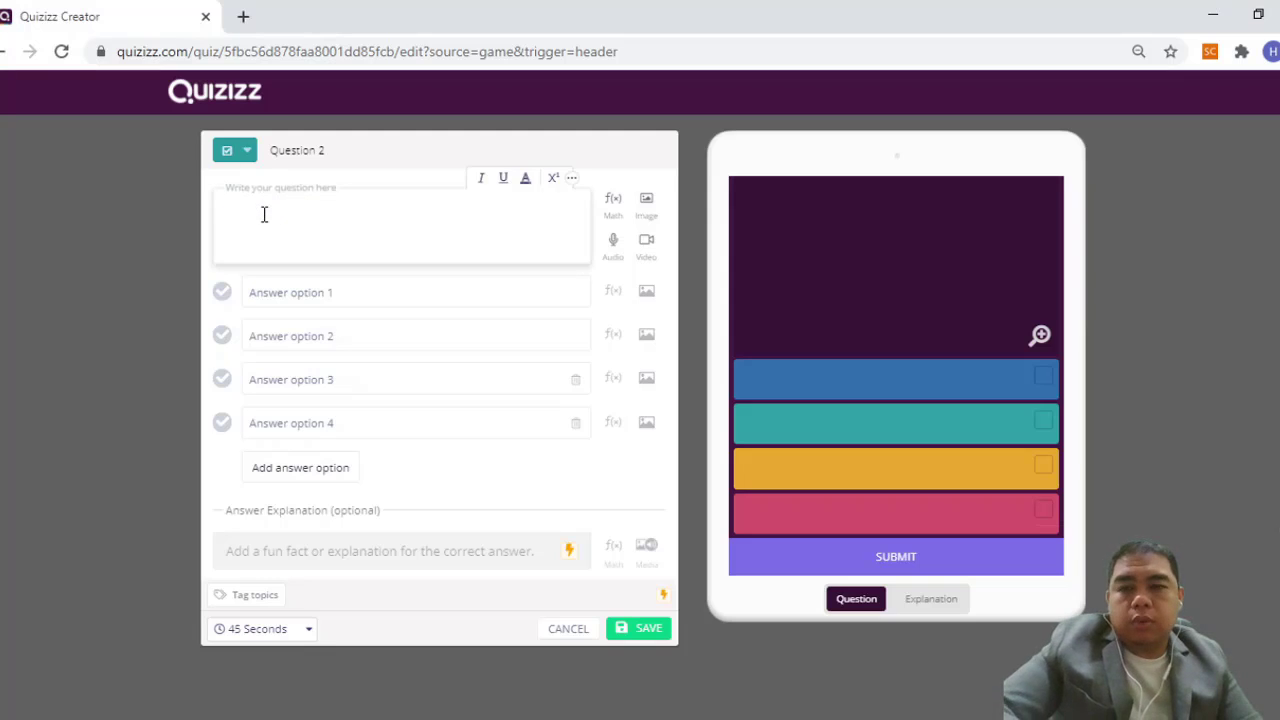
text(Mobile learning is about completing missed work online while on a trip or absent from school.)
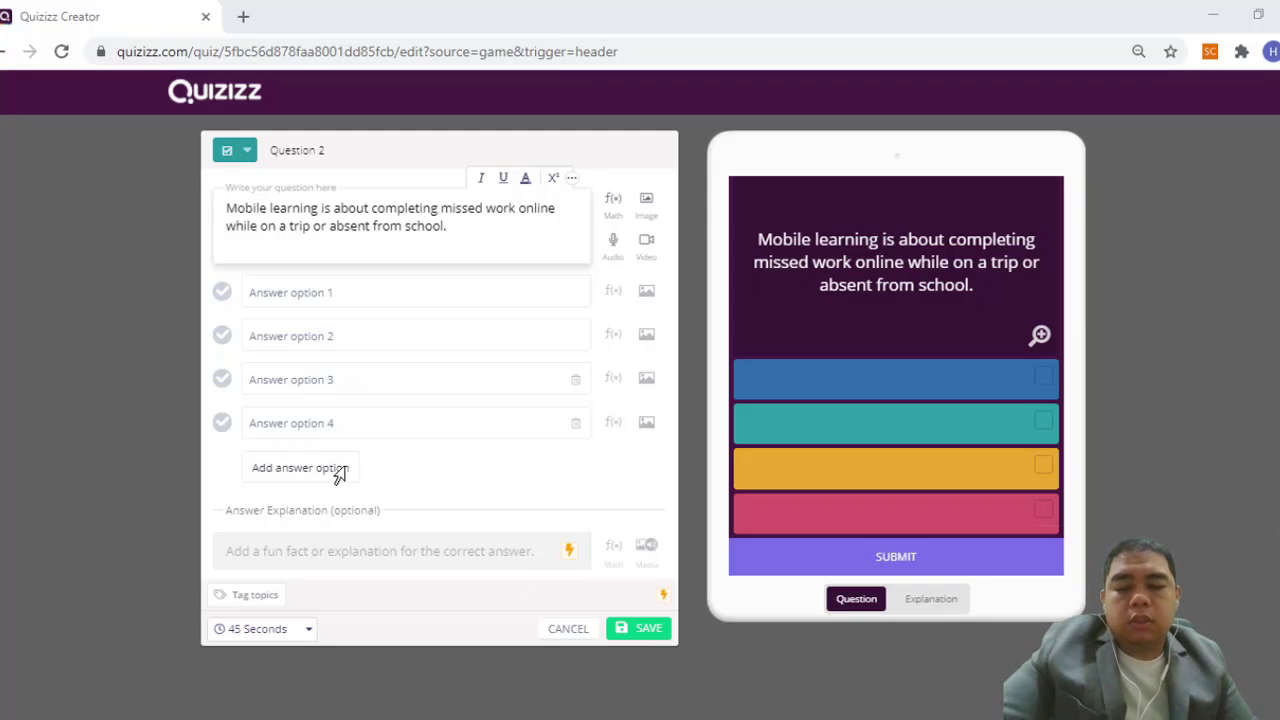
click(1257, 18)
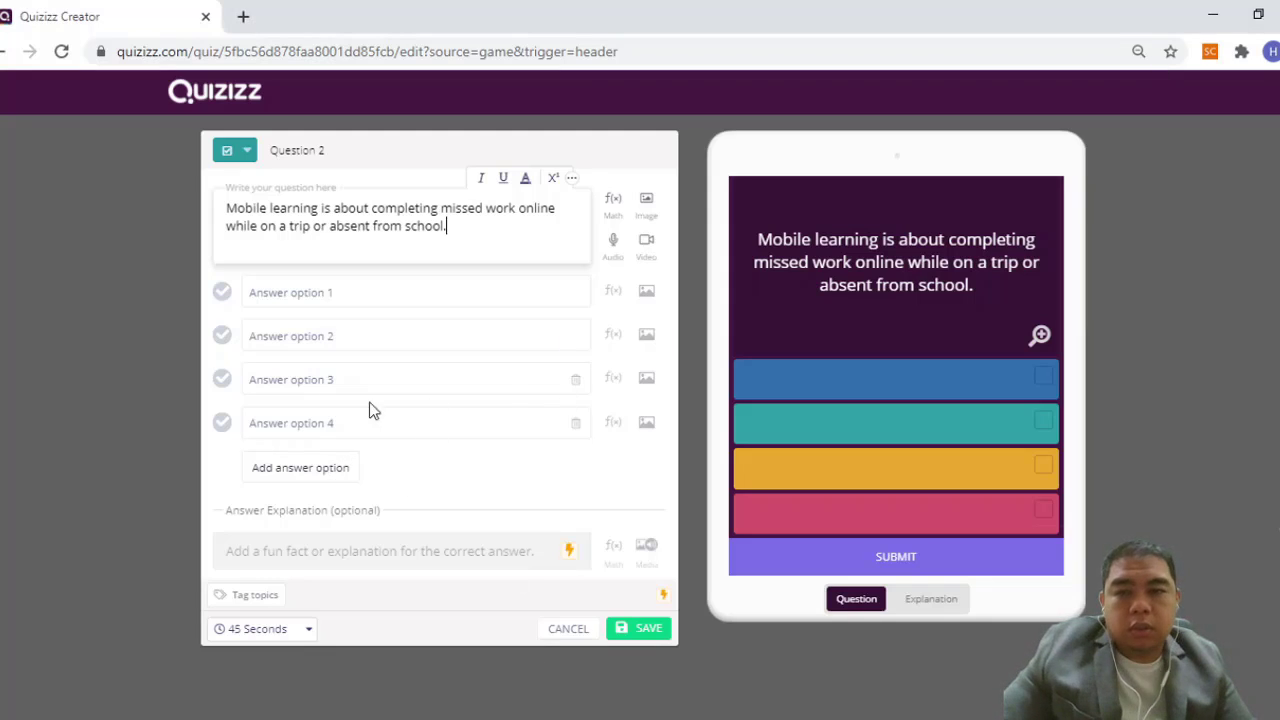
Step: Enter "True" as the first answer option and "False" as the second
click(273, 292)
text(True)
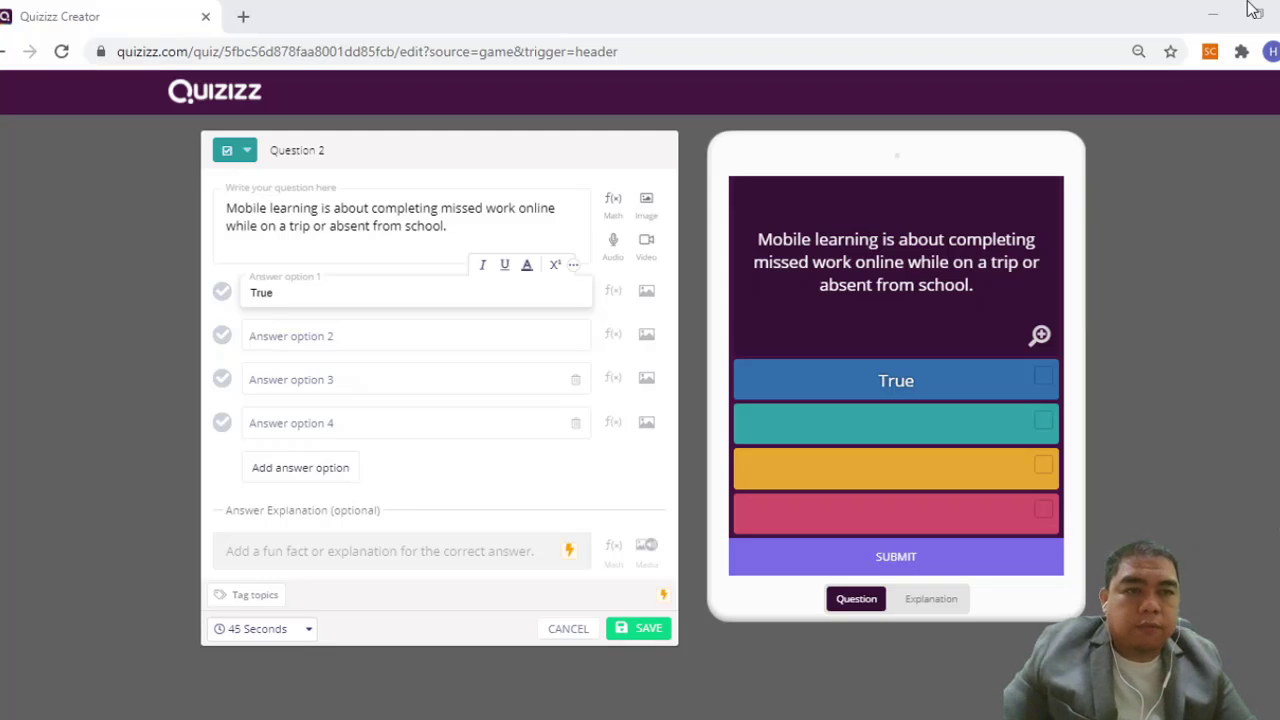
click(251, 340)
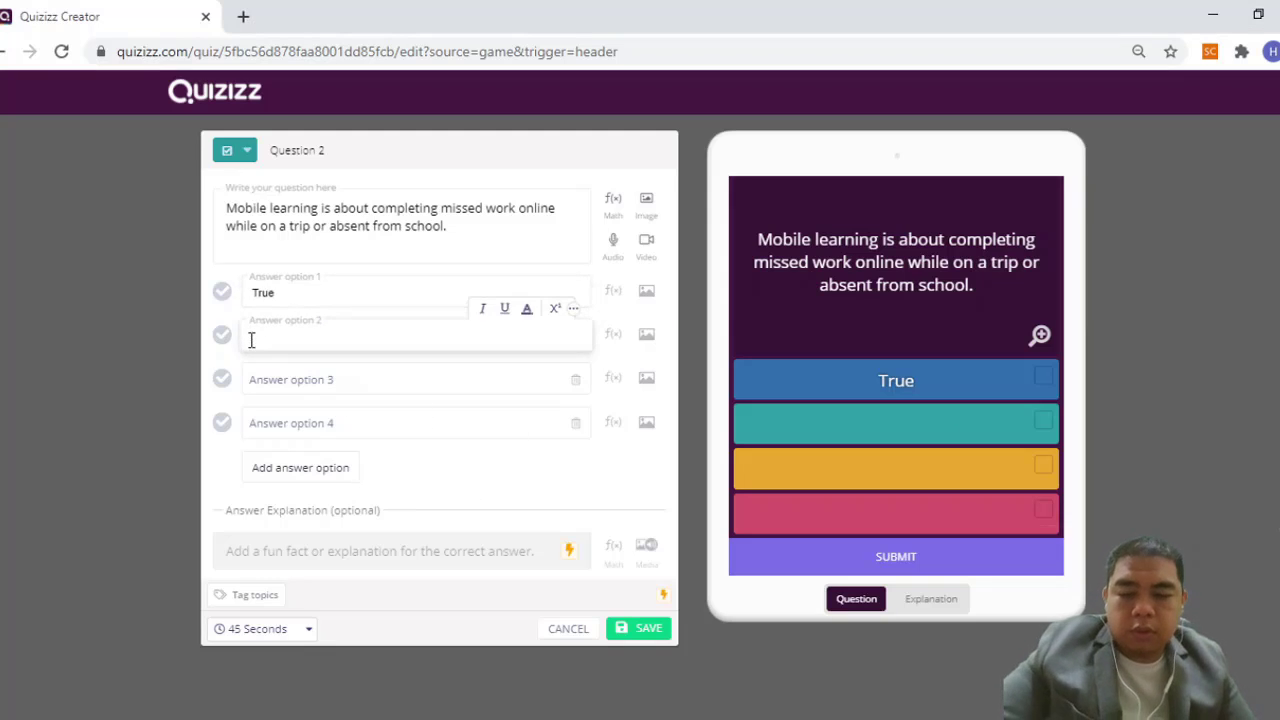
text(False)
click(71, 378)
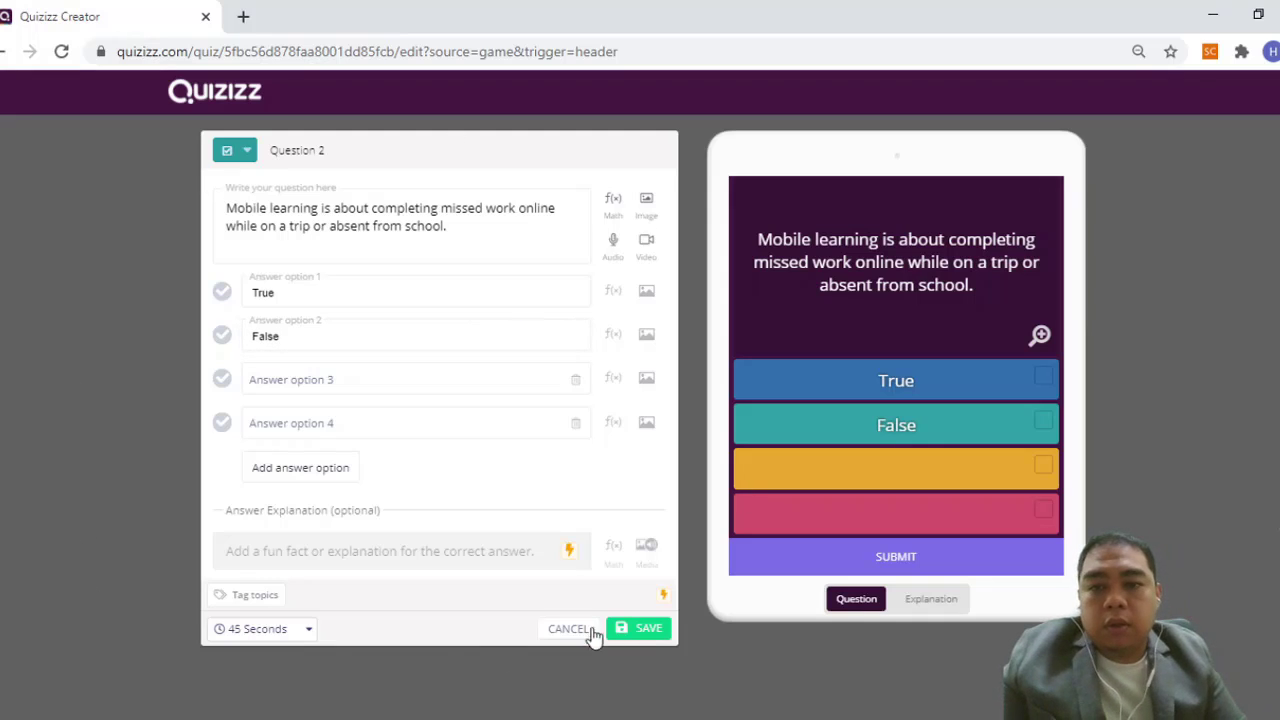
Step: Delete the two empty answer options and set the time limit of question 2 to 10 seconds
click(575, 384)
click(575, 384)
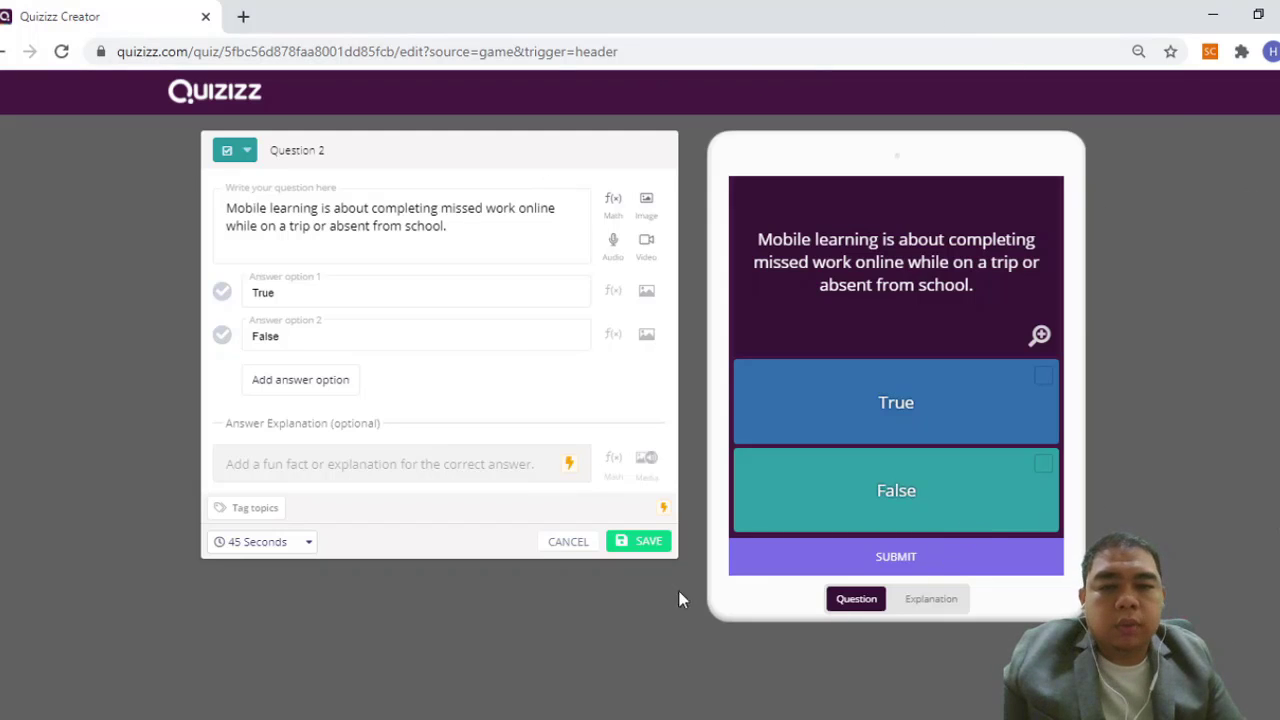
click(307, 551)
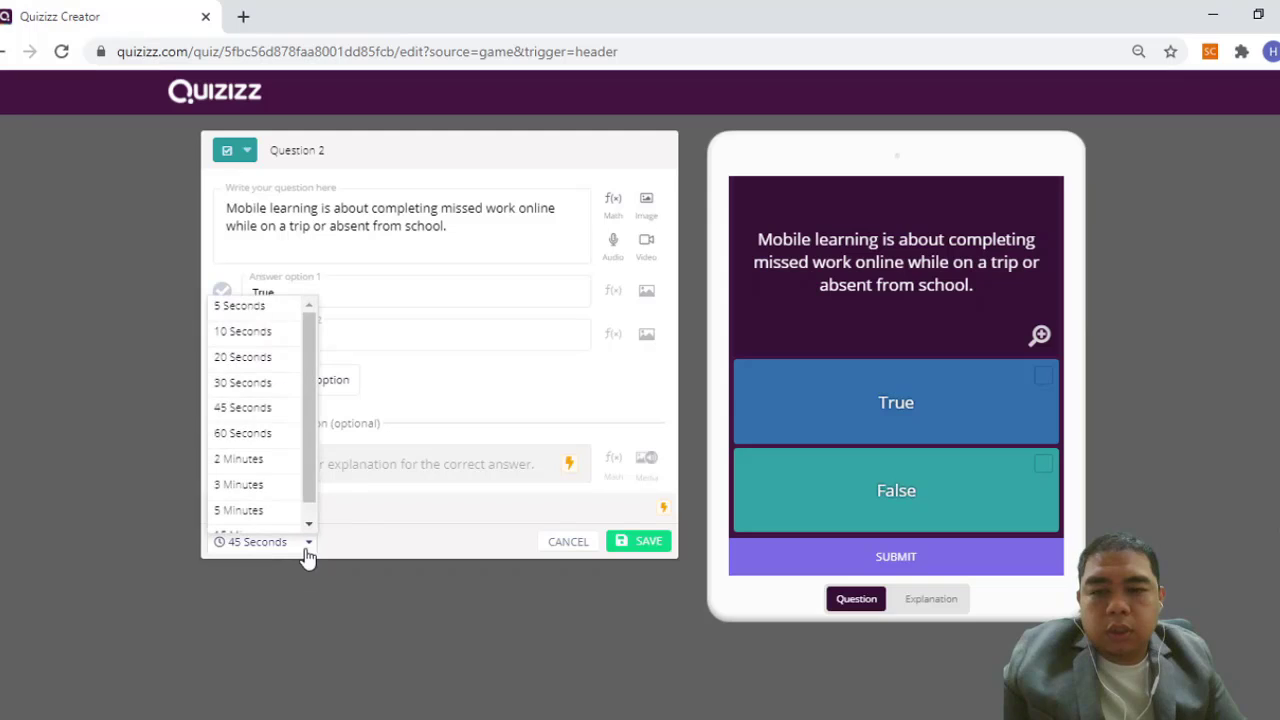
click(262, 337)
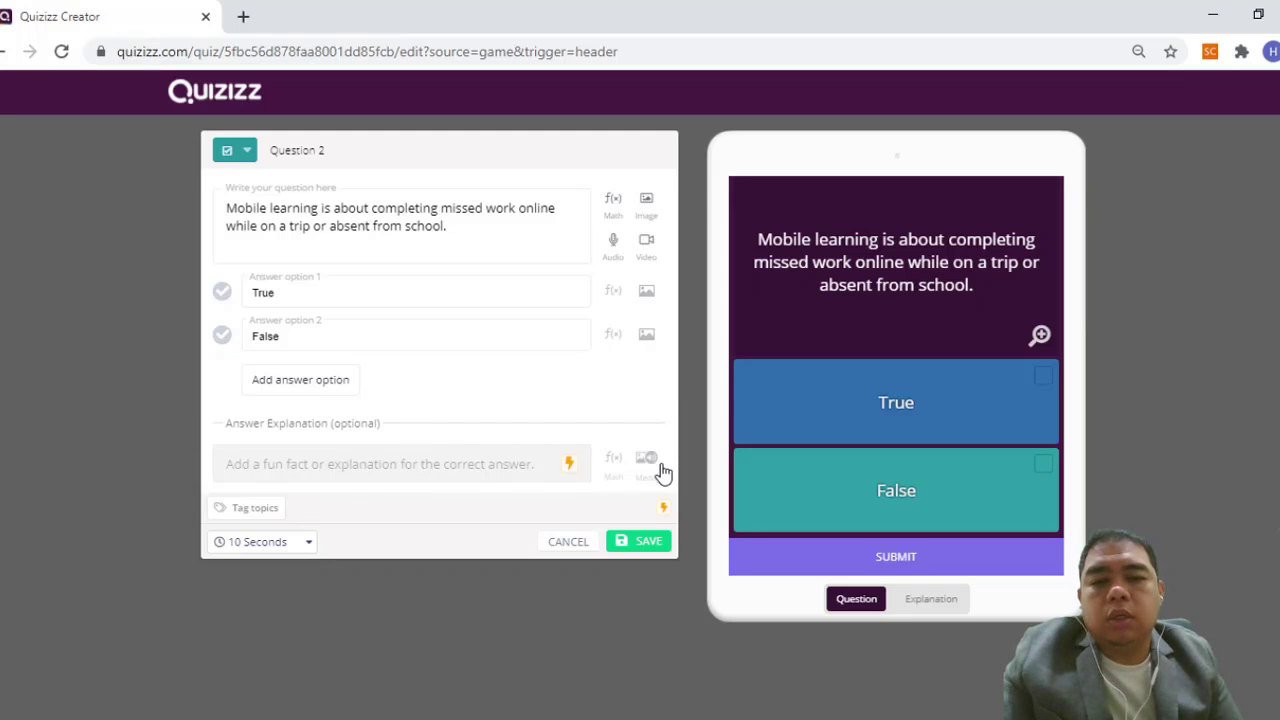
Step: Mark "False" as the correct answer and save question 2
click(638, 542)
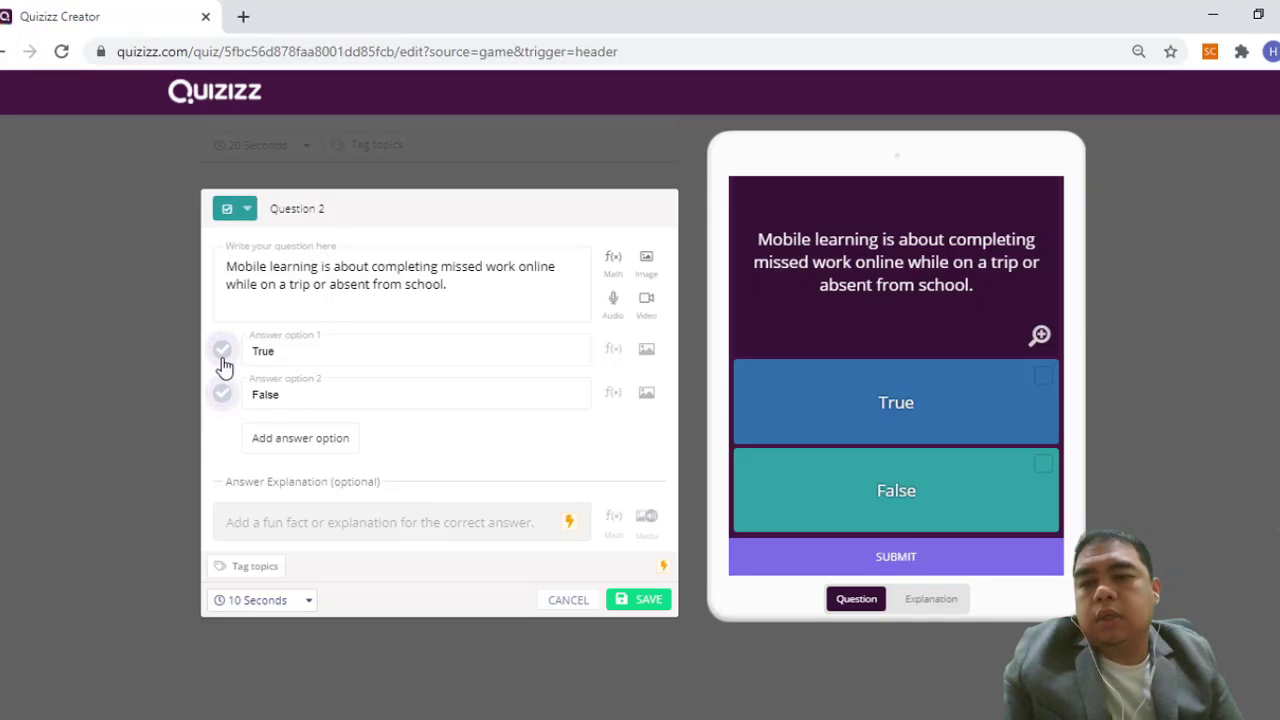
click(647, 602)
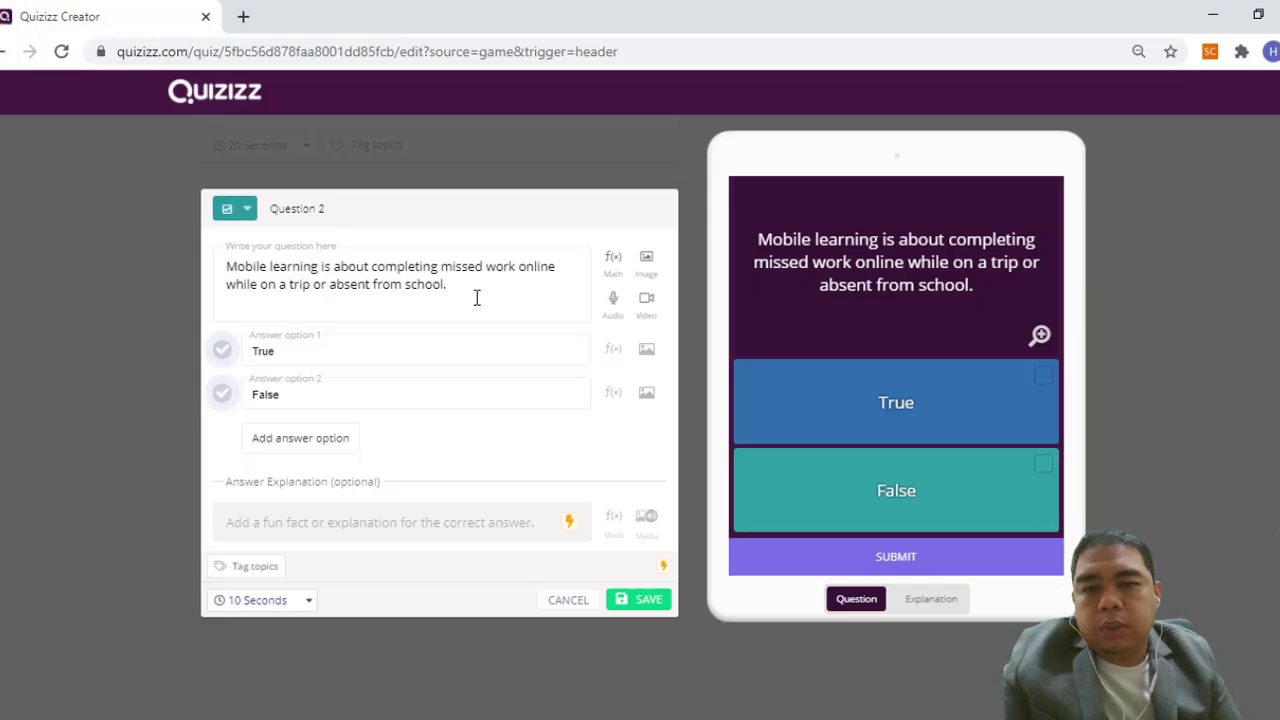
click(222, 394)
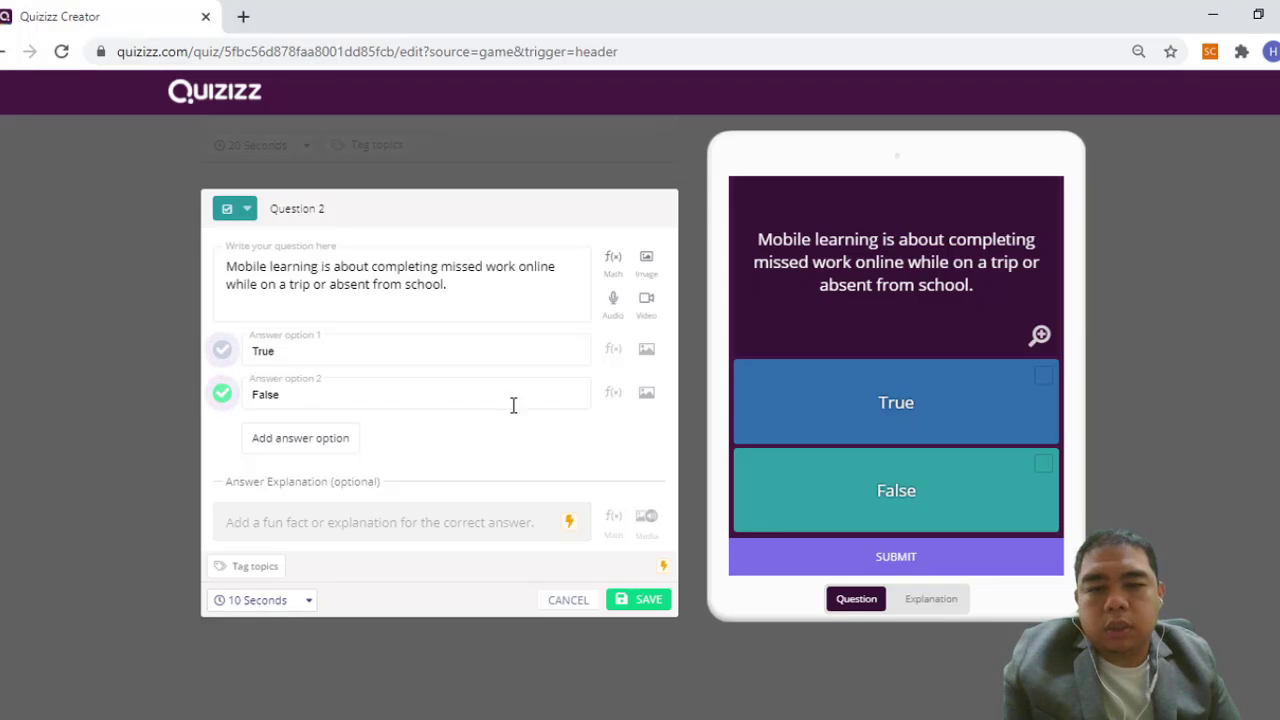
click(645, 607)
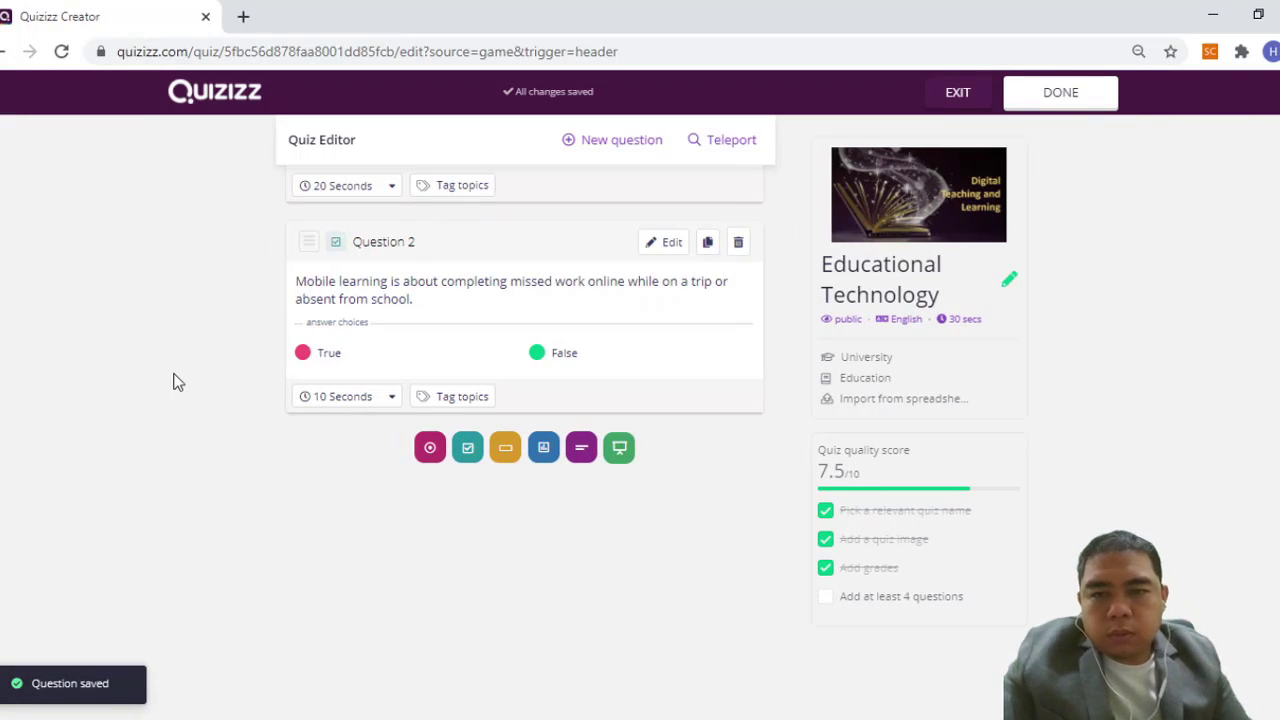
Step: Add a fill-in-the-blank question reading "Educational Technology course has truly paved the way for learner to become?"
scroll(174, 377, up, 2)
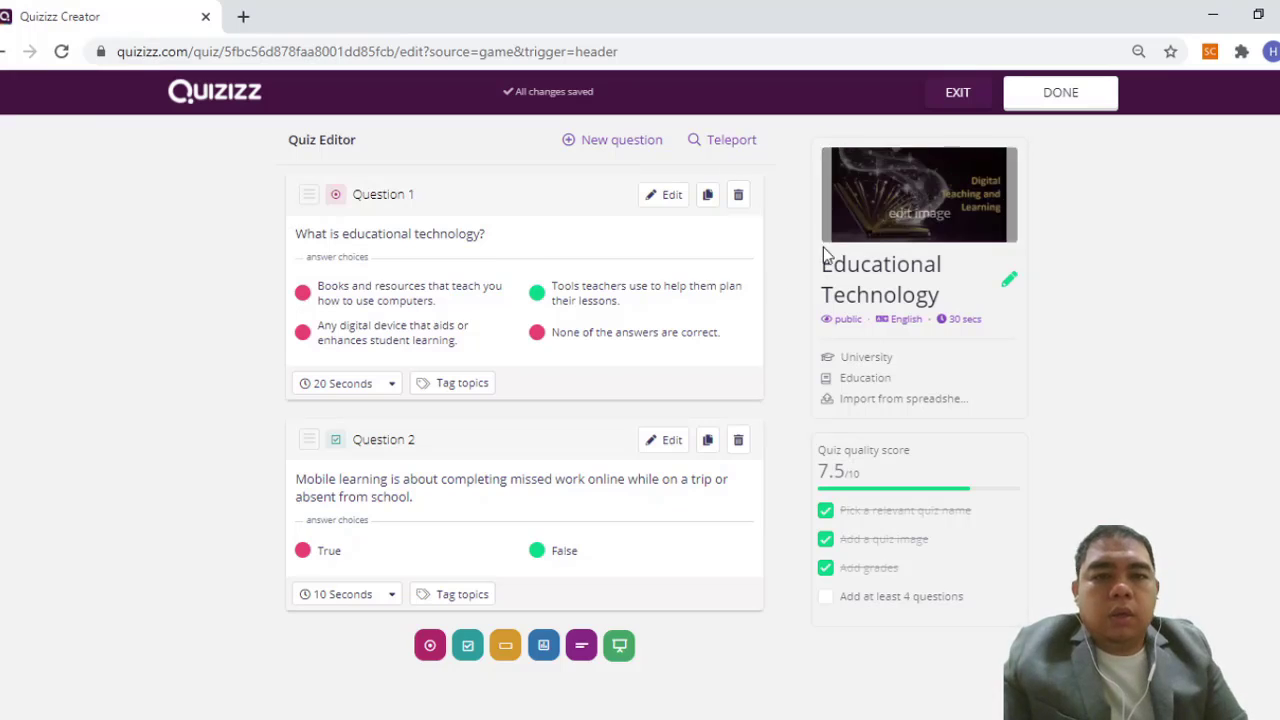
scroll(420, 490, down, 2)
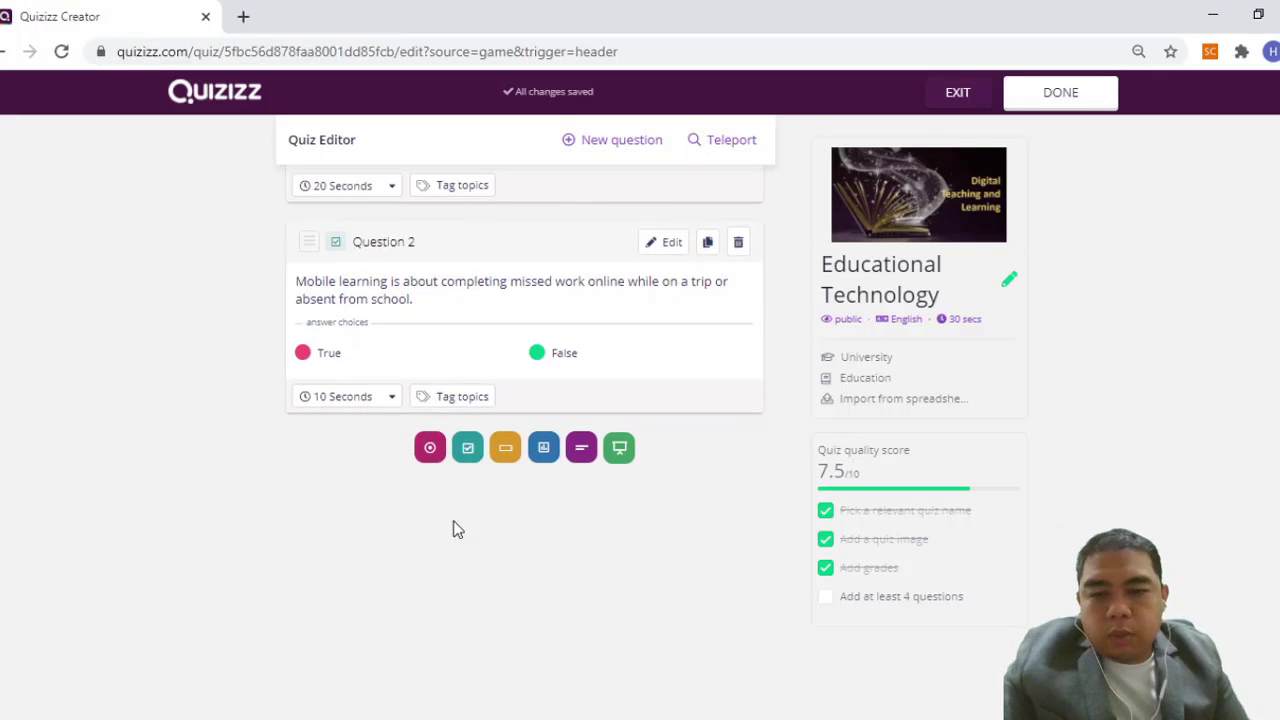
click(507, 449)
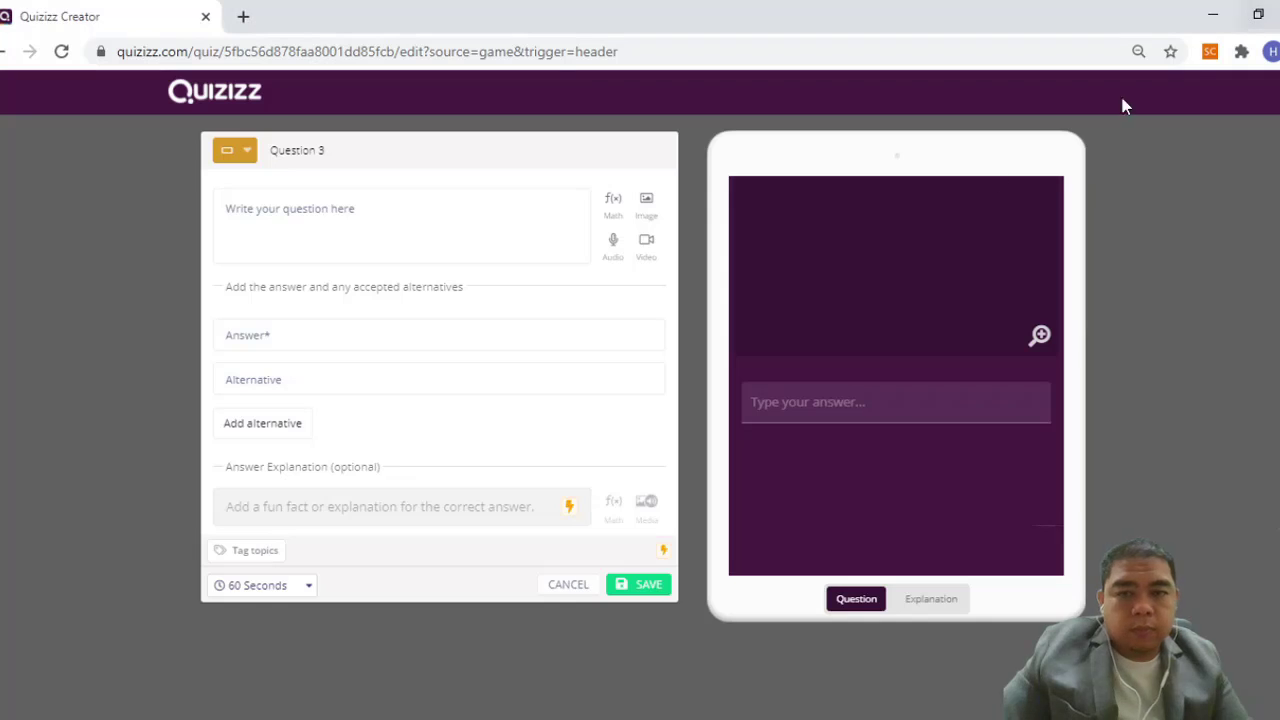
click(285, 220)
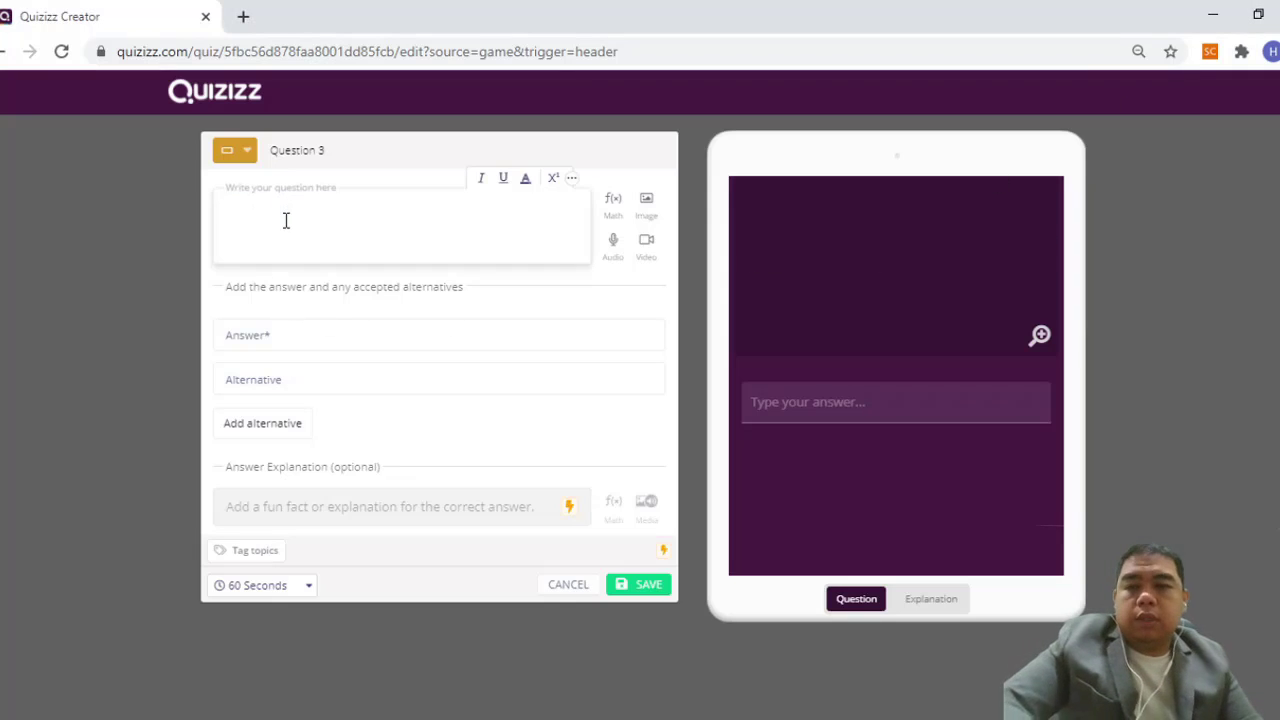
text(Educational Technology course has truly paved the way for learner to become?)
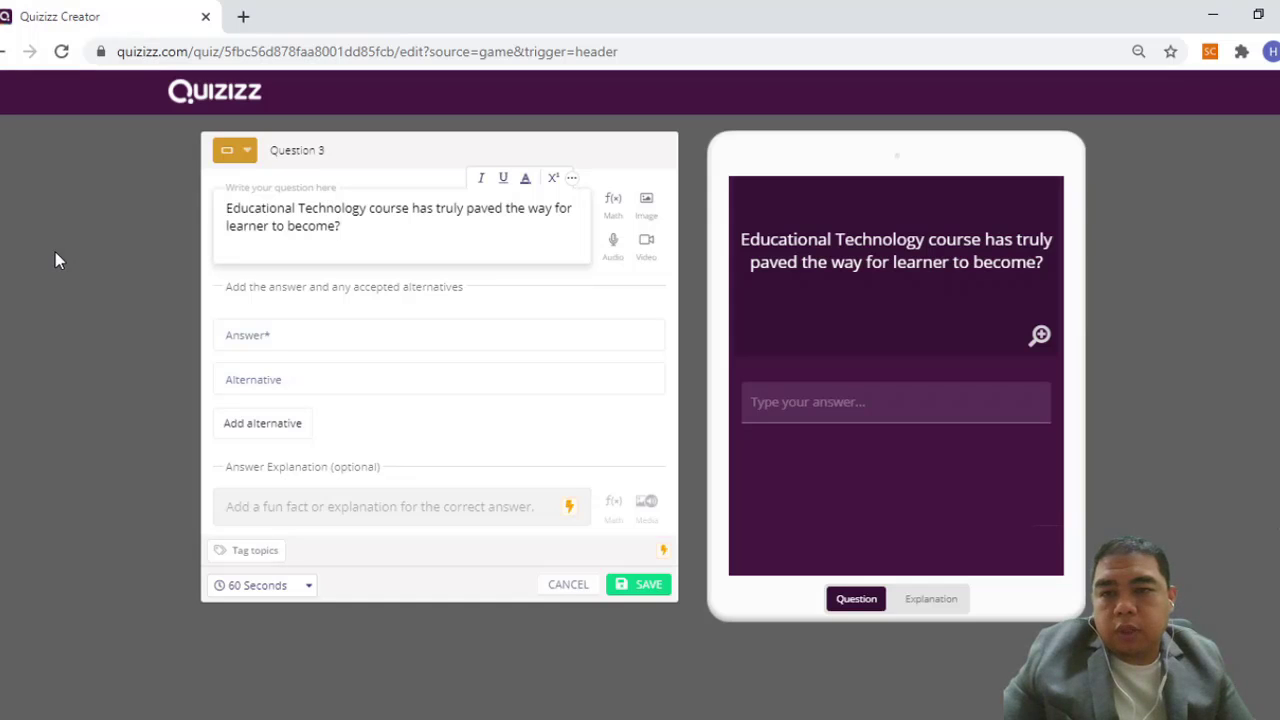
click(55, 252)
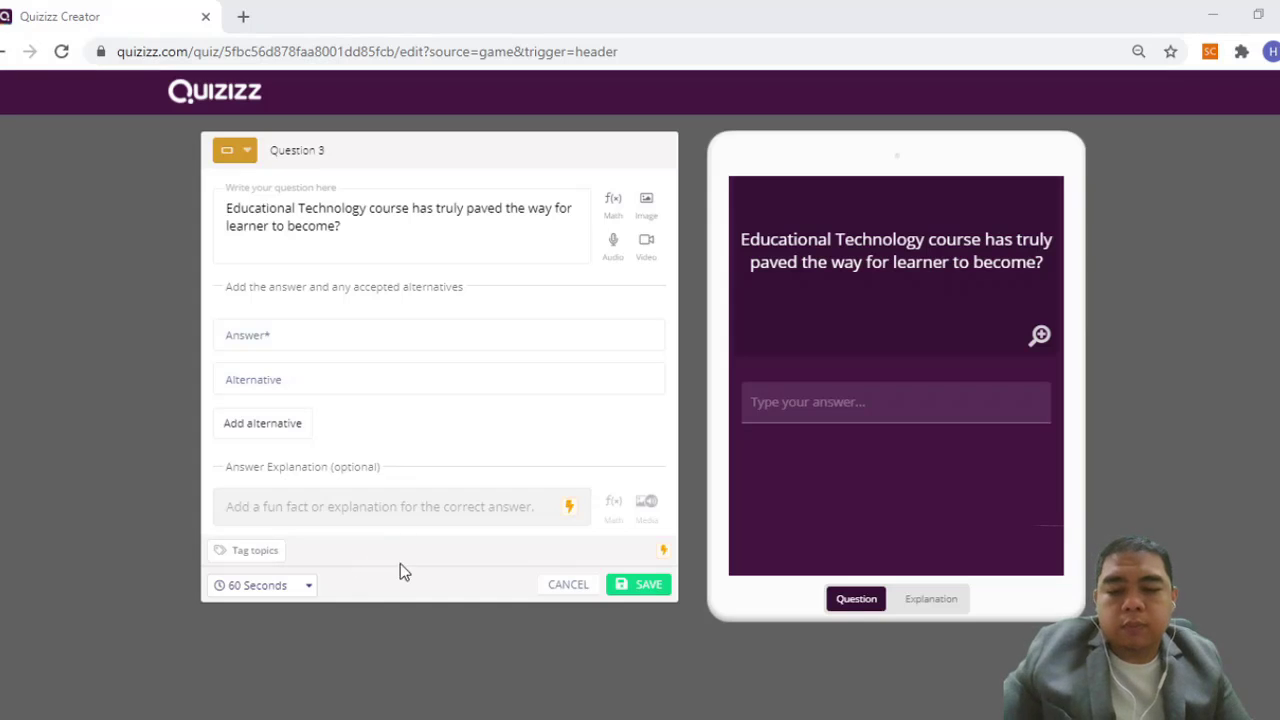
click(1248, 18)
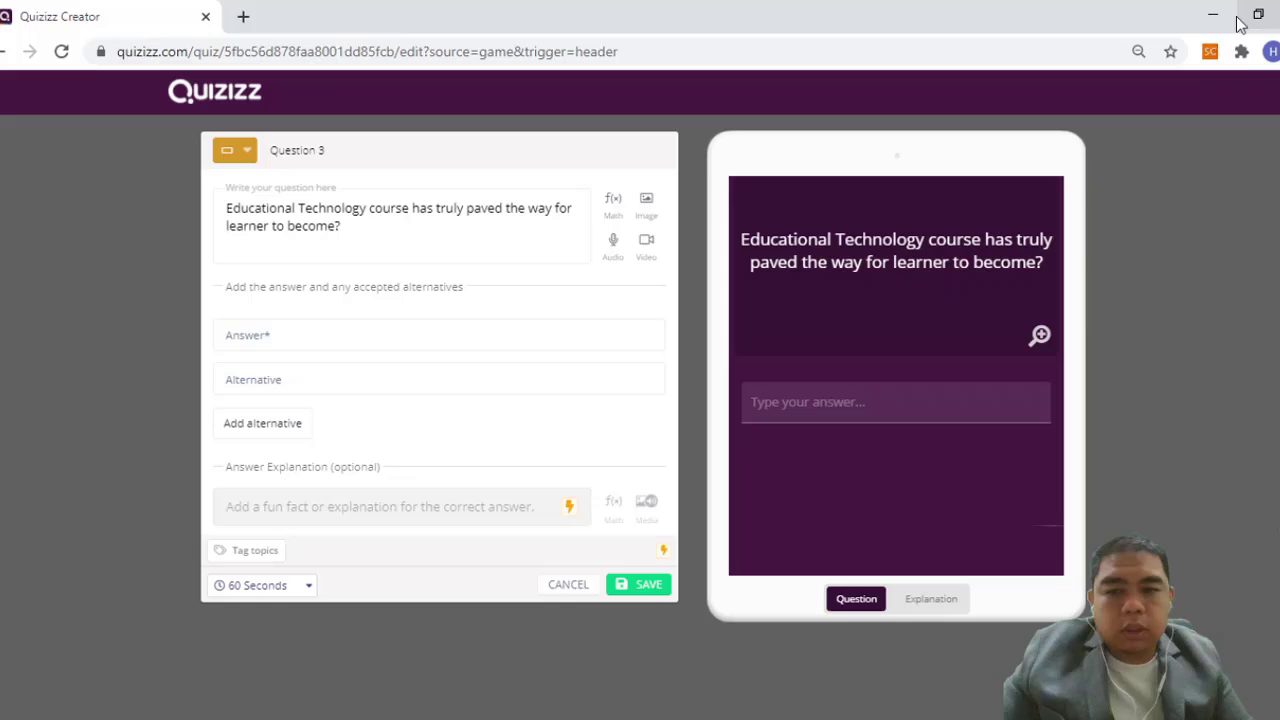
Step: Enter "Aware" as the accepted answer of question 3
click(232, 338)
text(Aware)
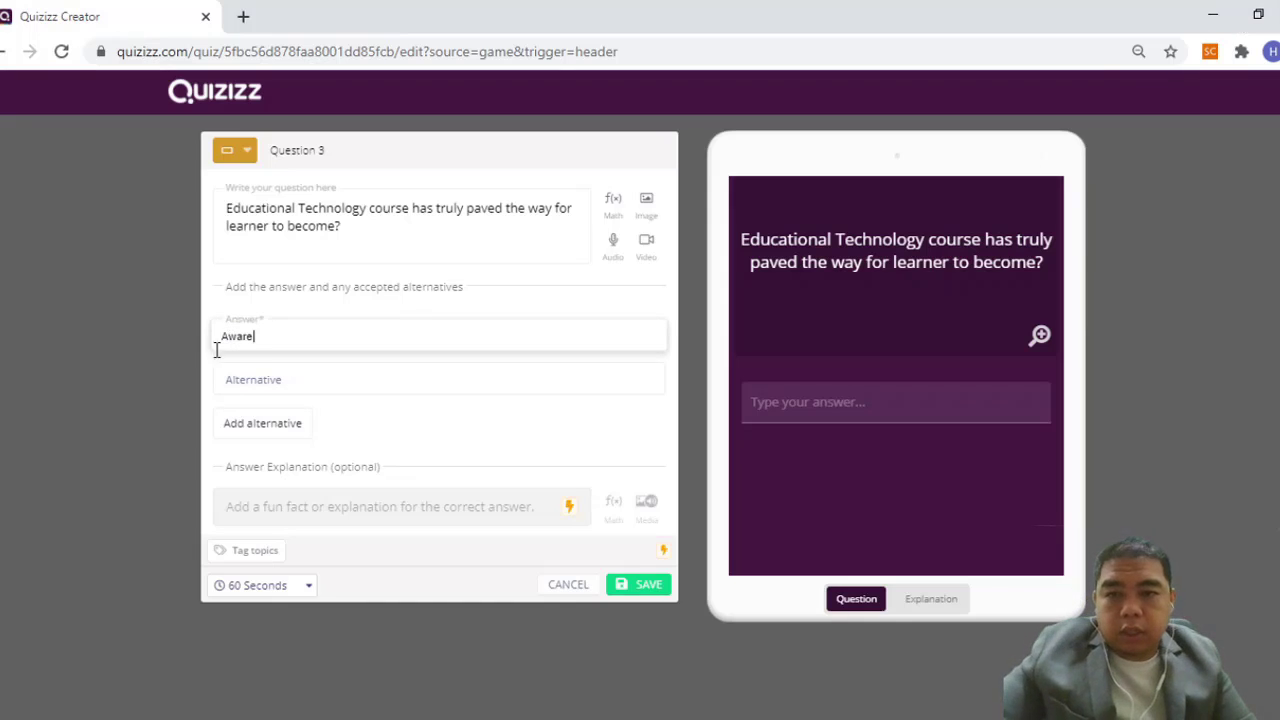
click(142, 392)
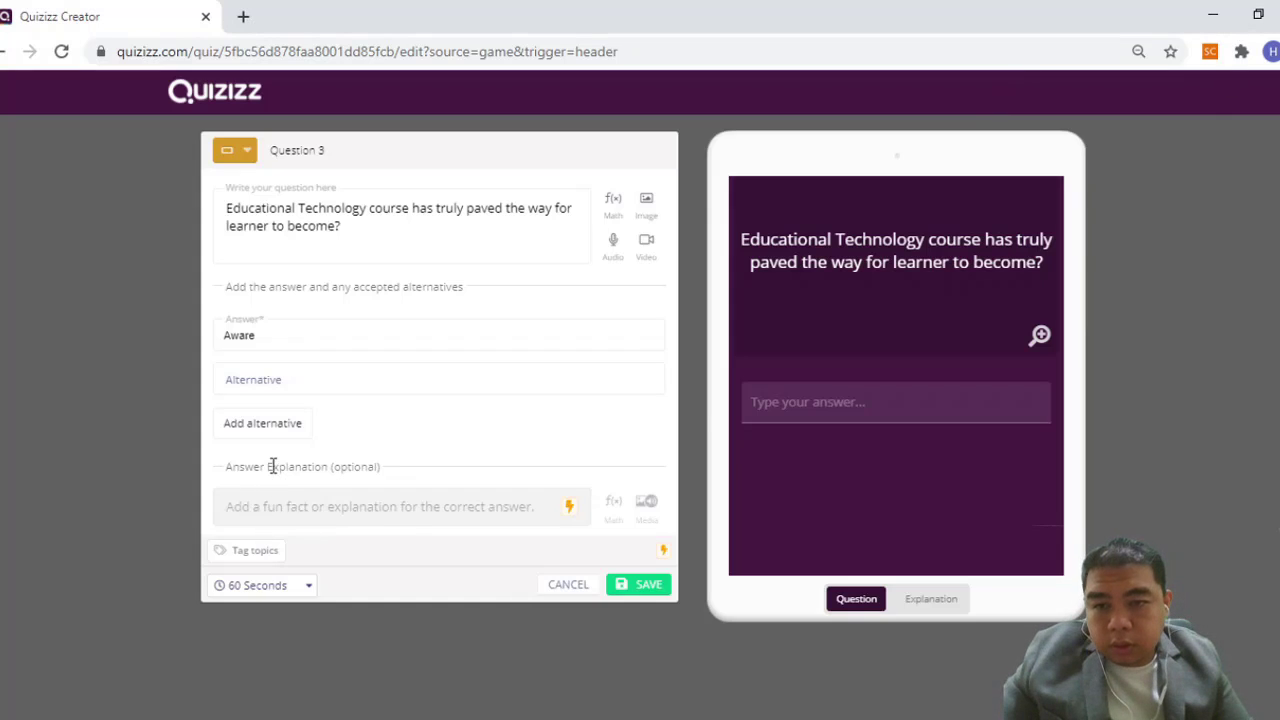
Step: Add "appreciative" and "equipped" as two more accepted alternatives for the answer to question 3
click(263, 421)
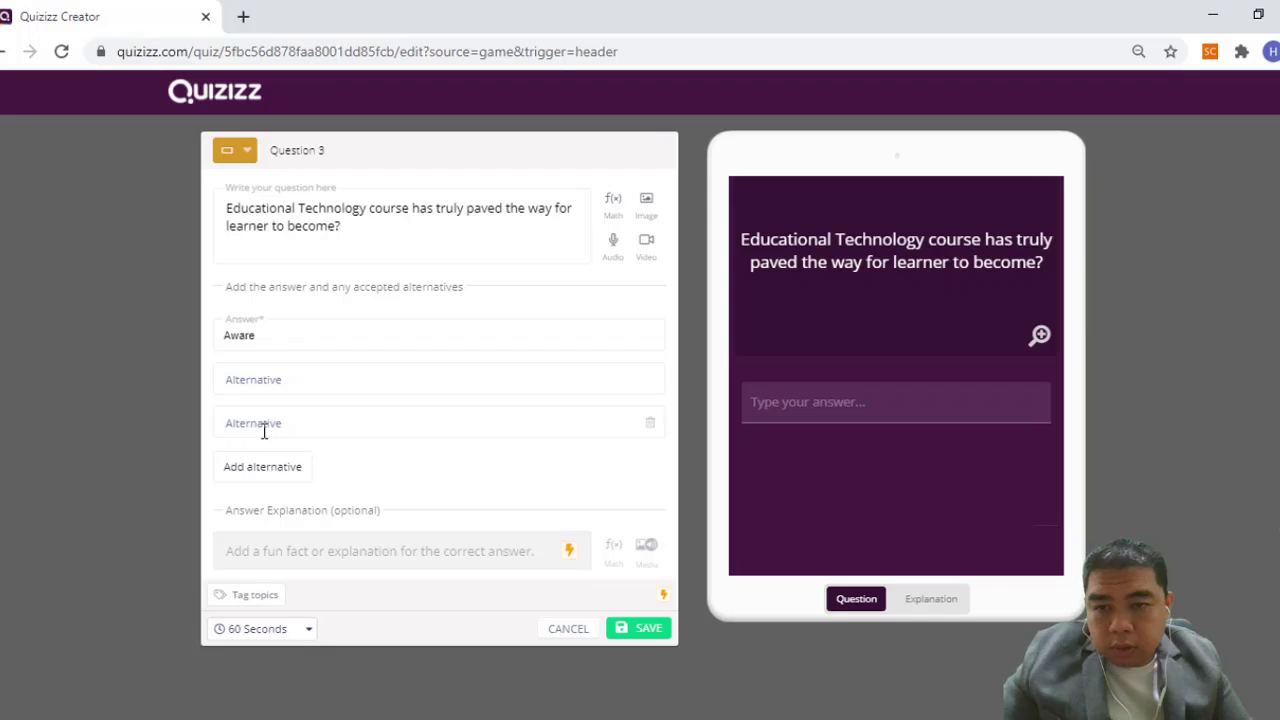
click(264, 432)
text(appreciative)
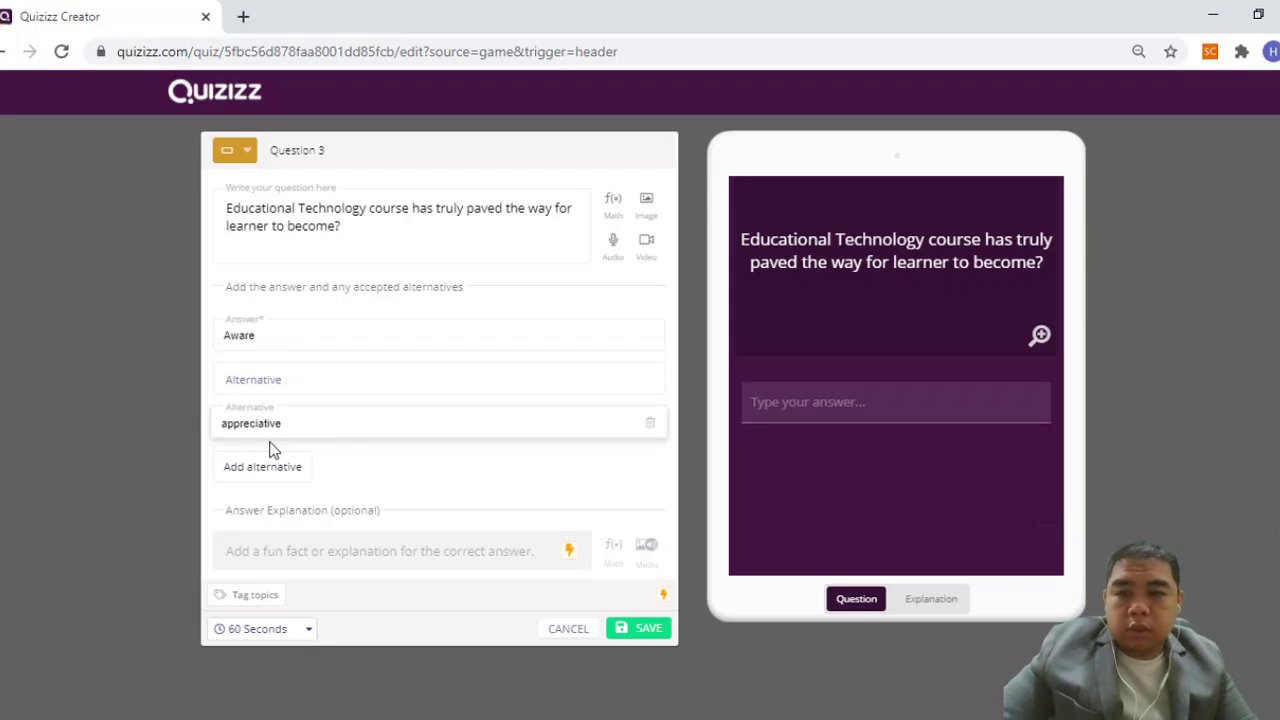
click(393, 461)
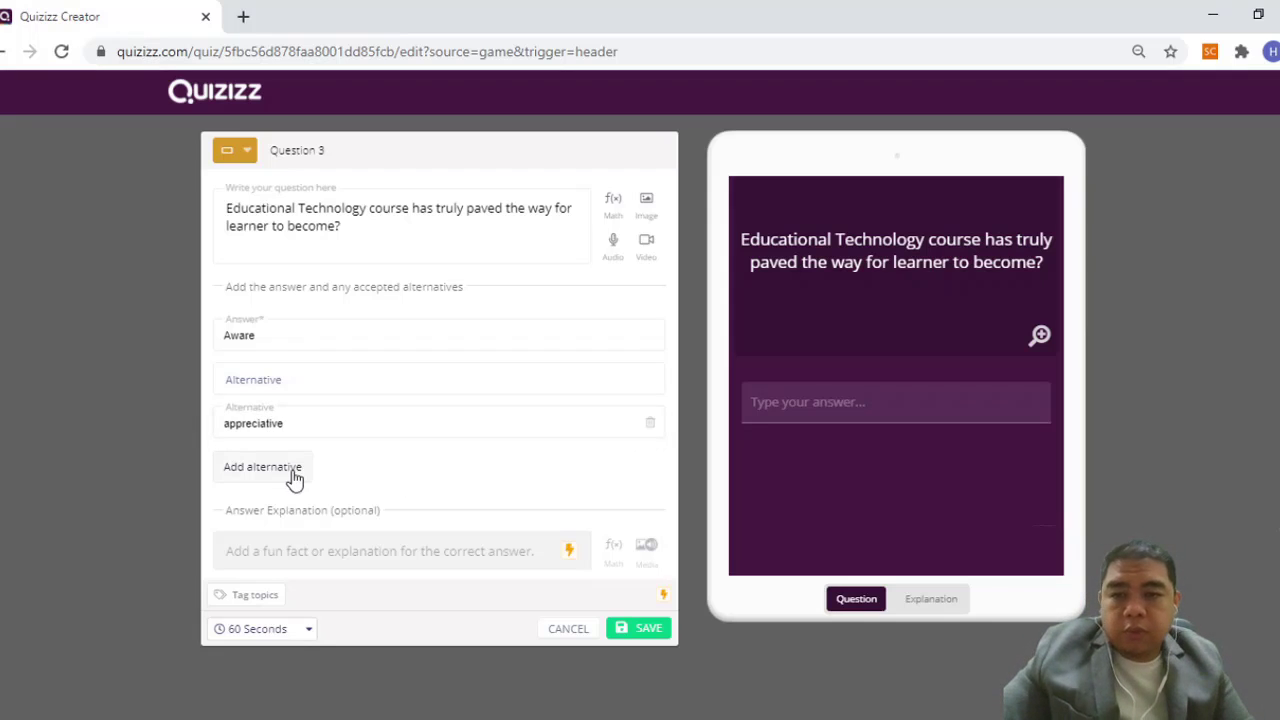
click(293, 478)
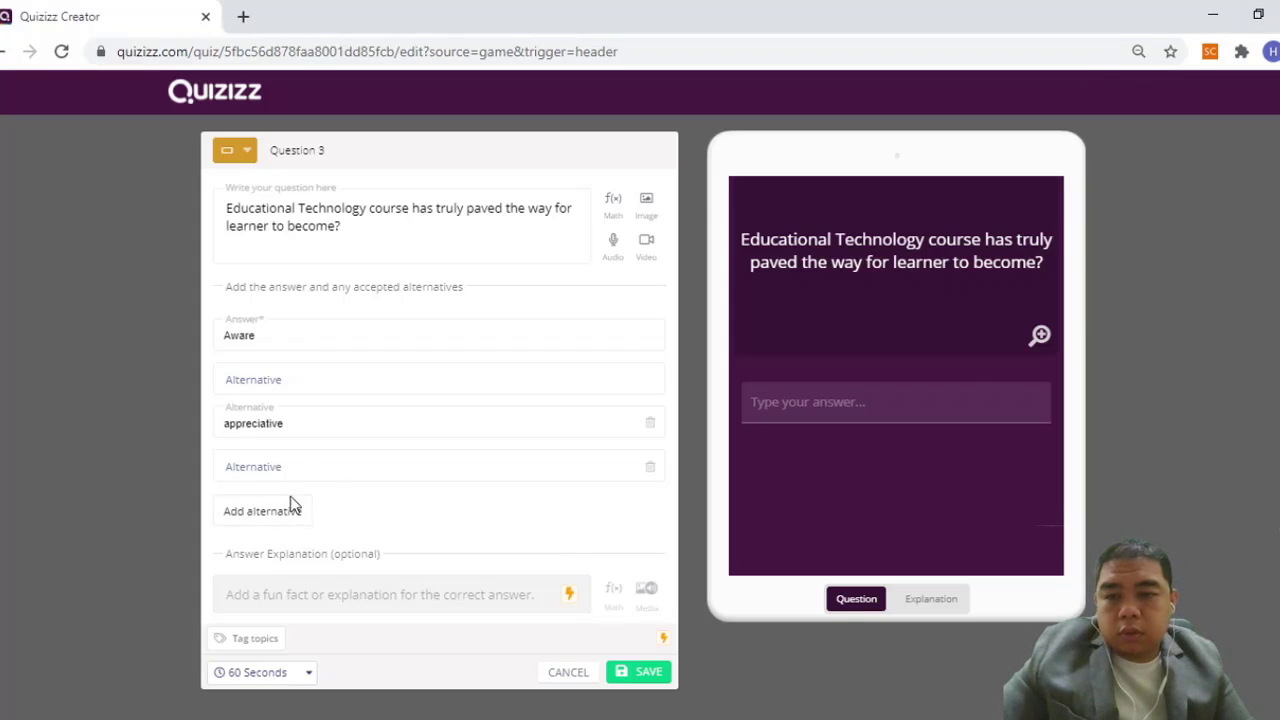
click(294, 466)
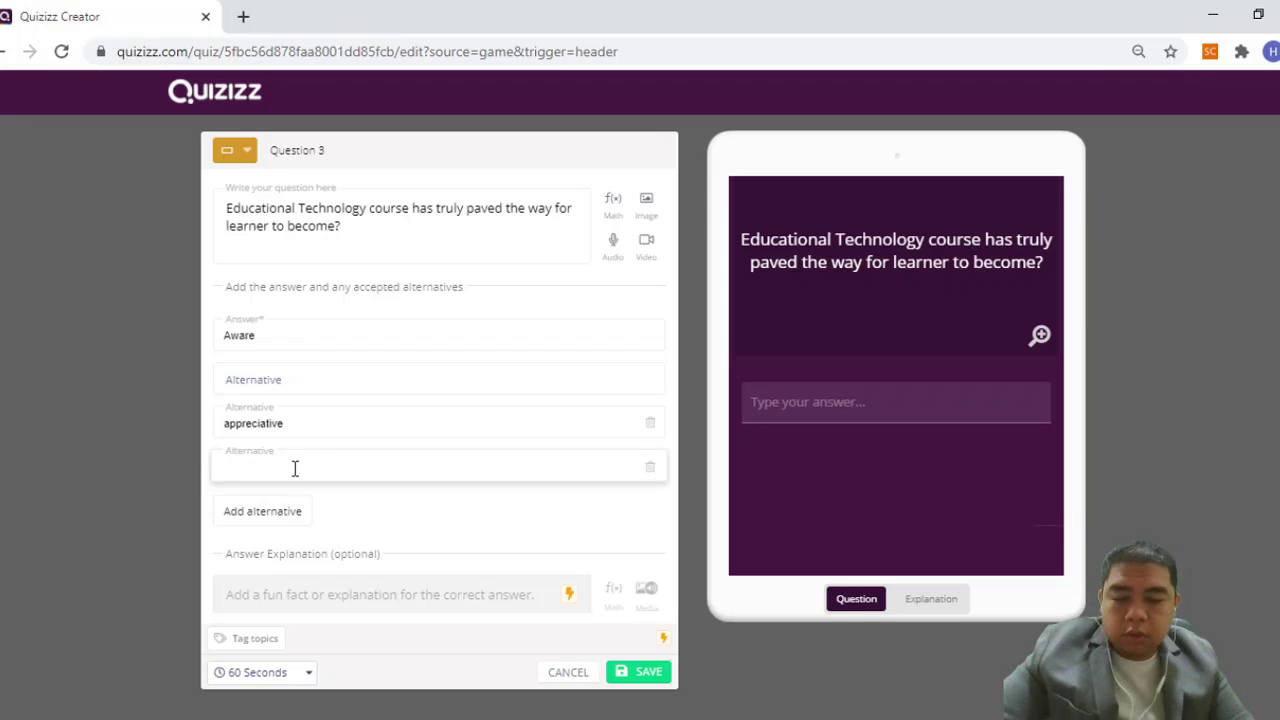
text(equipped)
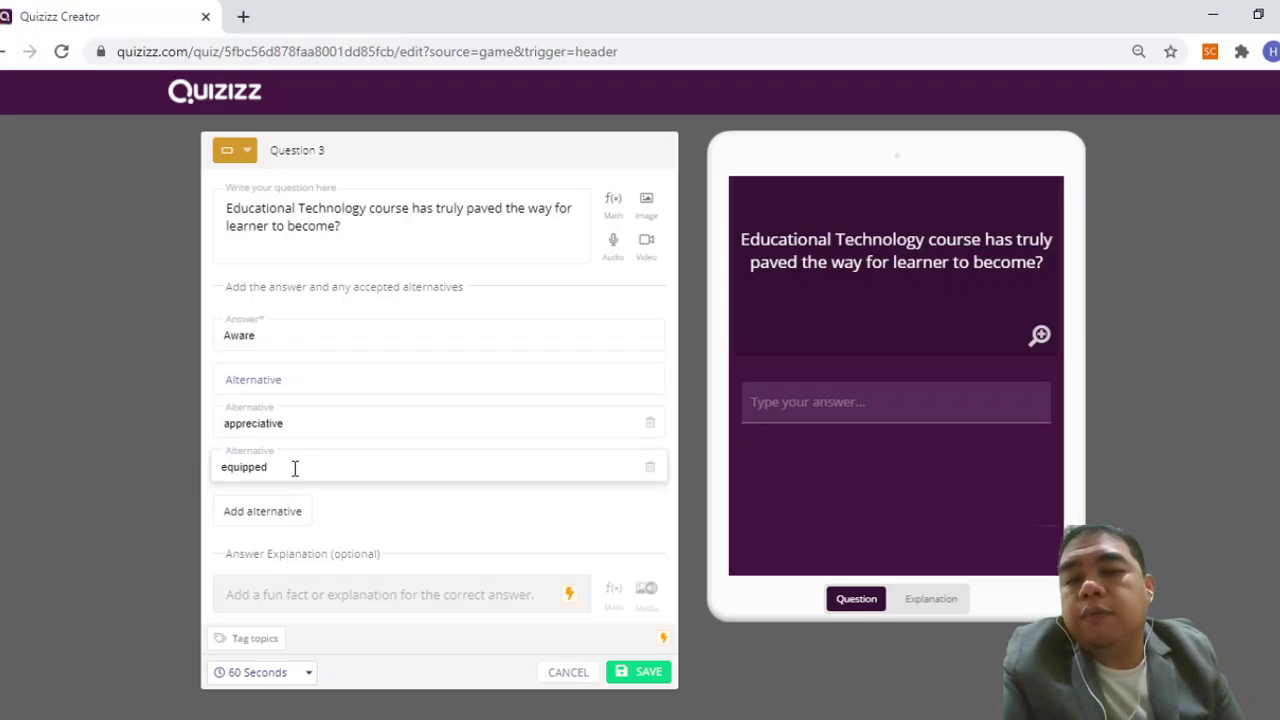
click(106, 396)
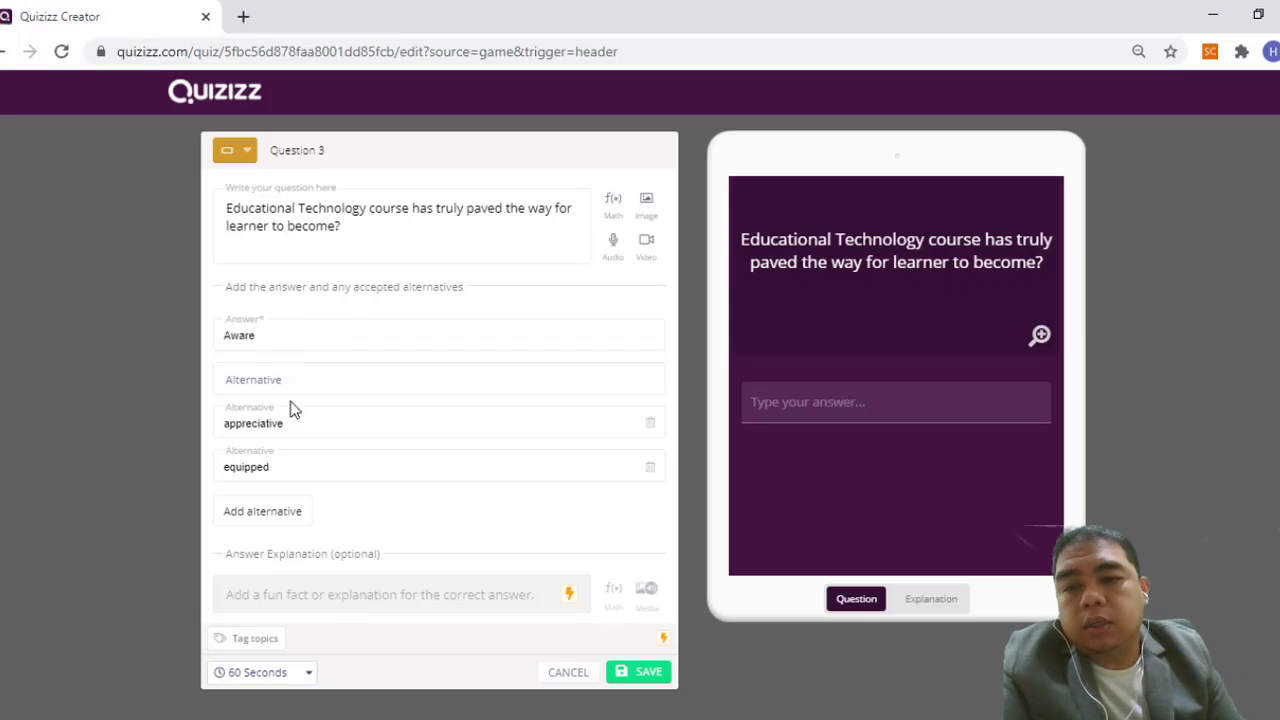
Step: Capitalize the two alternative answers of question 3 so they read "Appreciative" and "Equipped"
click(230, 424)
key(BackSpace)
text(A)
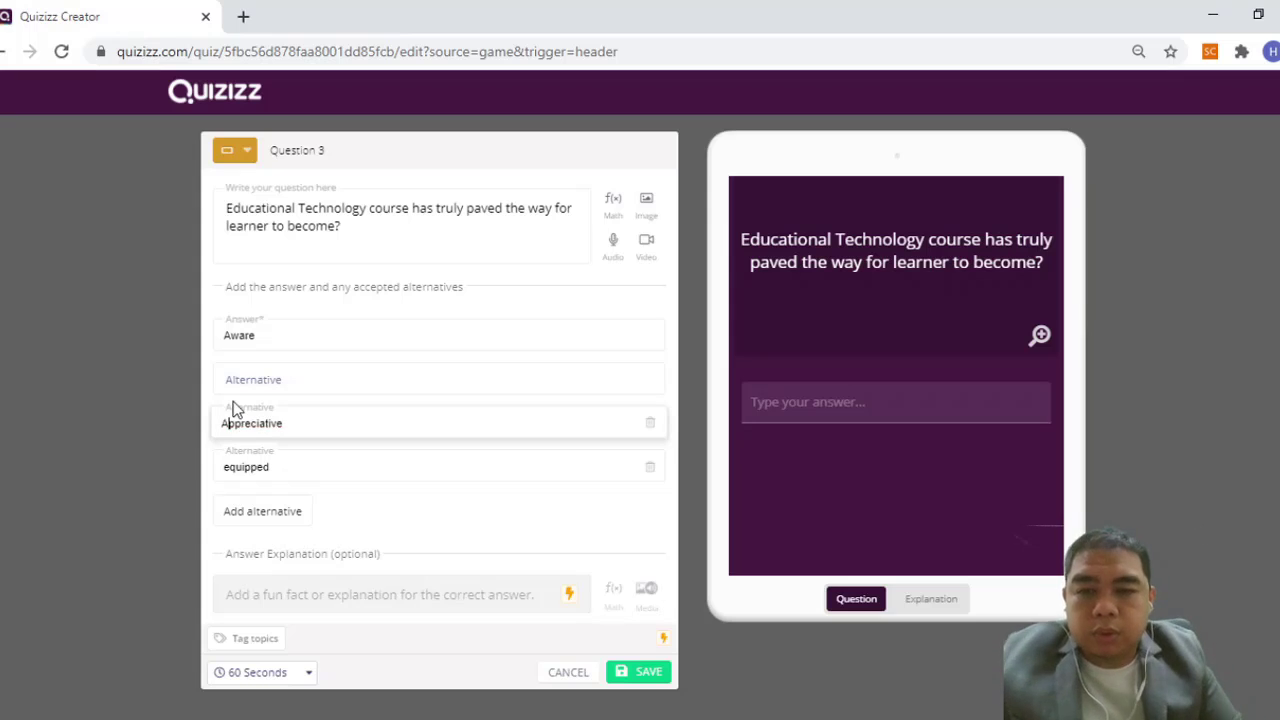
click(229, 467)
key(BackSpace)
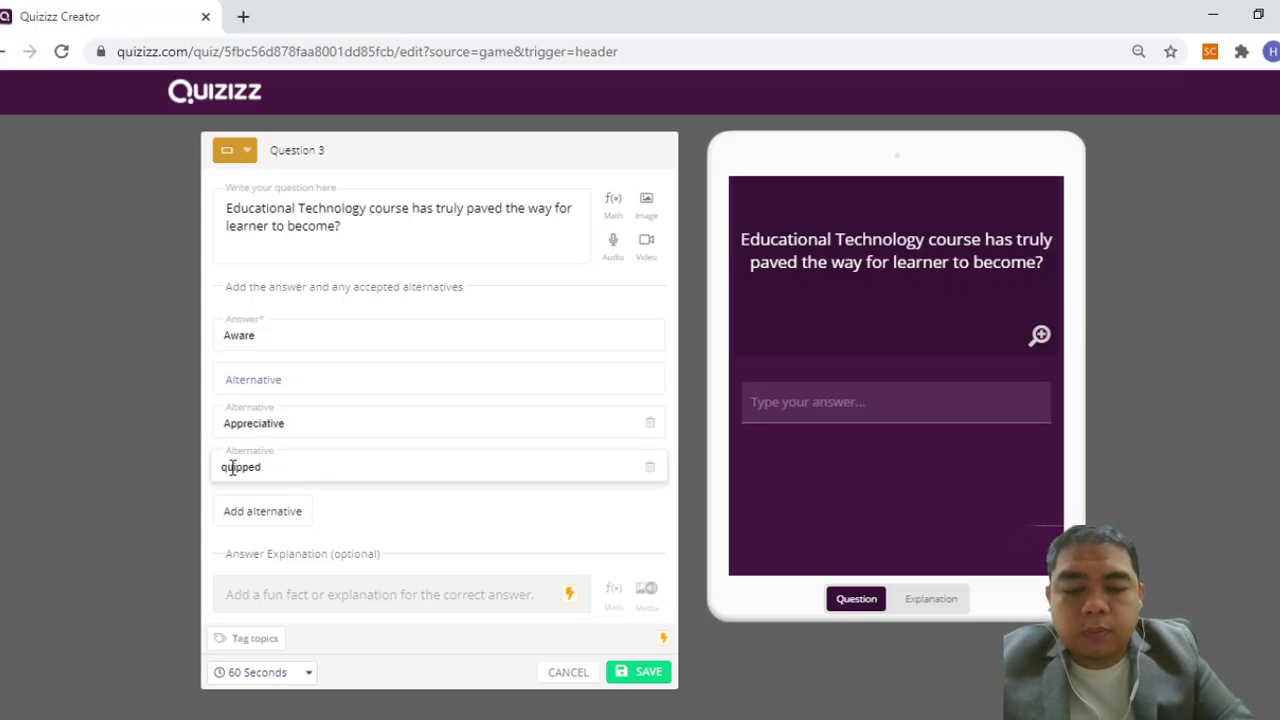
text(A)
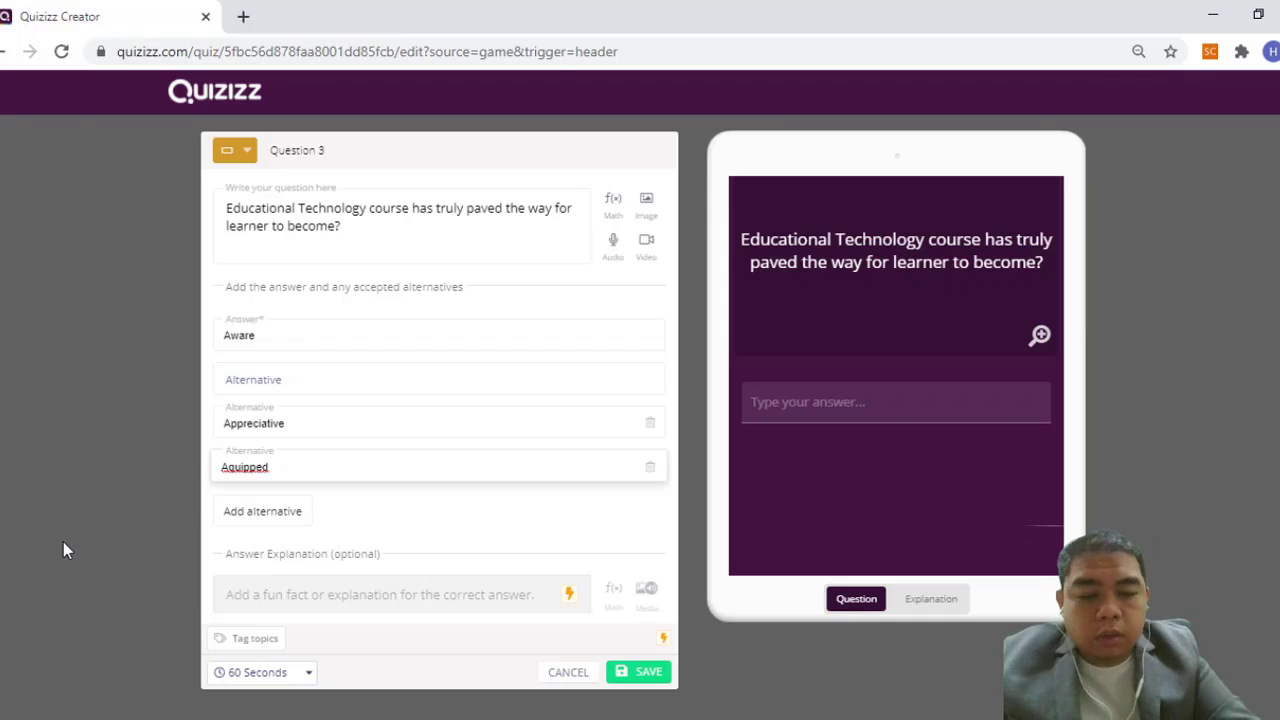
key(BackSpace)
text(E)
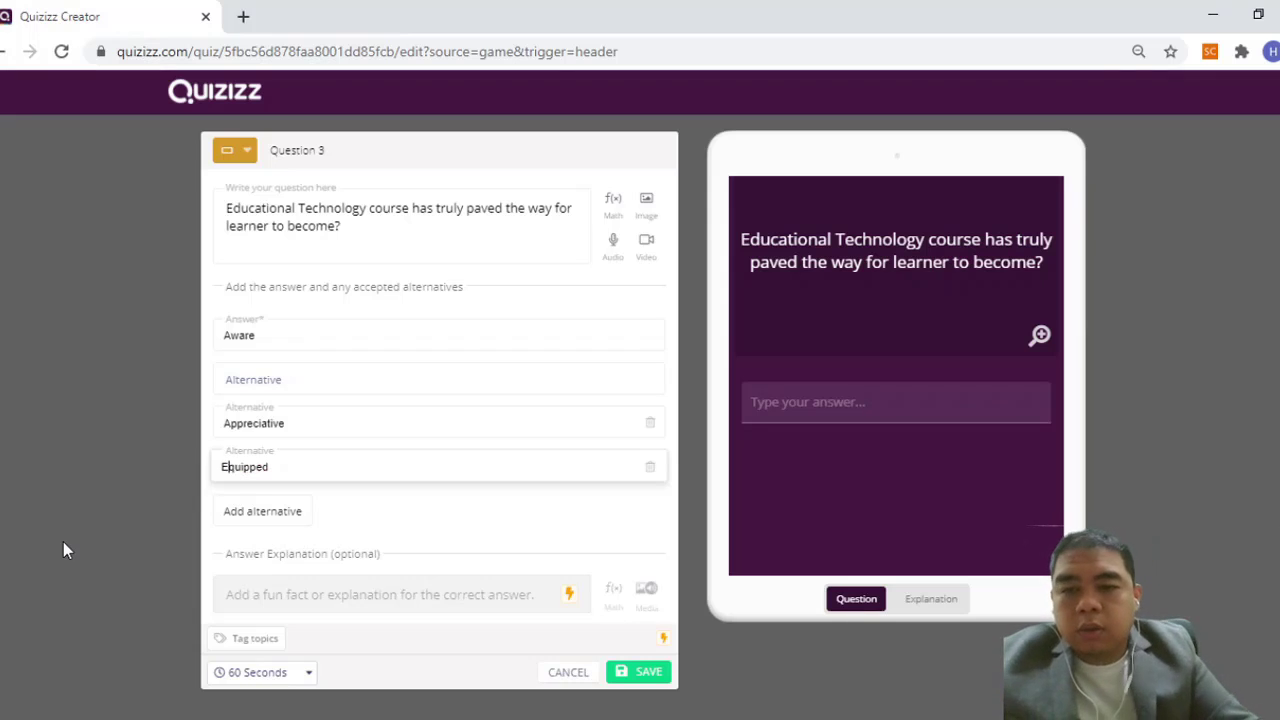
click(131, 462)
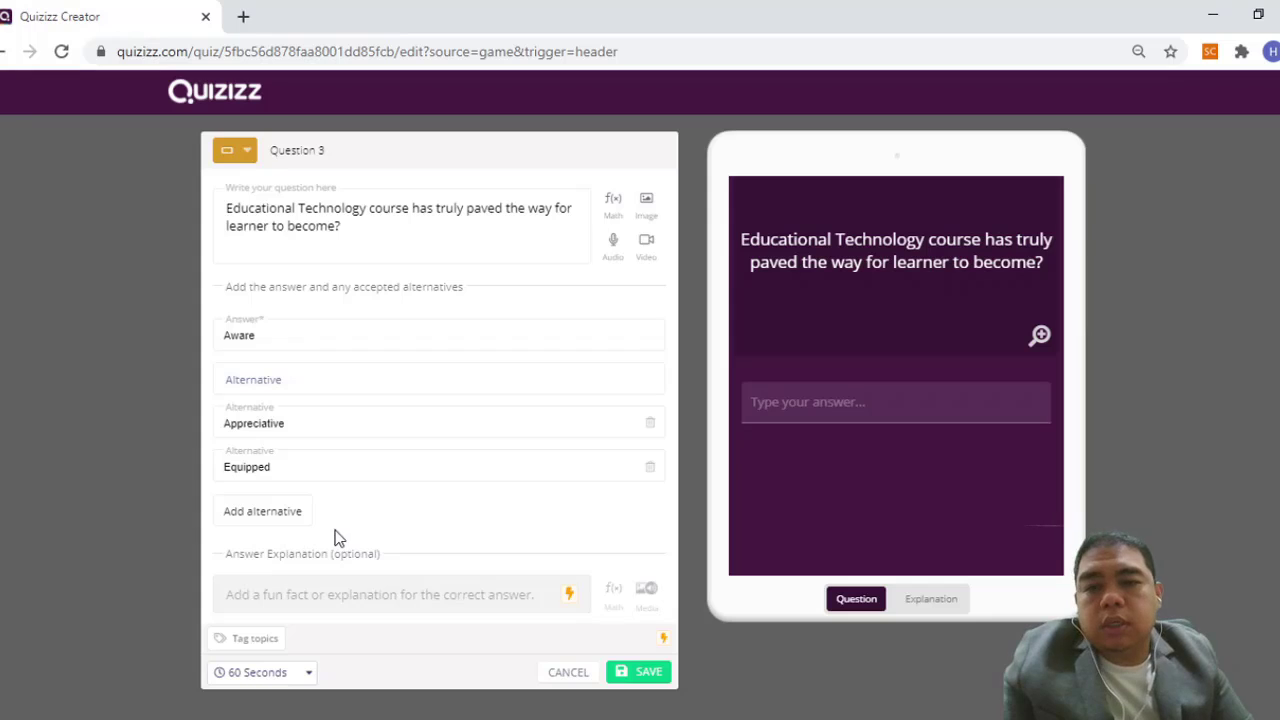
Step: Set the time limit of question 3 to 30 seconds and save the question
click(279, 474)
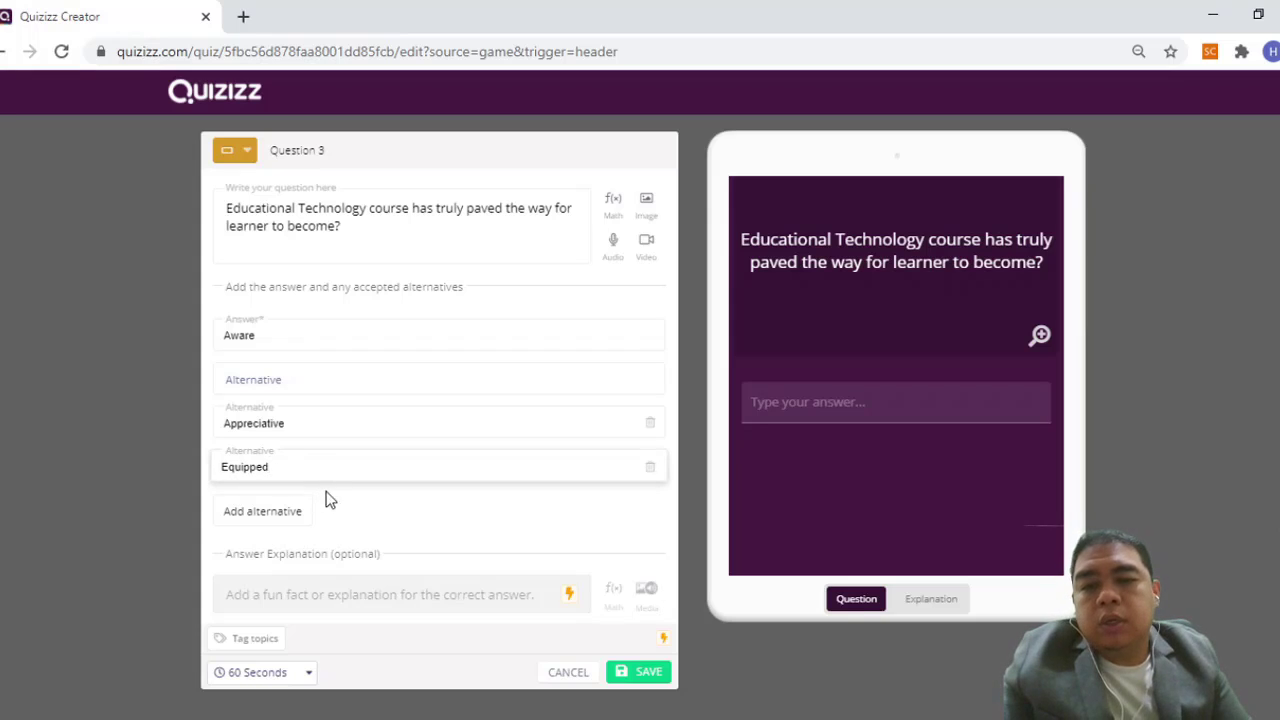
click(495, 437)
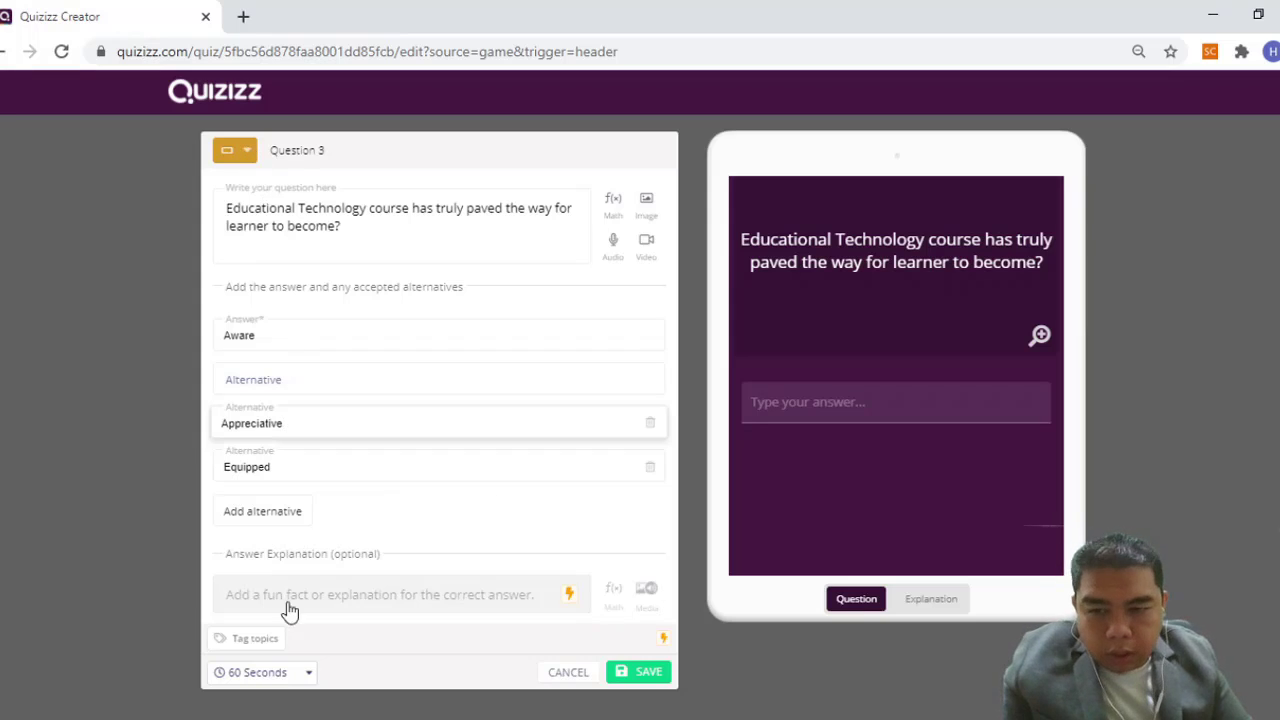
click(302, 675)
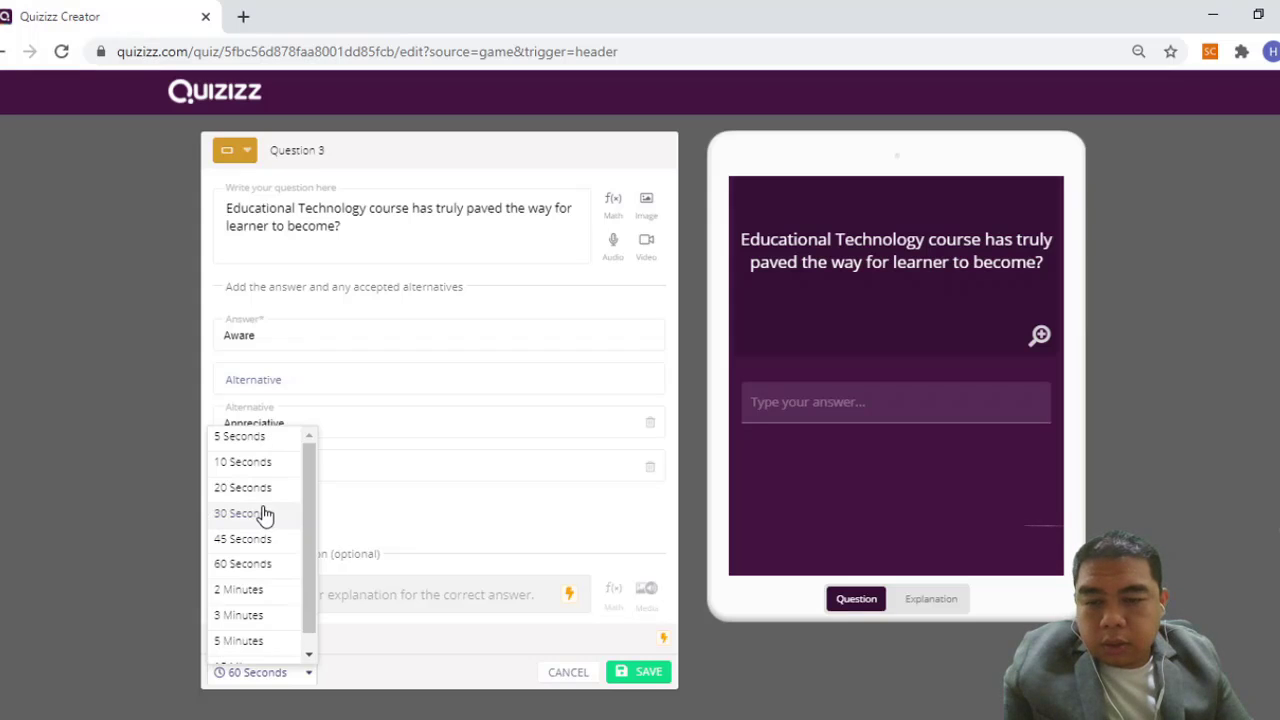
click(264, 514)
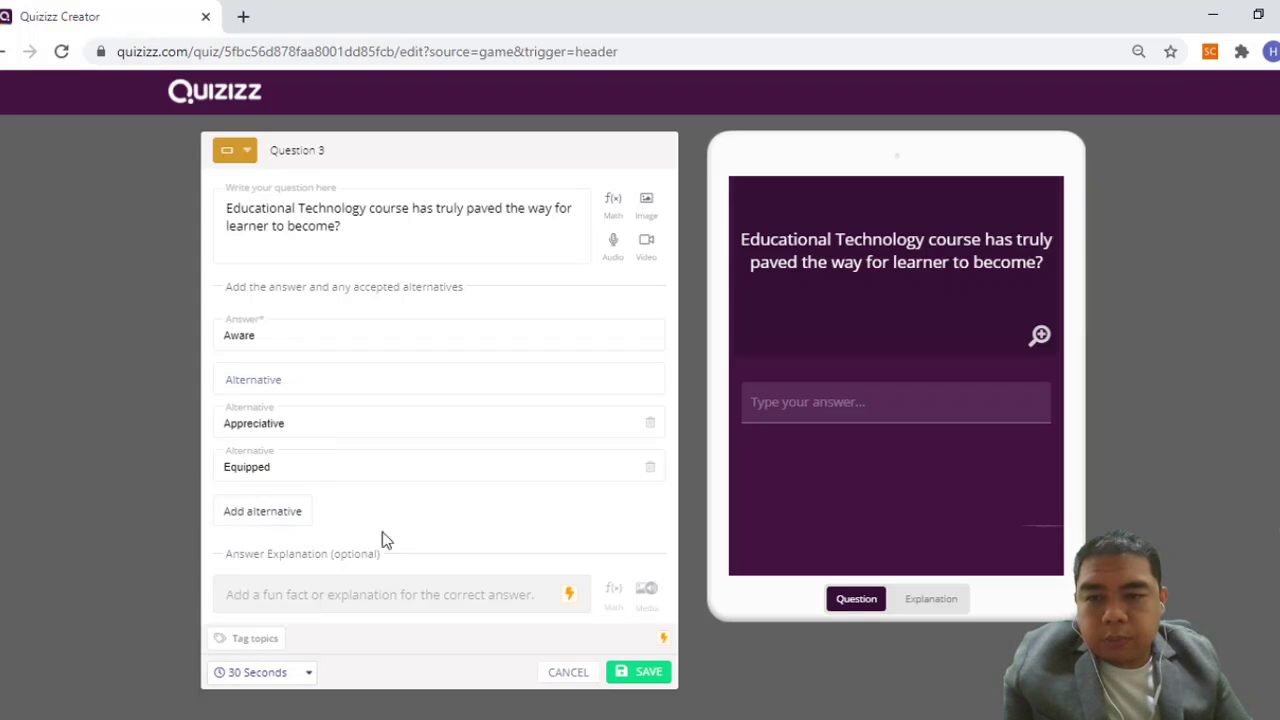
click(640, 674)
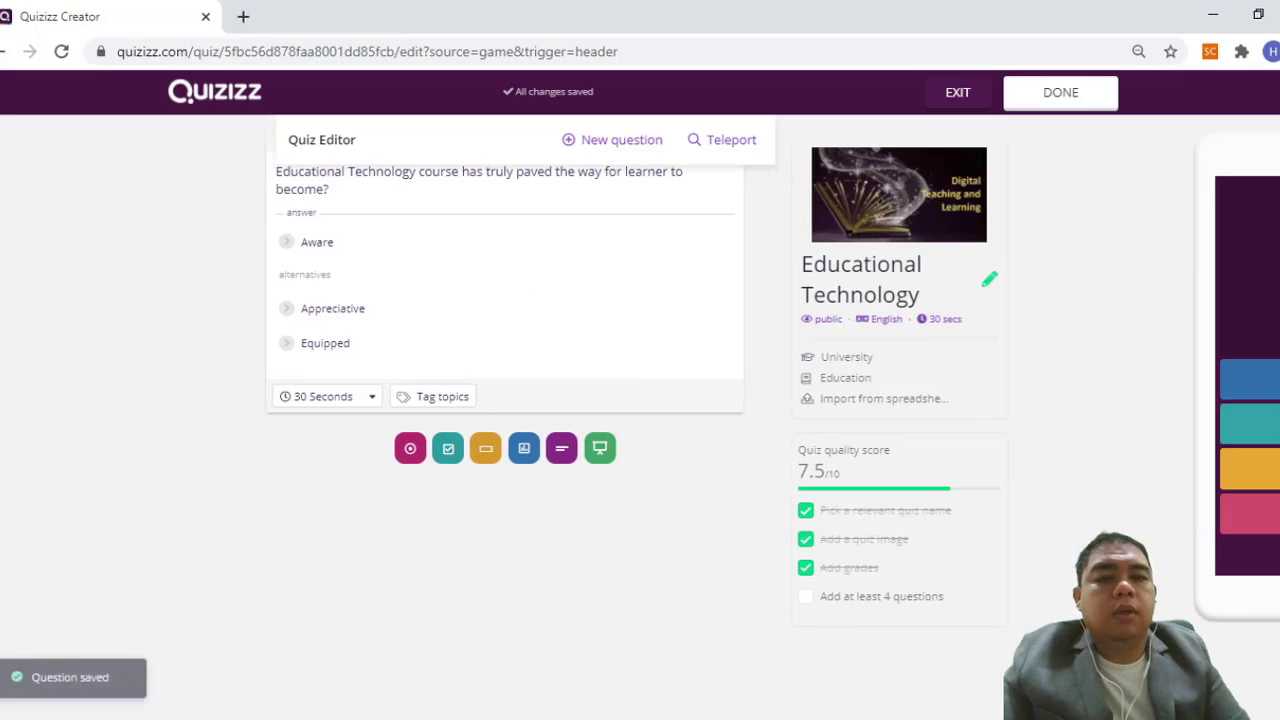